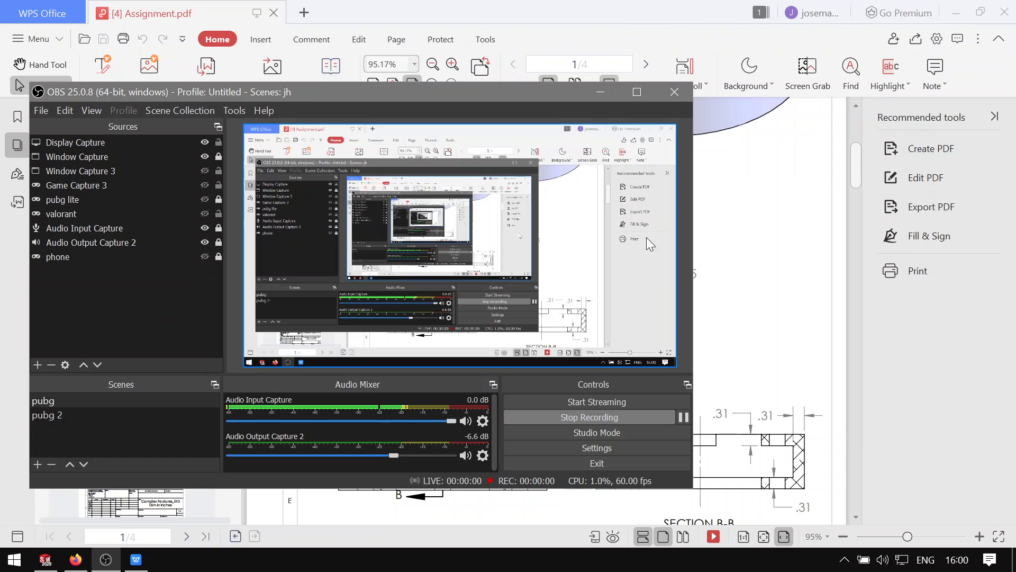
# - Minimize OBS and the Assignment.pdf viewer so the Firefox YouTube video shows
pyautogui.click(601, 93)
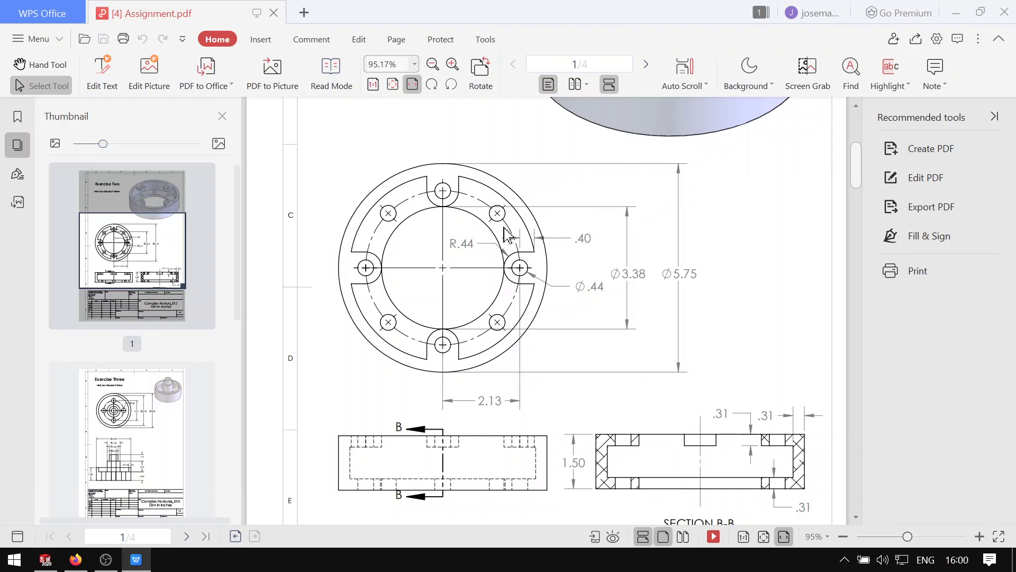
pyautogui.click(956, 13)
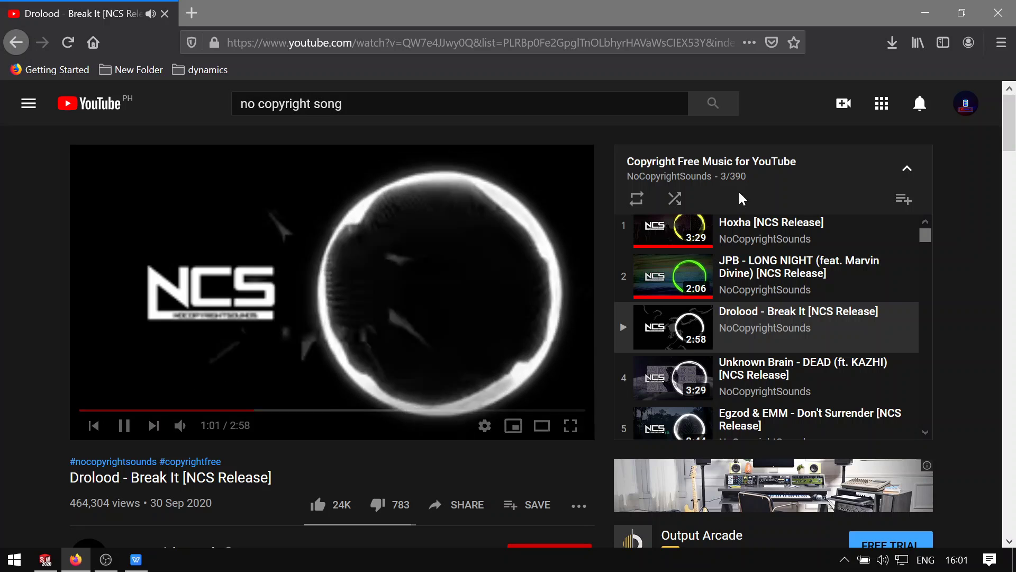
# - Minimize Firefox to bring up the empty SOLIDWORKS part Part2
pyautogui.click(919, 13)
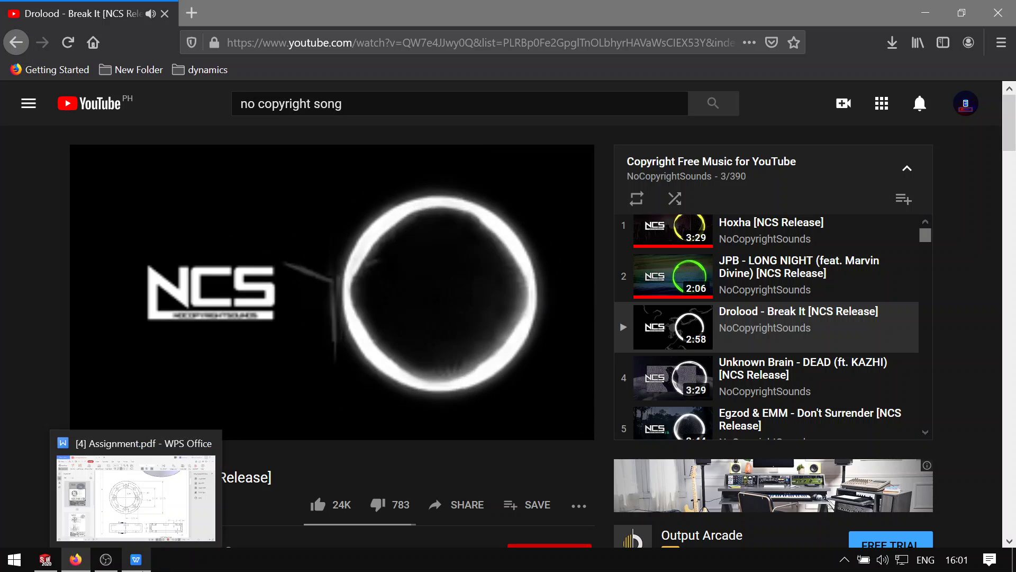
pyautogui.click(147, 560)
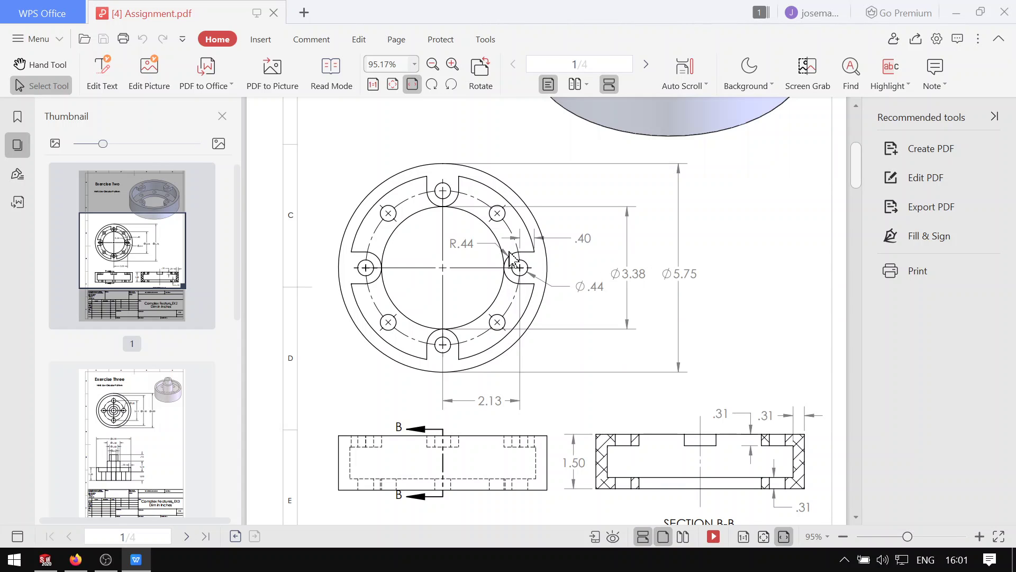
pyautogui.scroll(3, 539, 258)
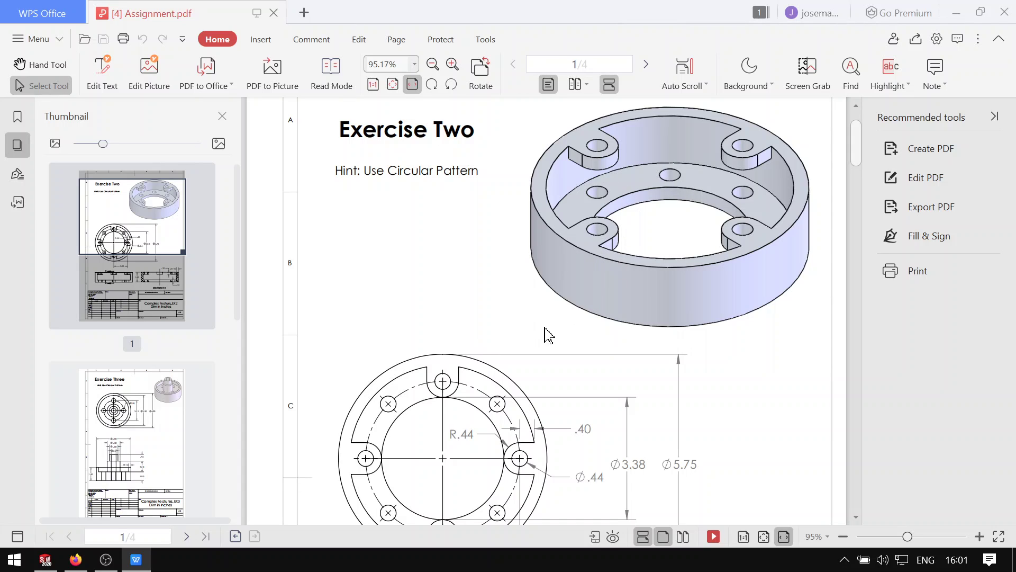
pyautogui.click(114, 563)
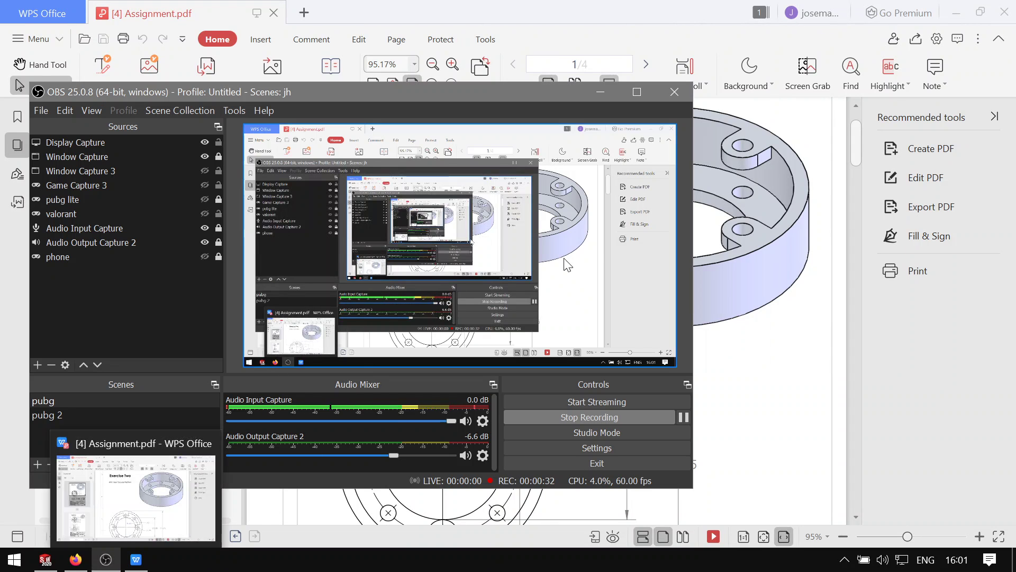
pyautogui.click(600, 92)
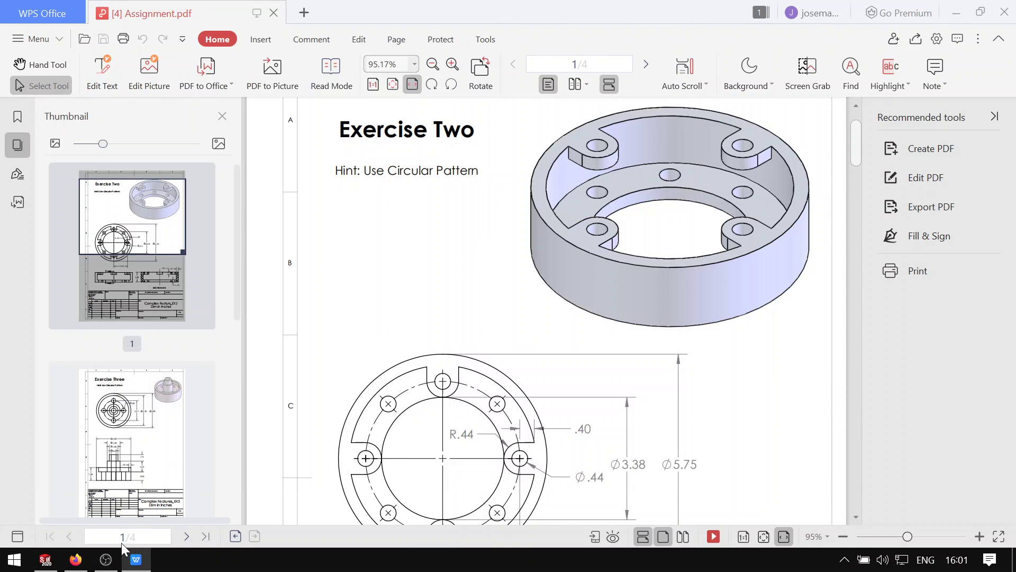
pyautogui.scroll(1, 475, 263)
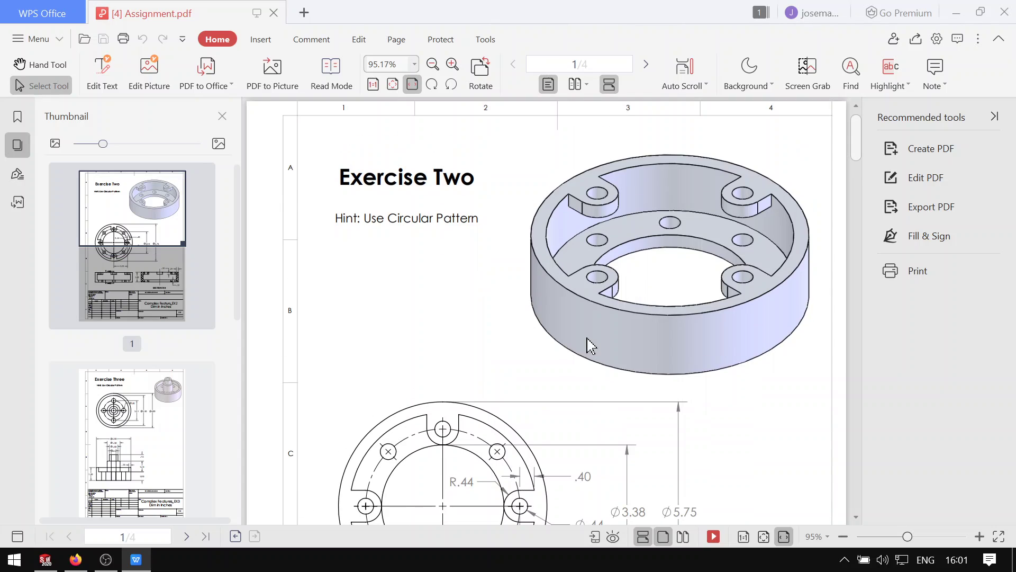
pyautogui.click(46, 560)
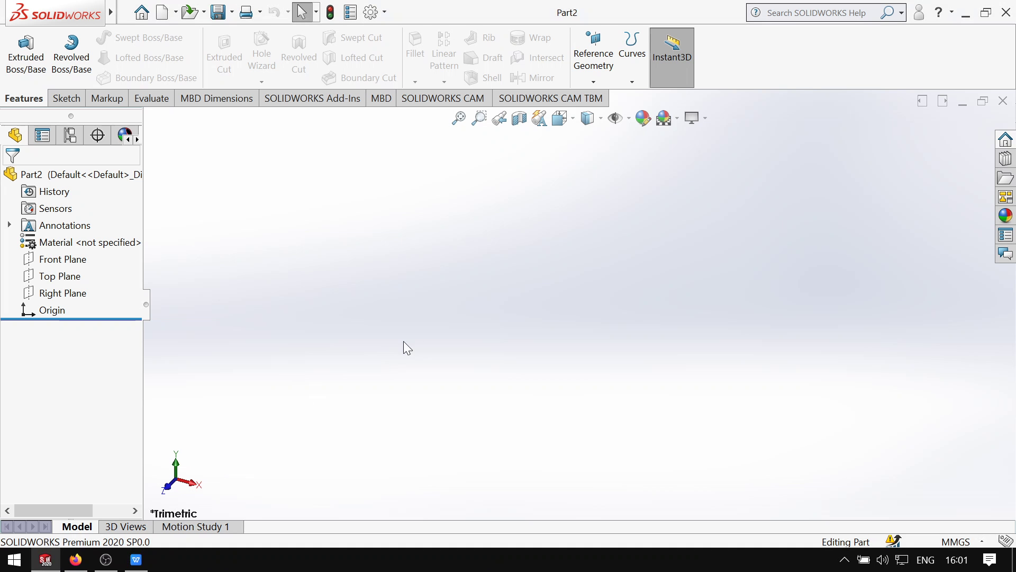
pyautogui.click(149, 551)
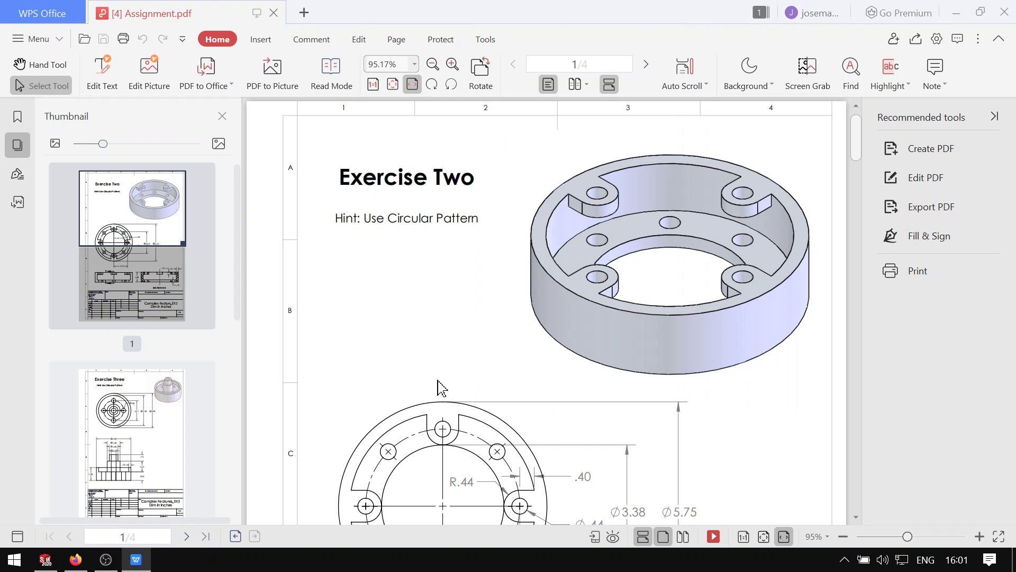
pyautogui.scroll(-5, 579, 337)
pyautogui.scroll(-6, 642, 407)
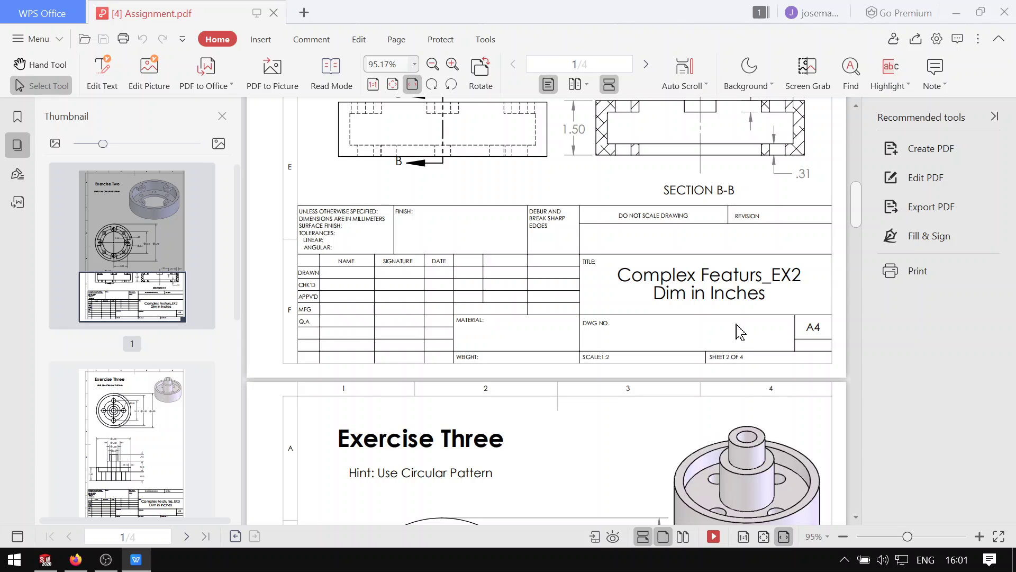
pyautogui.scroll(4, 693, 307)
pyautogui.scroll(3, 709, 386)
pyautogui.scroll(-3, 710, 390)
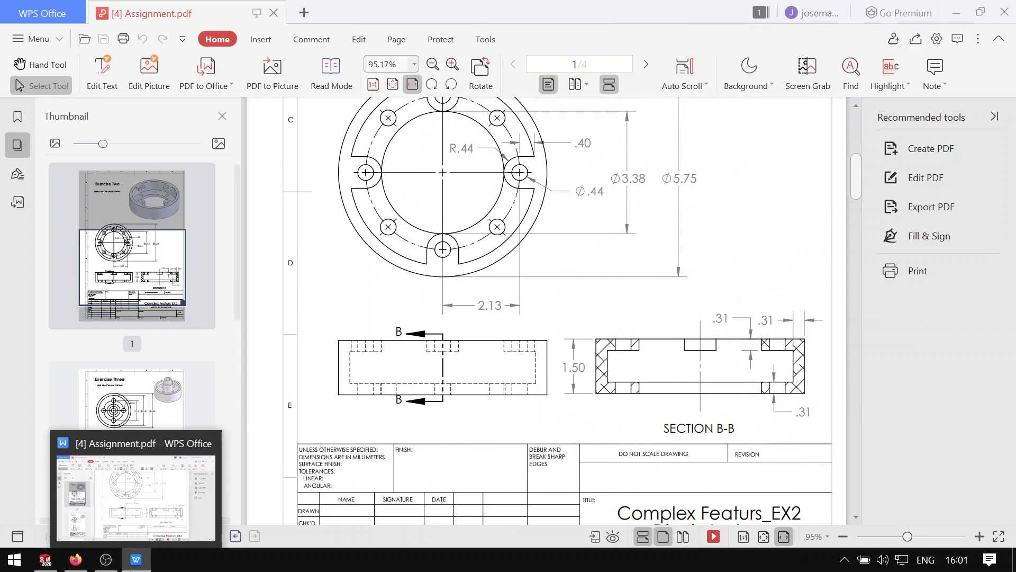
pyautogui.click(46, 560)
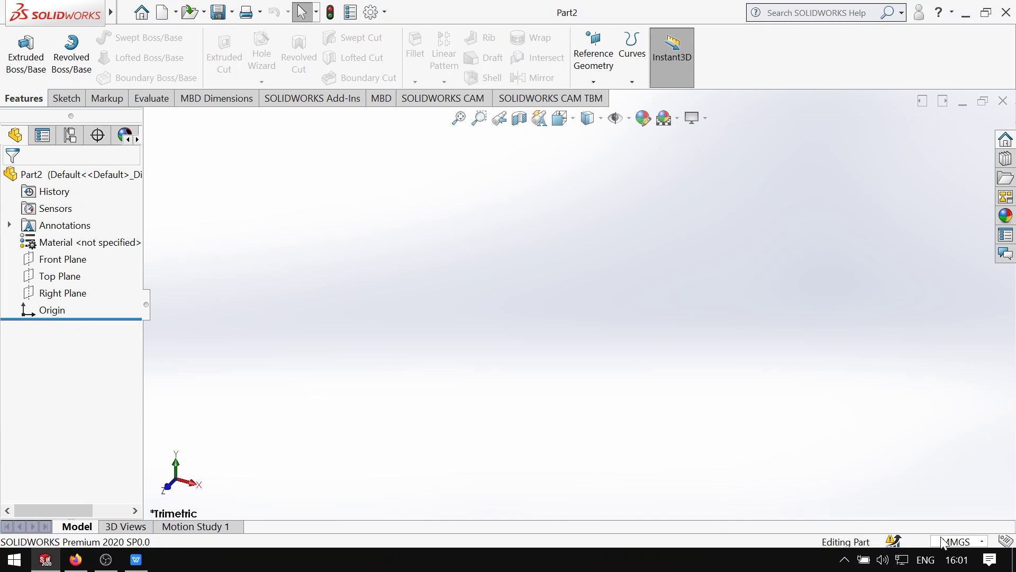
# - Set the part's unit system to IPS, then scroll through the ring drawing in Assignment.pdf
pyautogui.click(958, 541)
pyautogui.click(934, 495)
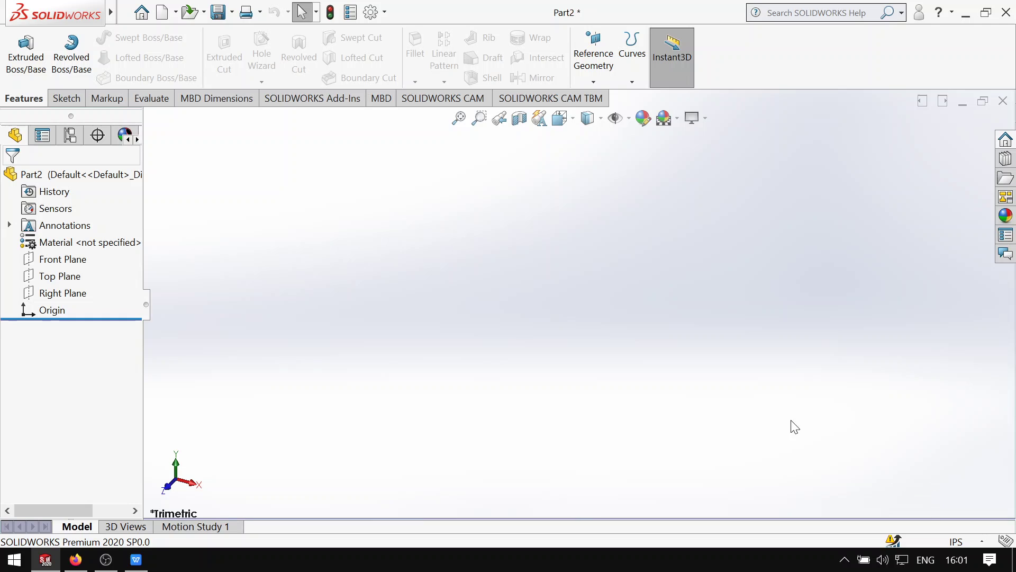
pyautogui.click(136, 559)
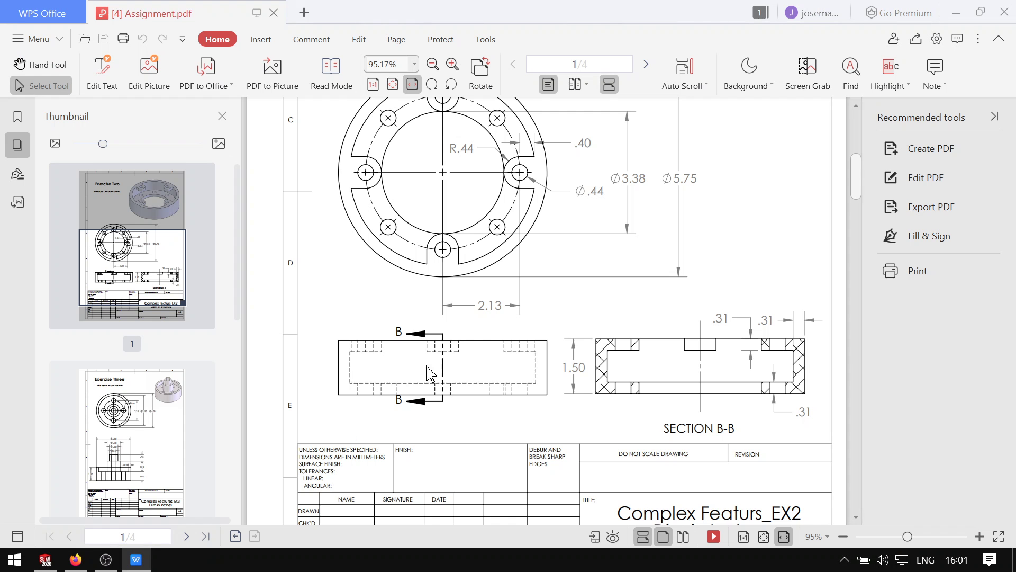
pyautogui.keyDown('ctrl'); pyautogui.scroll(-2, 562, 339); pyautogui.keyUp('ctrl')
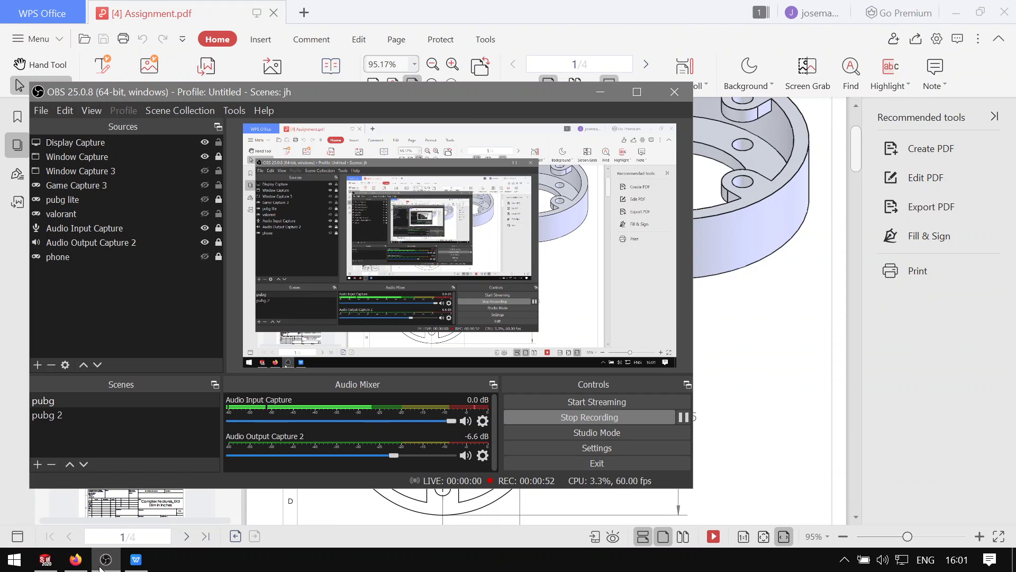
pyautogui.scroll(-3, 487, 330)
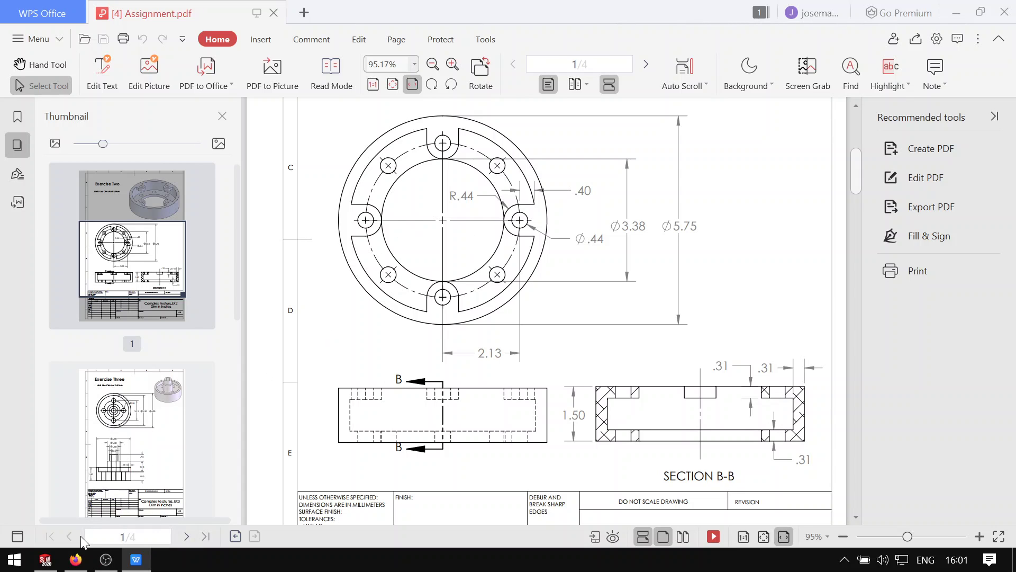
# - Start a sketch on the Top Plane and draw the outer circle centred on the origin
pyautogui.click(45, 559)
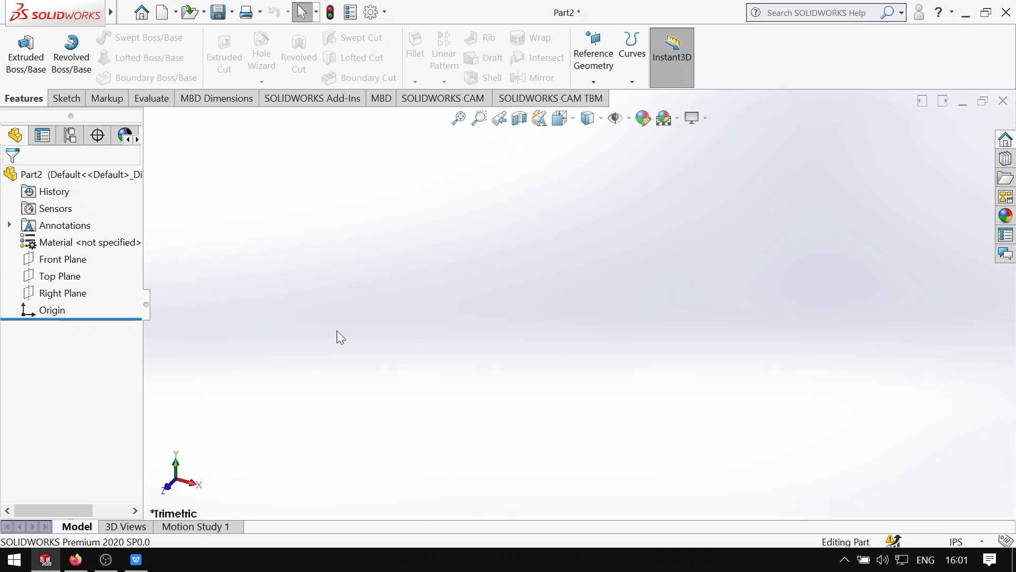
pyautogui.click(59, 276)
pyautogui.click(79, 258)
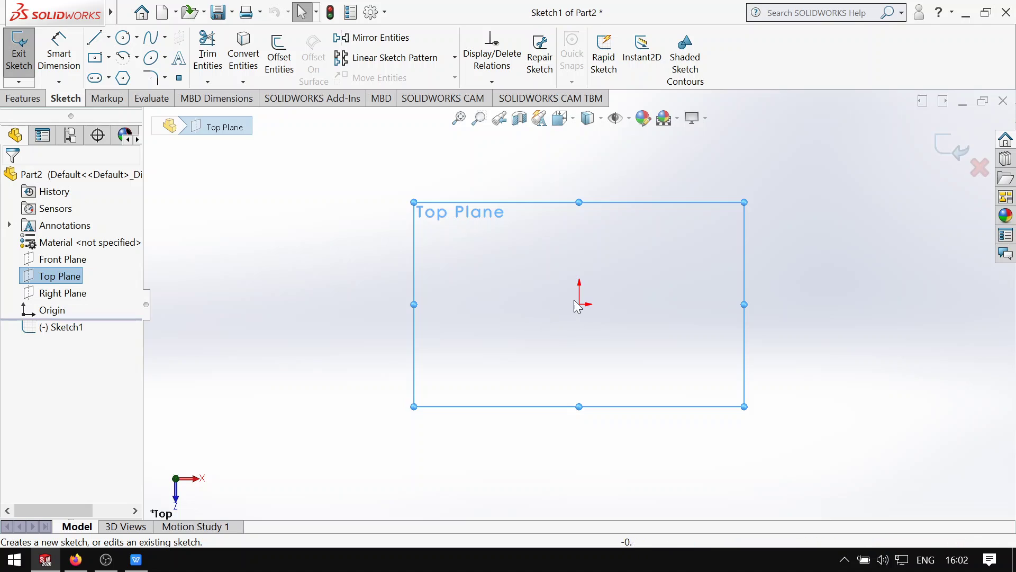
pyautogui.scroll(-4, 587, 304)
pyautogui.click(123, 37)
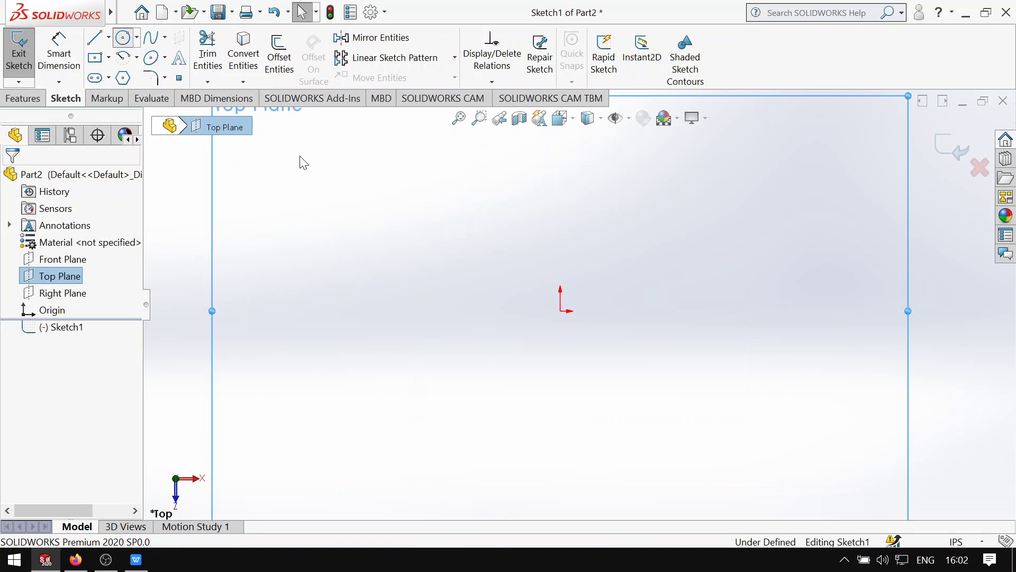
pyautogui.click(561, 311)
pyautogui.click(619, 418)
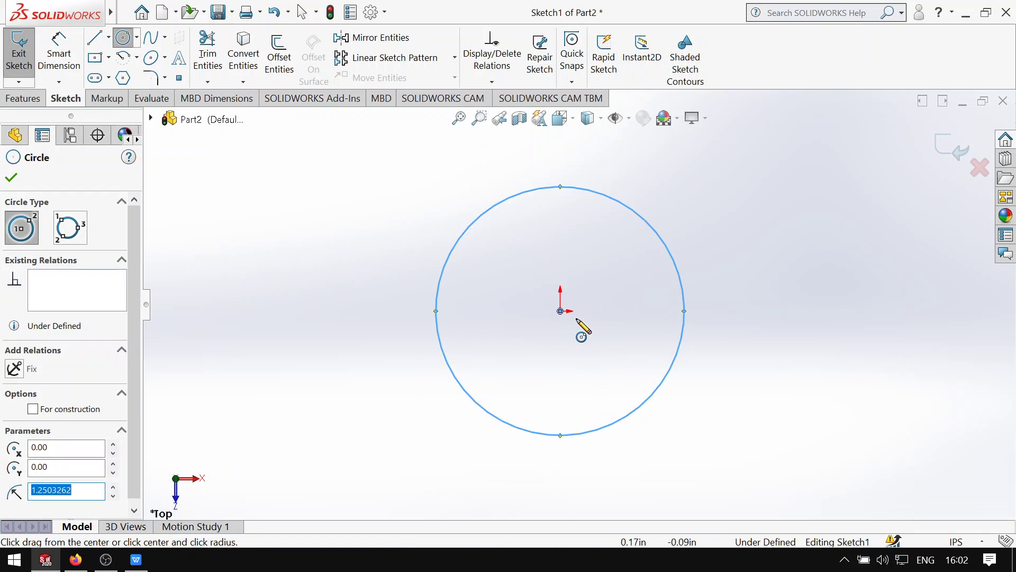
# - After checking the drawing, add a smaller inner circle also centred on the origin
pyautogui.click(136, 559)
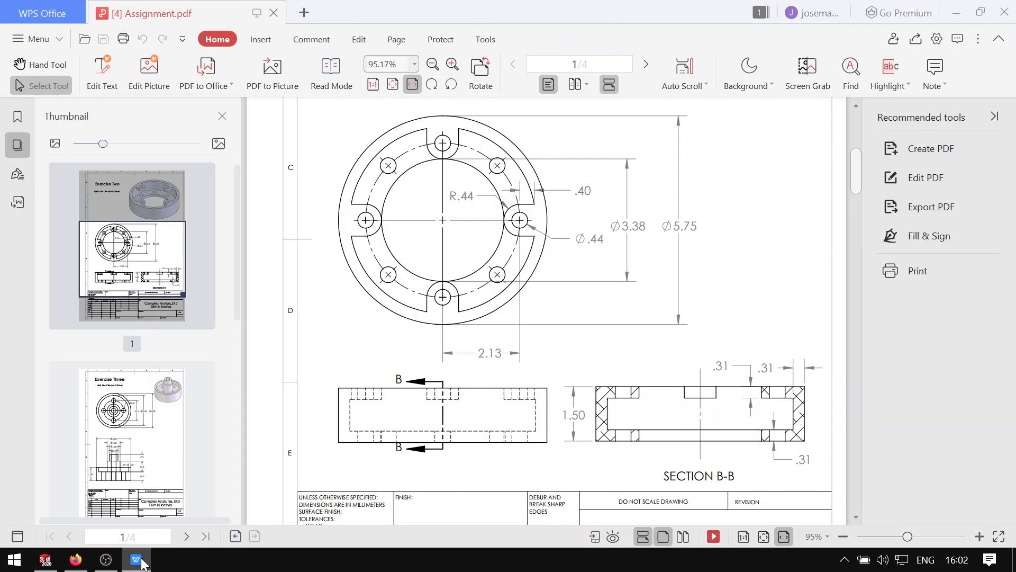
pyautogui.click(142, 563)
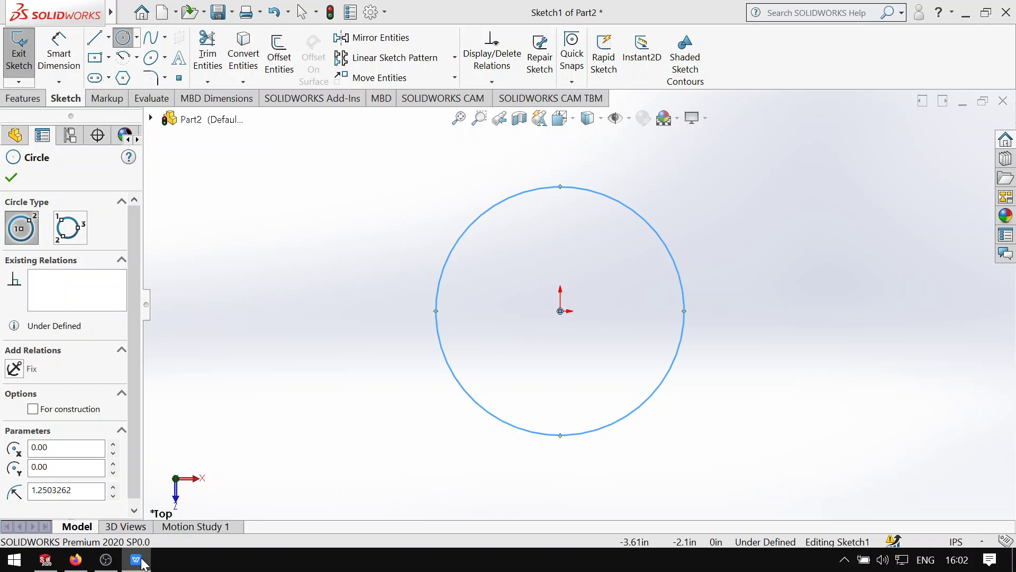
pyautogui.click(561, 311)
pyautogui.click(572, 368)
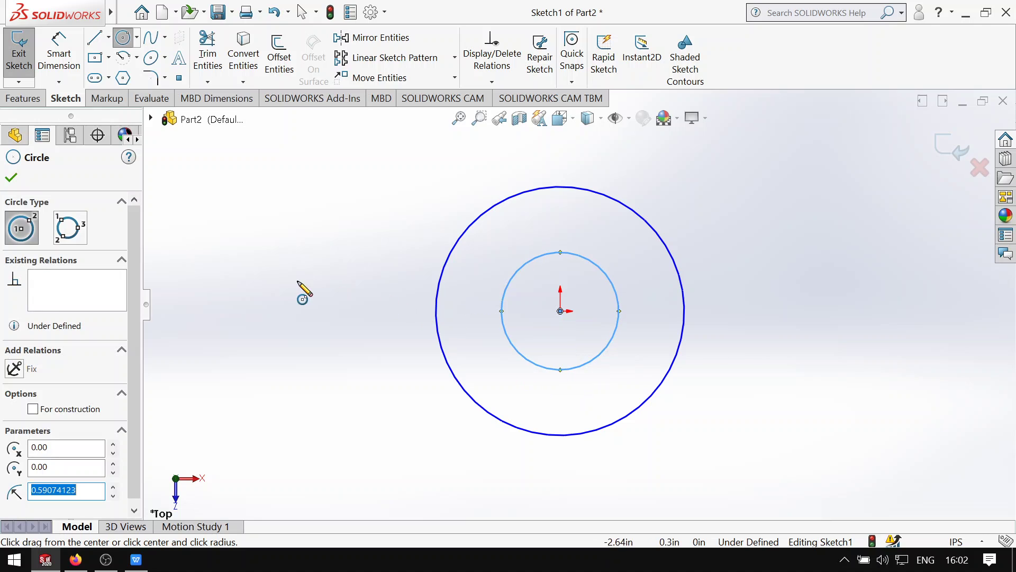
pyautogui.click(16, 179)
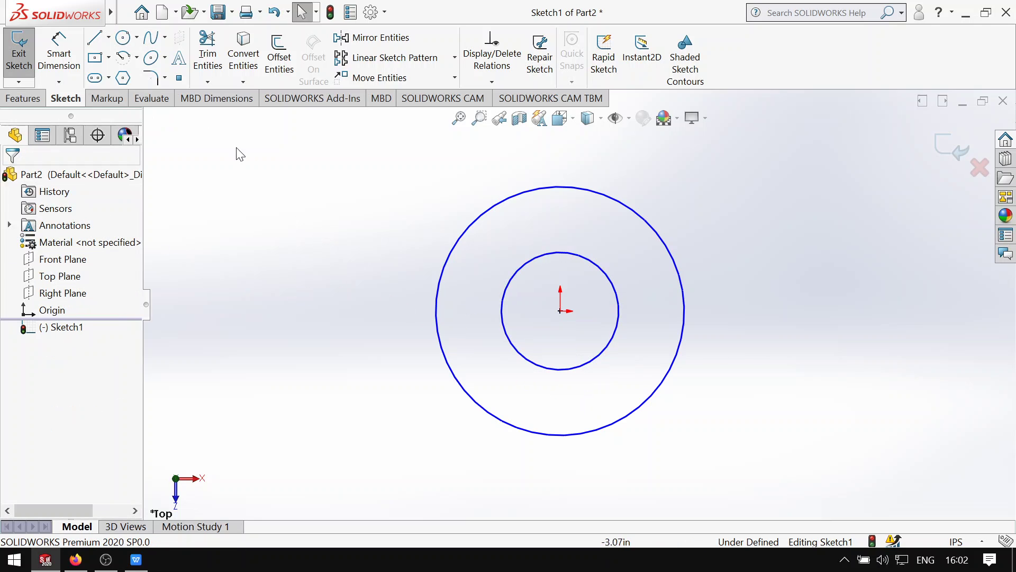
# - Check the drawing, then dimension the outer circle to Ø5.75 in
pyautogui.click(138, 559)
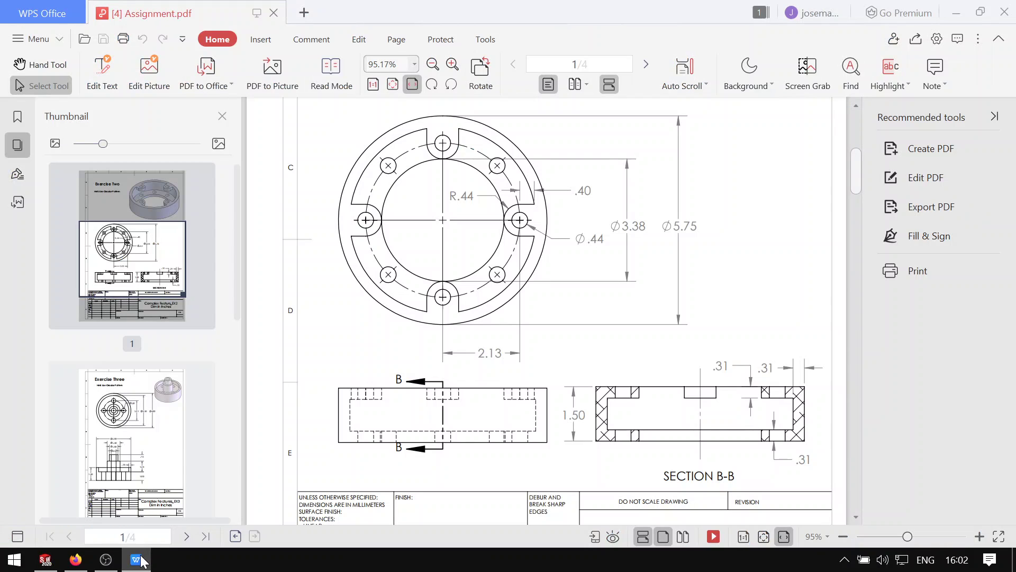
pyautogui.scroll(3, 444, 394)
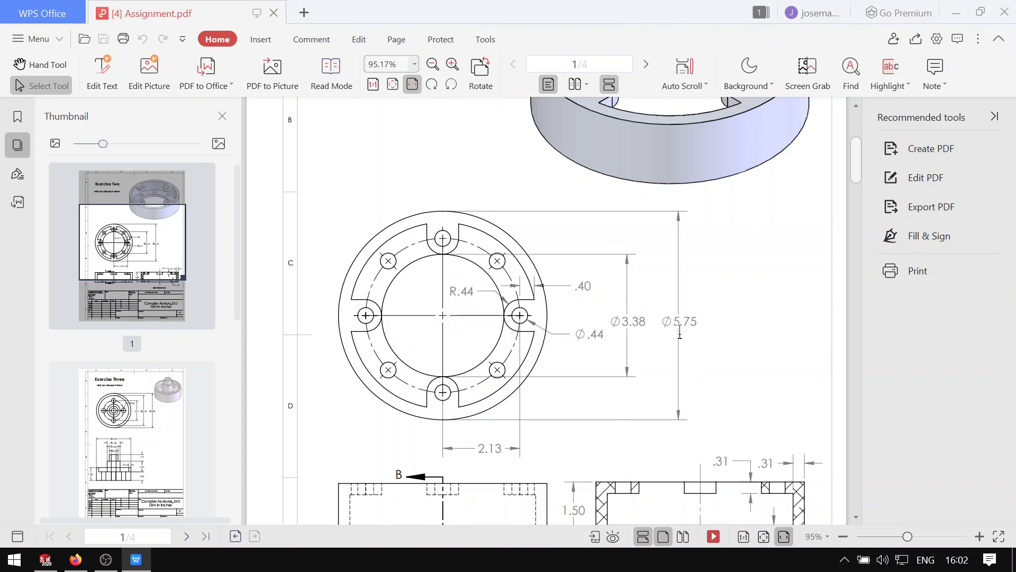
pyautogui.moveTo(136, 559)
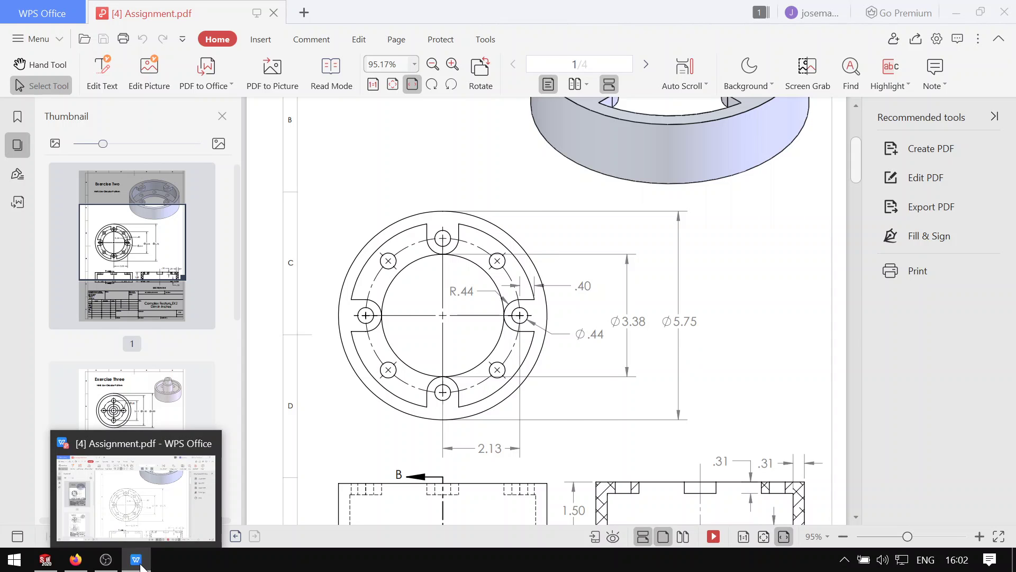
pyautogui.click(139, 560)
pyautogui.click(58, 53)
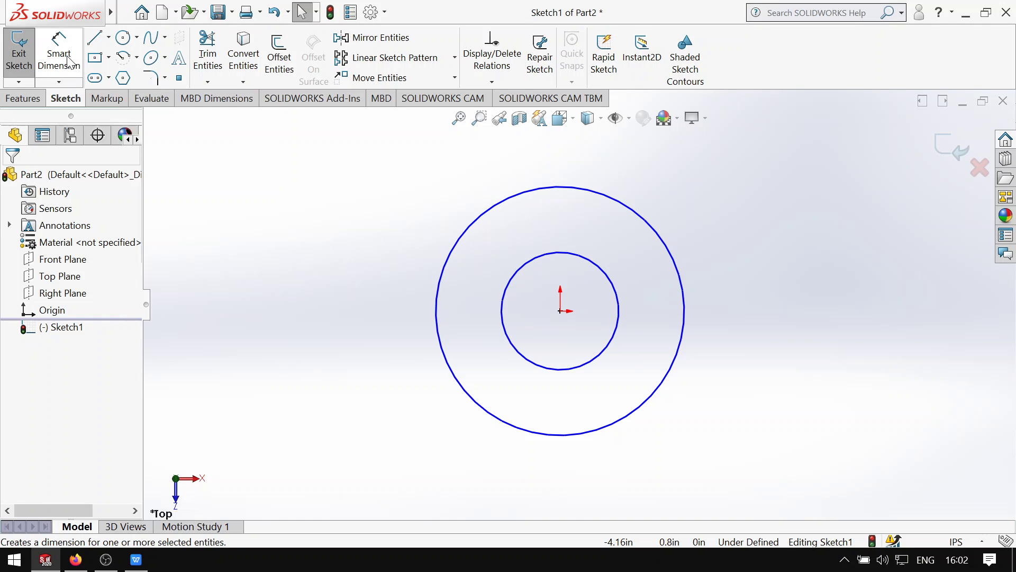
pyautogui.click(681, 294)
pyautogui.click(773, 317)
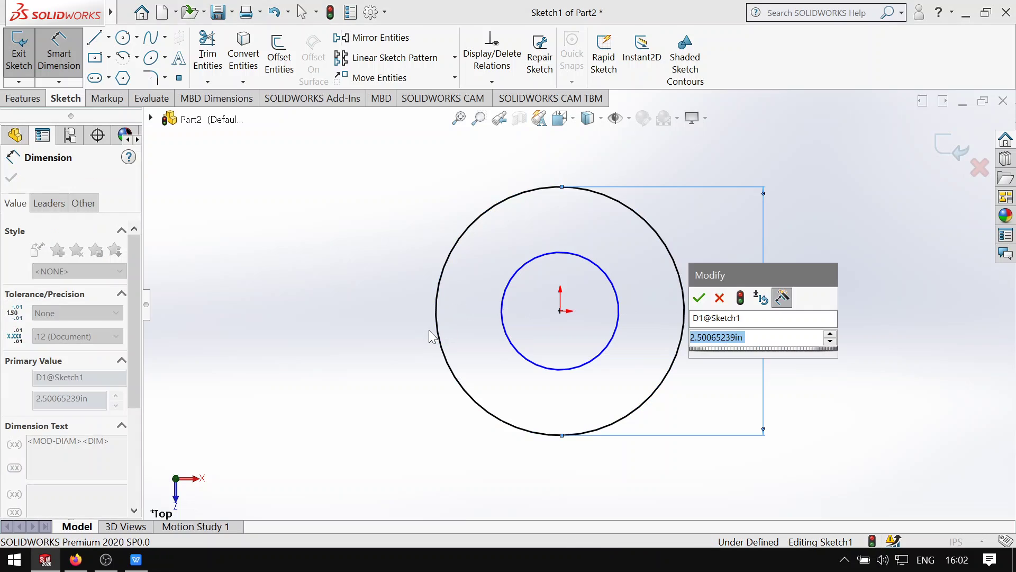
pyautogui.write('5.')
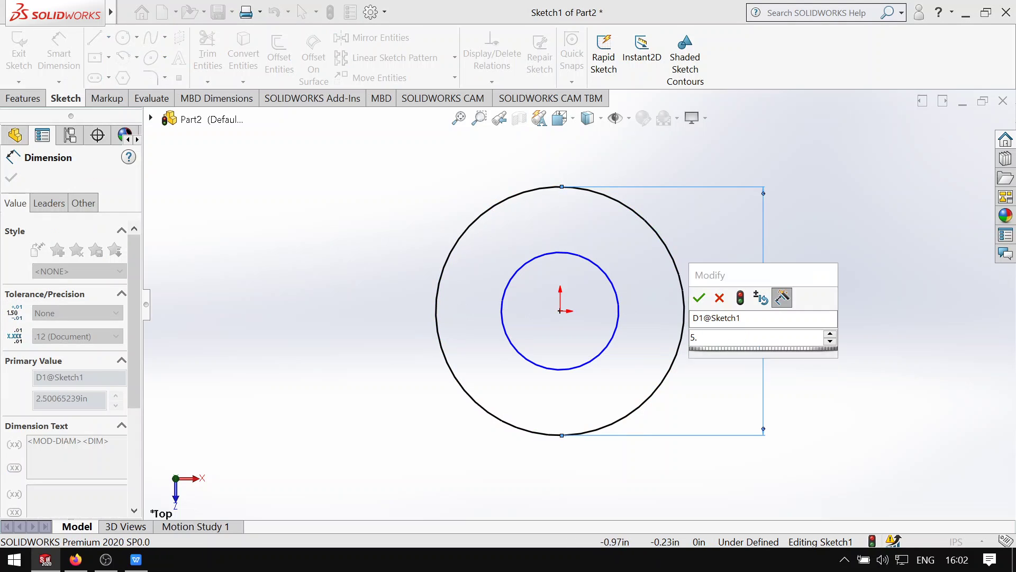
pyautogui.write('75')
pyautogui.press('Return')
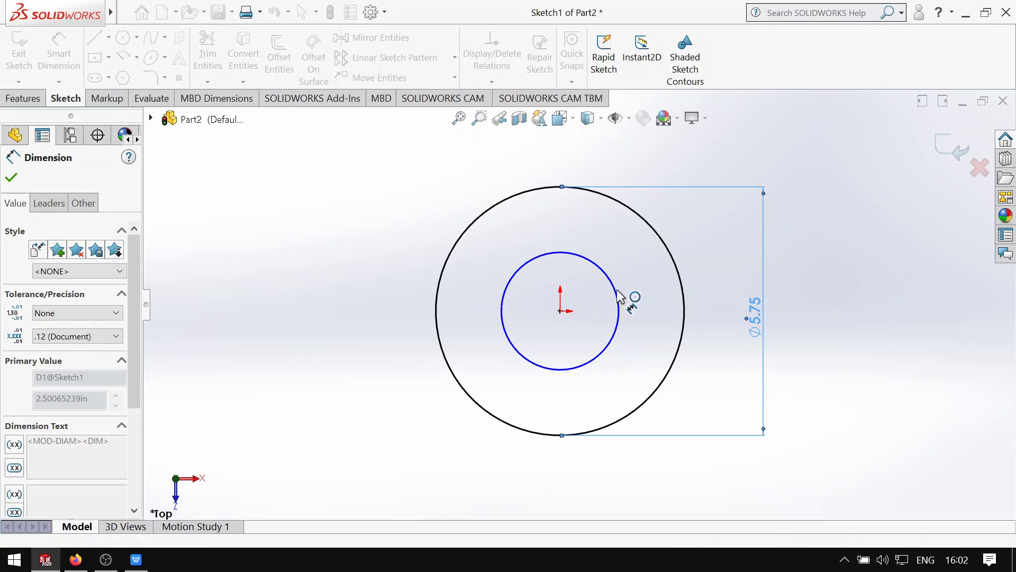
# - Dimension the inner circle to Ø3.38 in, correcting a mistyped value
pyautogui.click(619, 310)
pyautogui.click(706, 307)
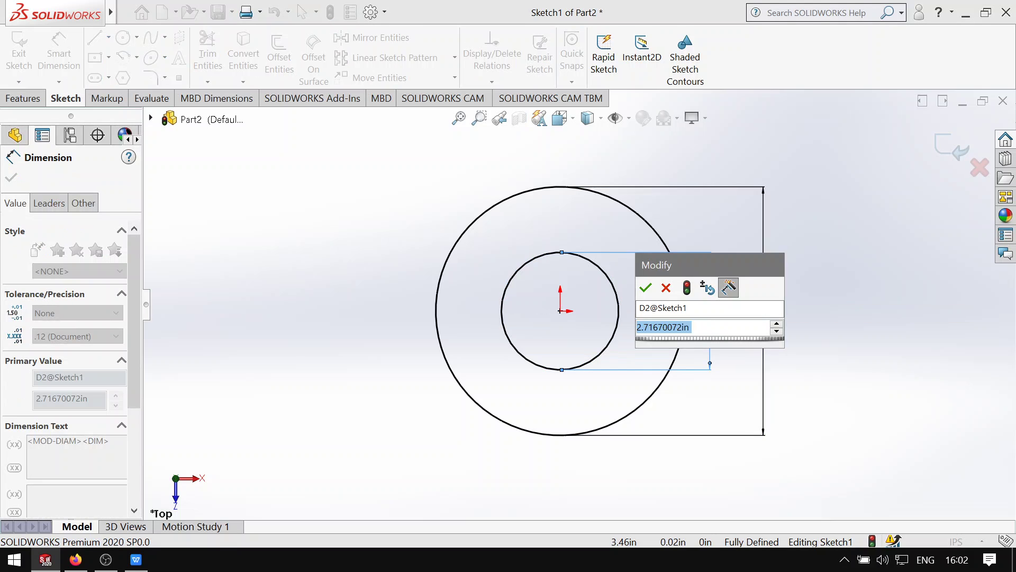
pyautogui.write('3..38')
pyautogui.press('BackSpace')
pyautogui.press('BackSpace')
pyautogui.press('BackSpace')
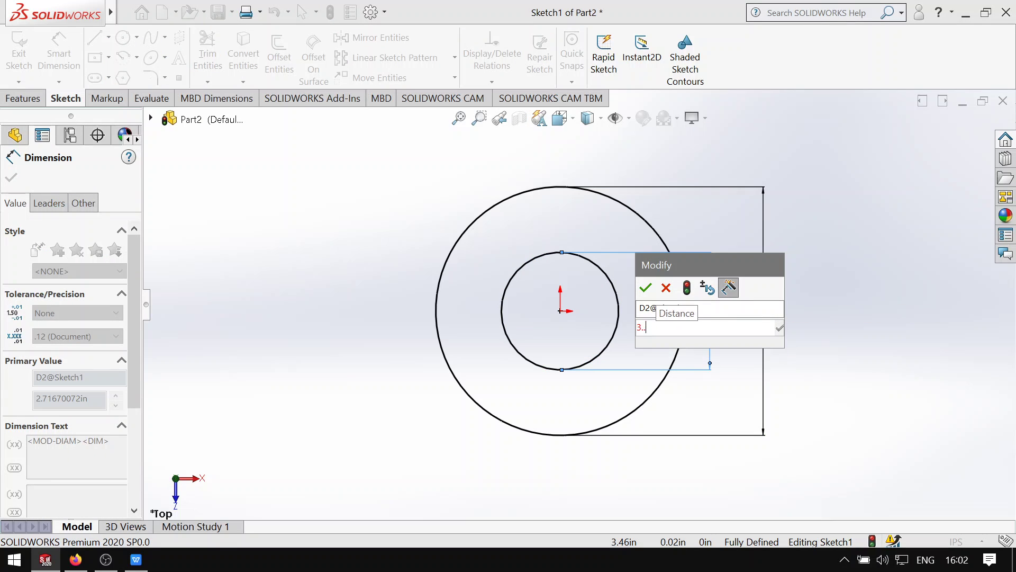
pyautogui.write('38')
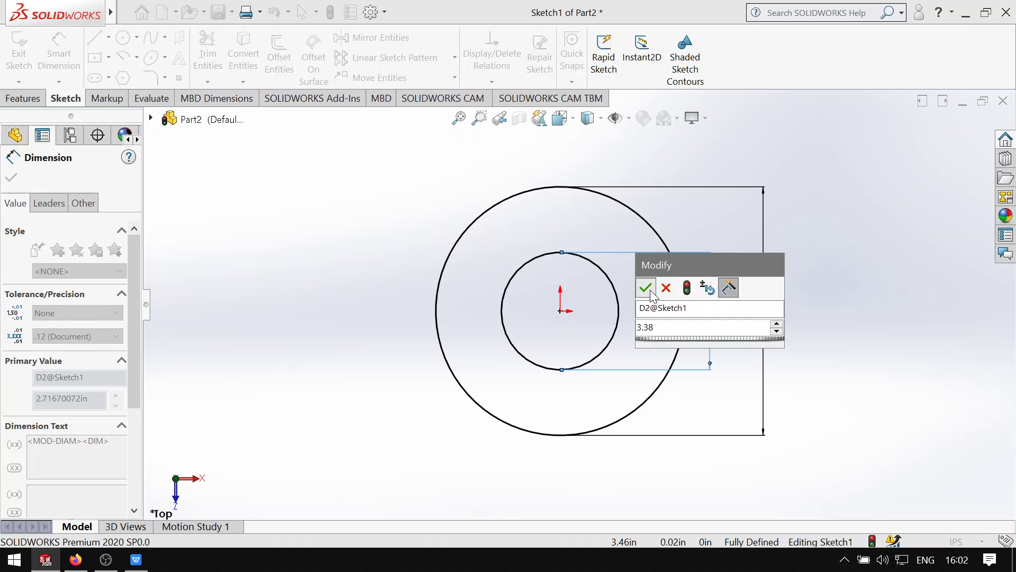
pyautogui.press('Return')
# - Compare the dimensioned sketch against the assignment drawing
pyautogui.click(139, 561)
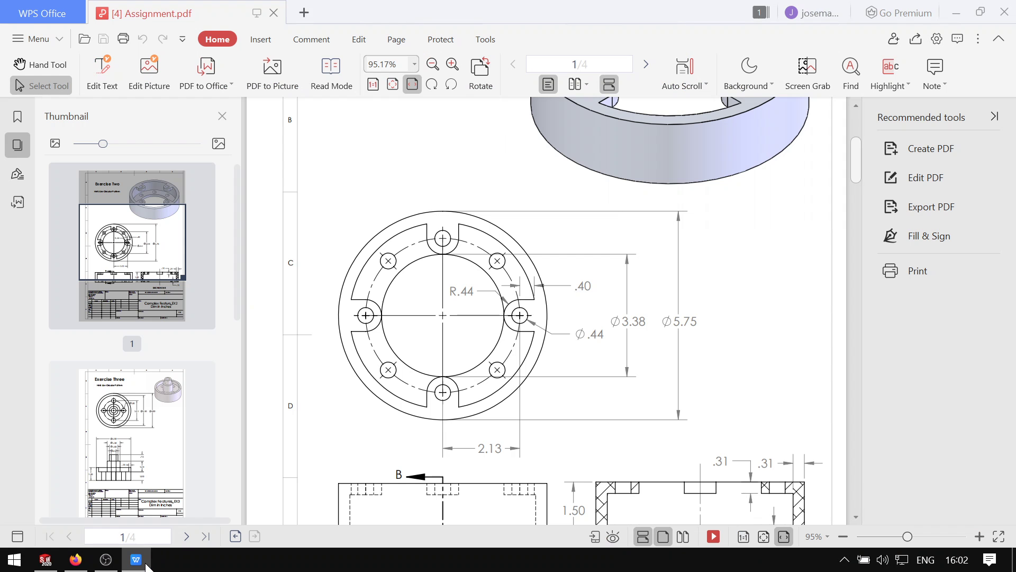
pyautogui.click(142, 566)
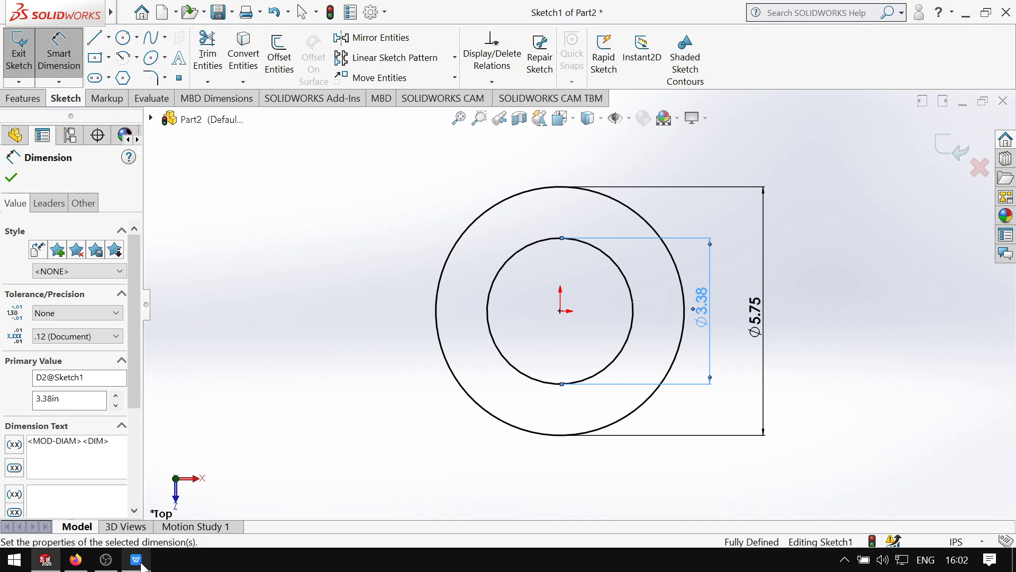
pyautogui.click(142, 565)
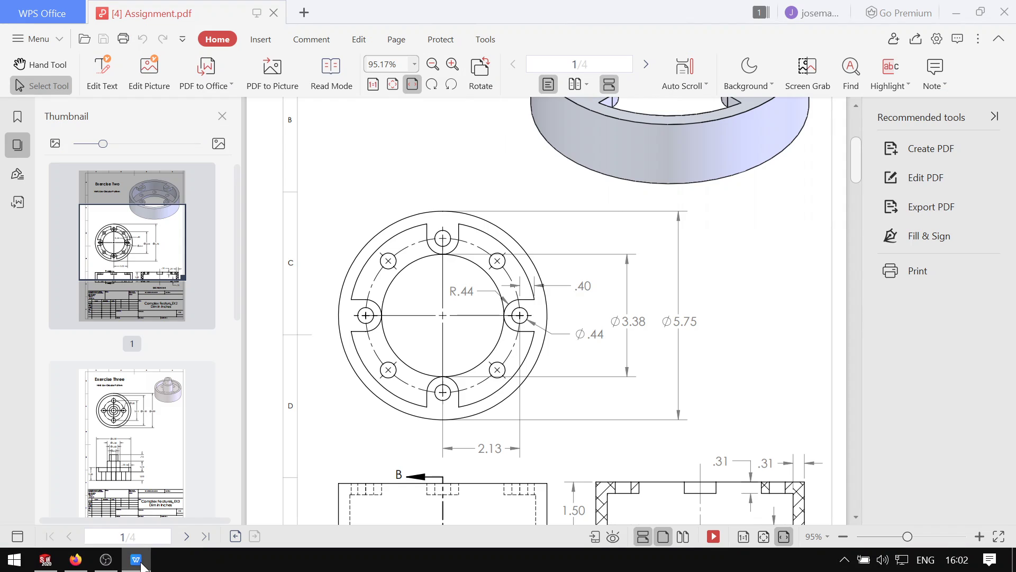
pyautogui.click(23, 98)
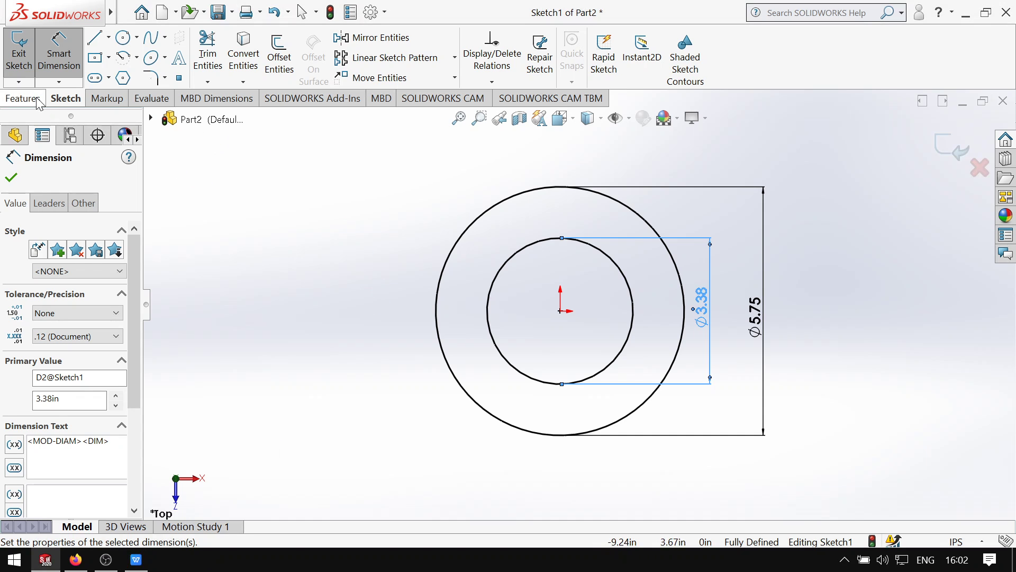
# - Extrude the ring sketch 1.5 in blind, creating Boss-Extrude1
pyautogui.click(47, 60)
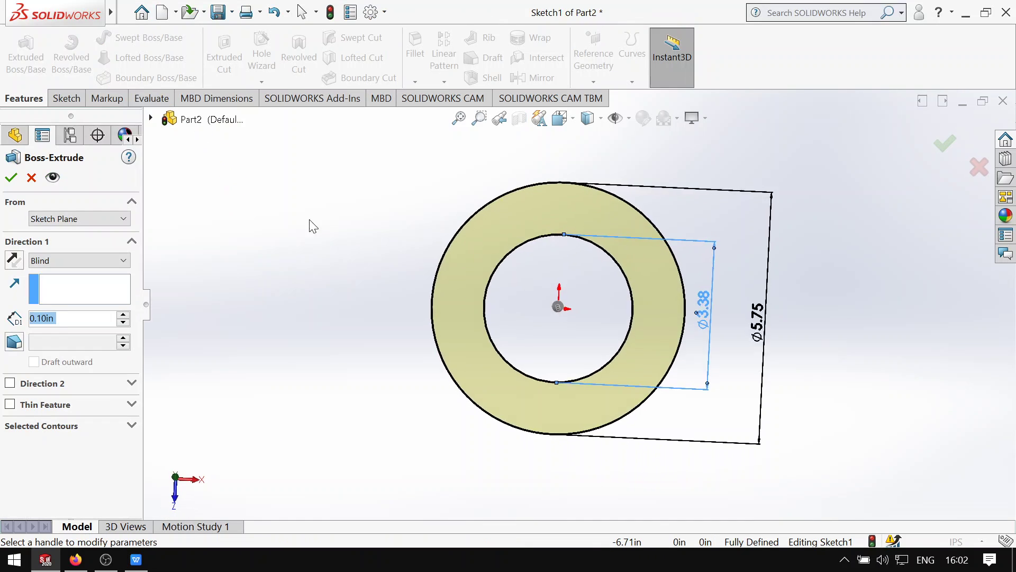
pyautogui.click(141, 559)
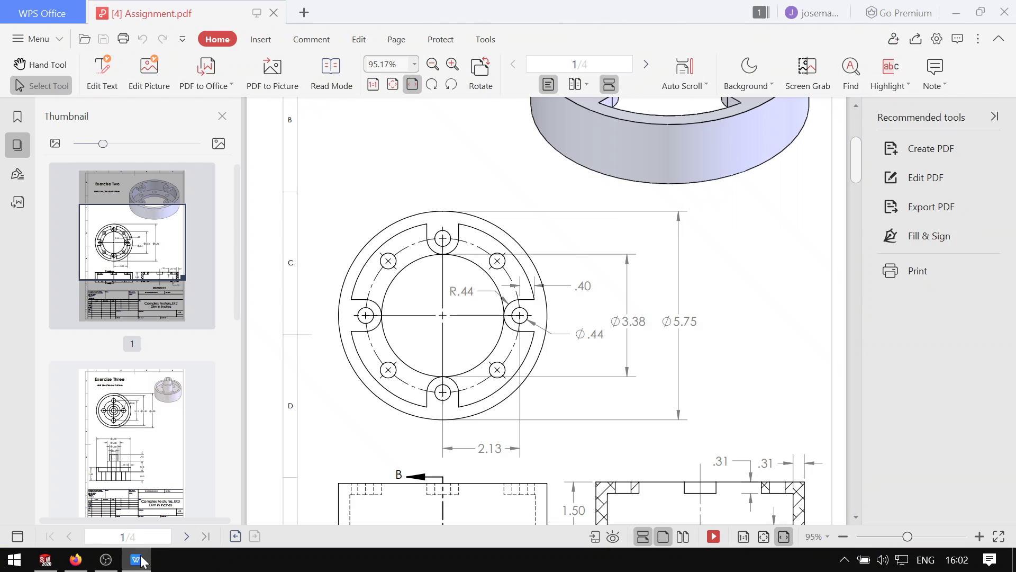
pyautogui.click(139, 559)
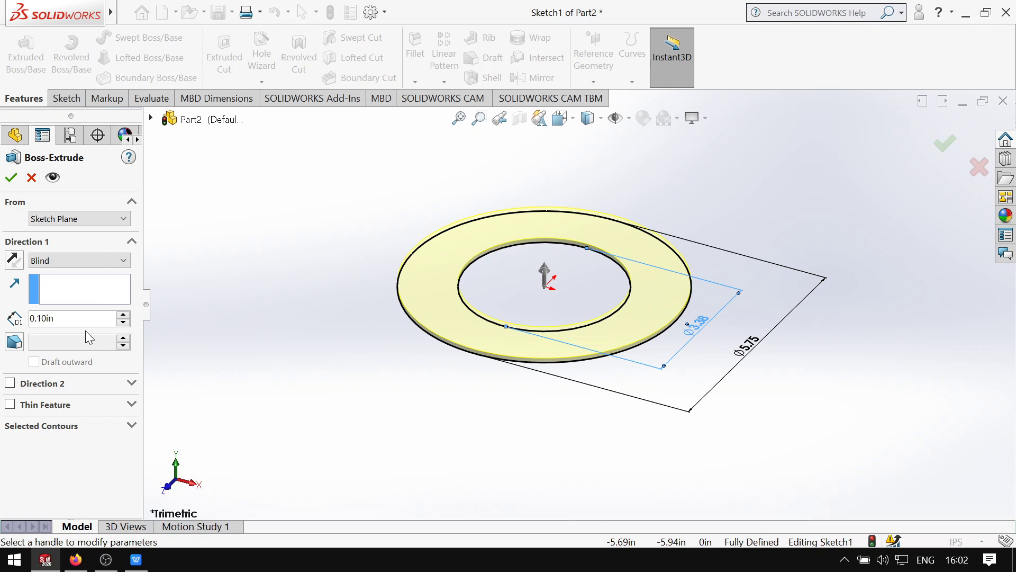
pyautogui.write('1')
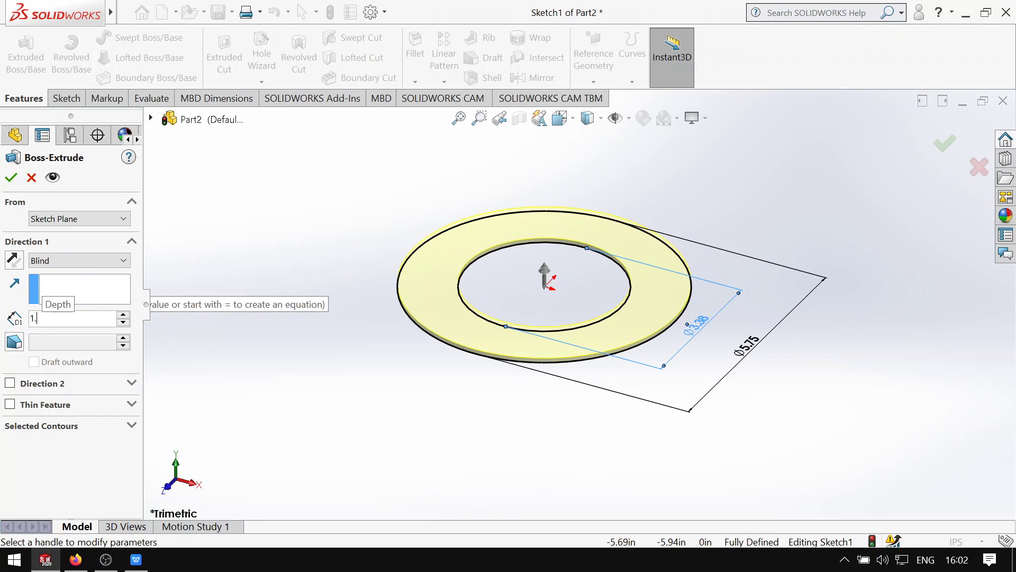
pyautogui.write('.5')
pyautogui.press('Return')
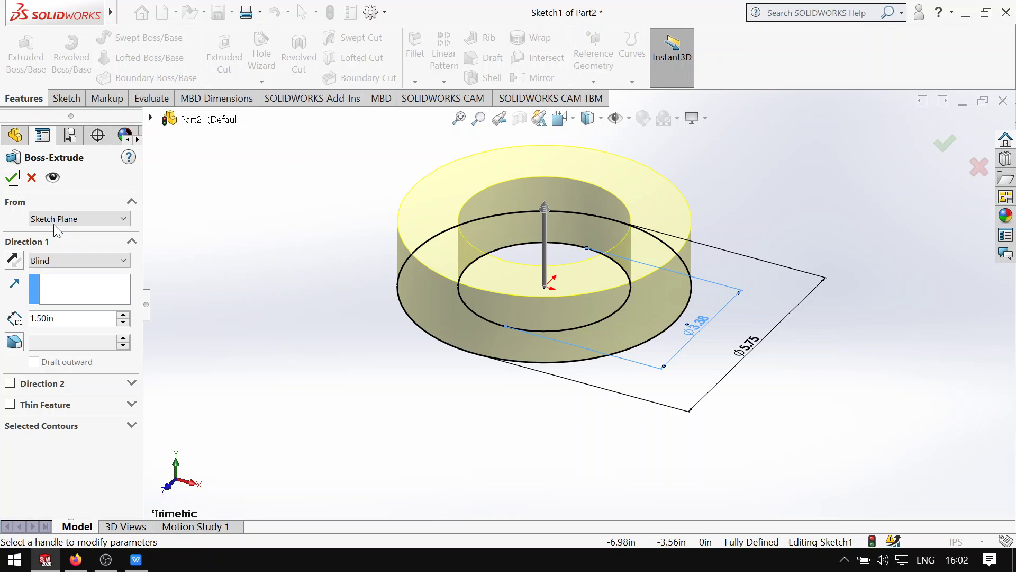
pyautogui.click(12, 179)
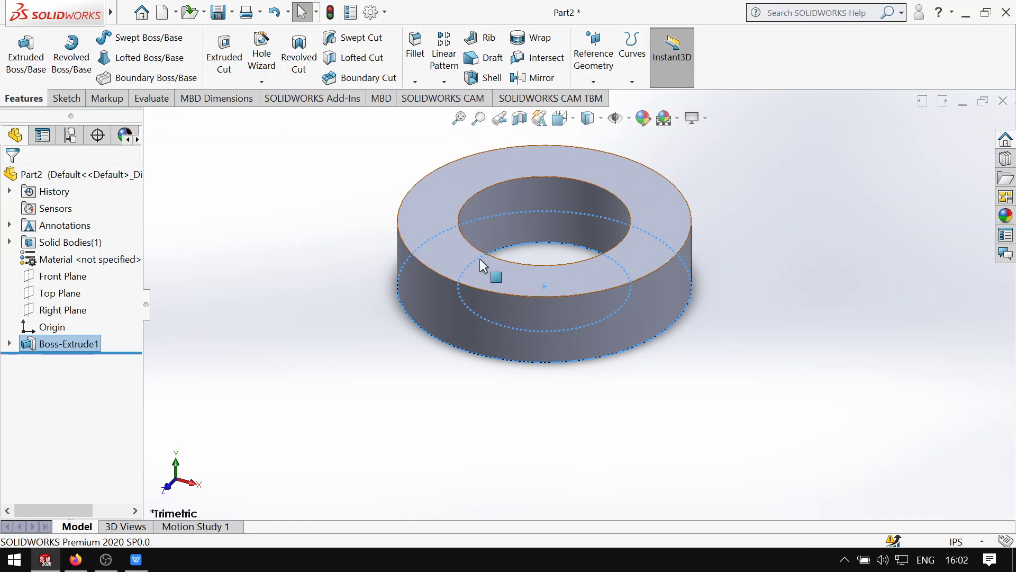
pyautogui.moveTo(136, 559)
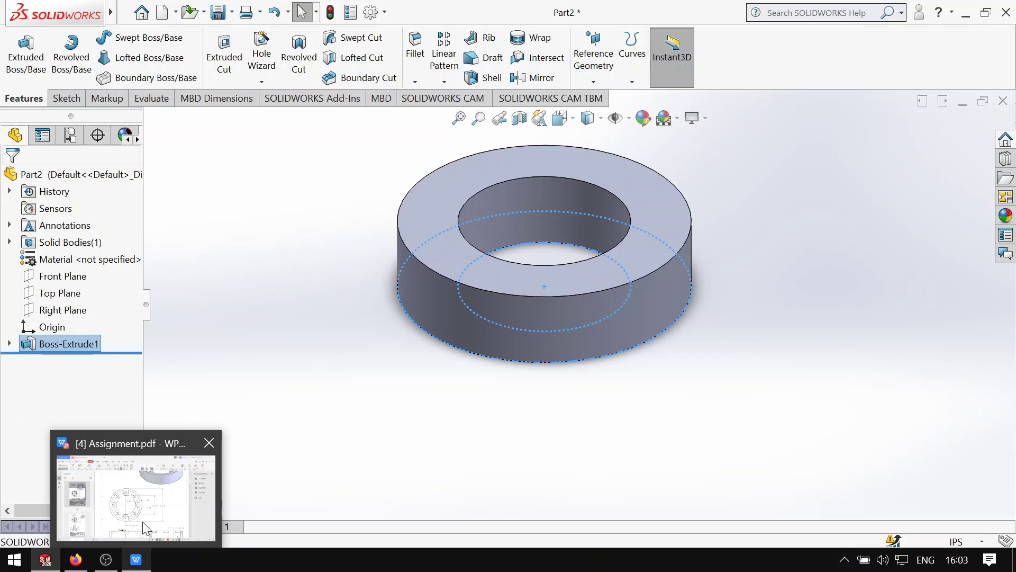
pyautogui.click(154, 511)
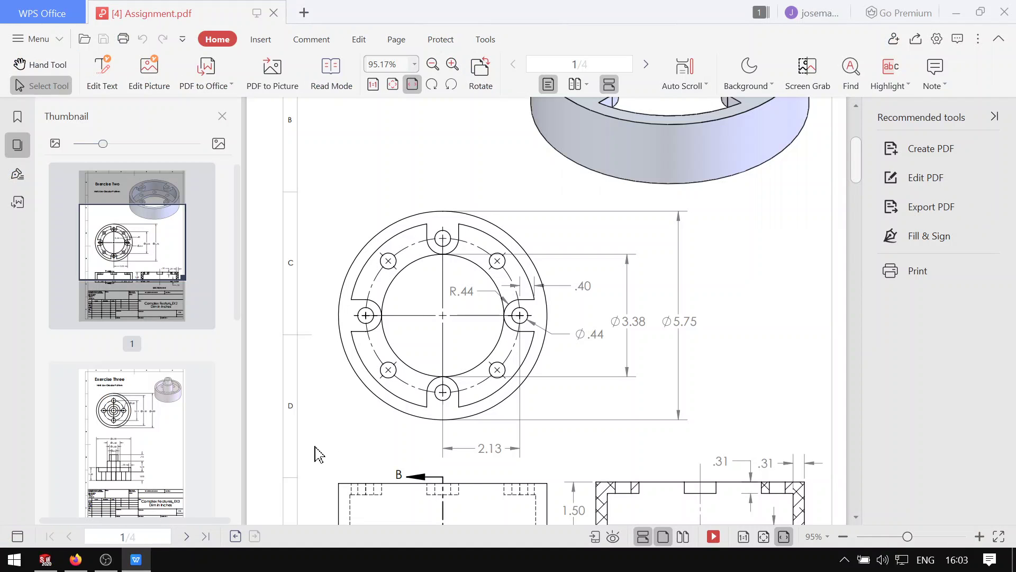
pyautogui.scroll(-1, 473, 353)
pyautogui.scroll(4, 704, 157)
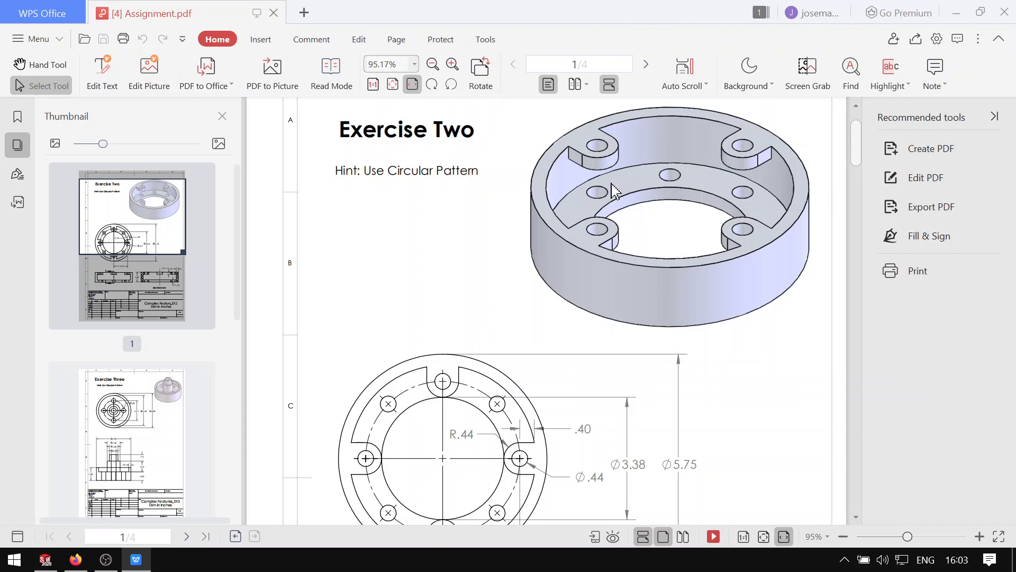
pyautogui.scroll(-3, 637, 260)
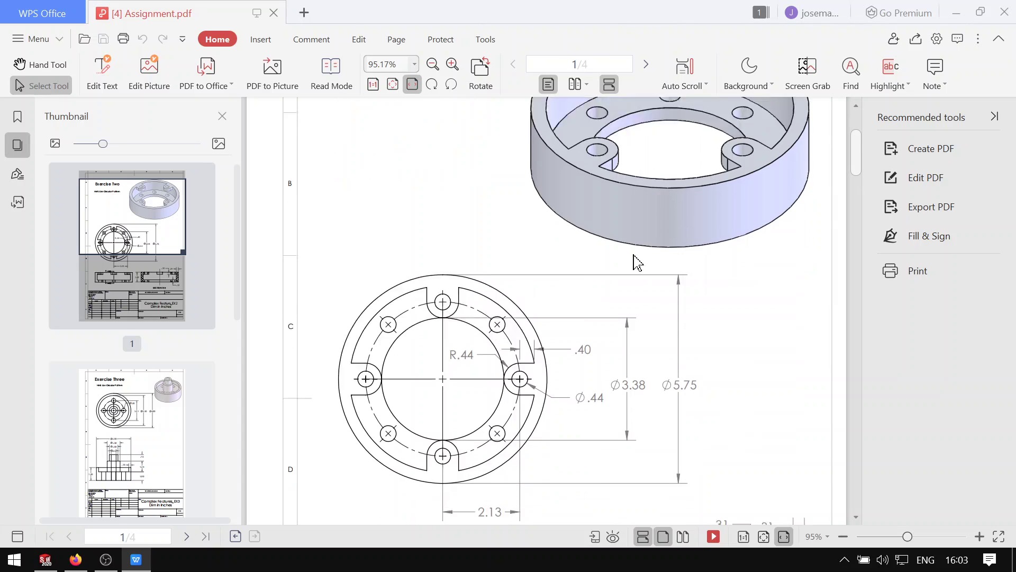
pyautogui.scroll(3, 624, 262)
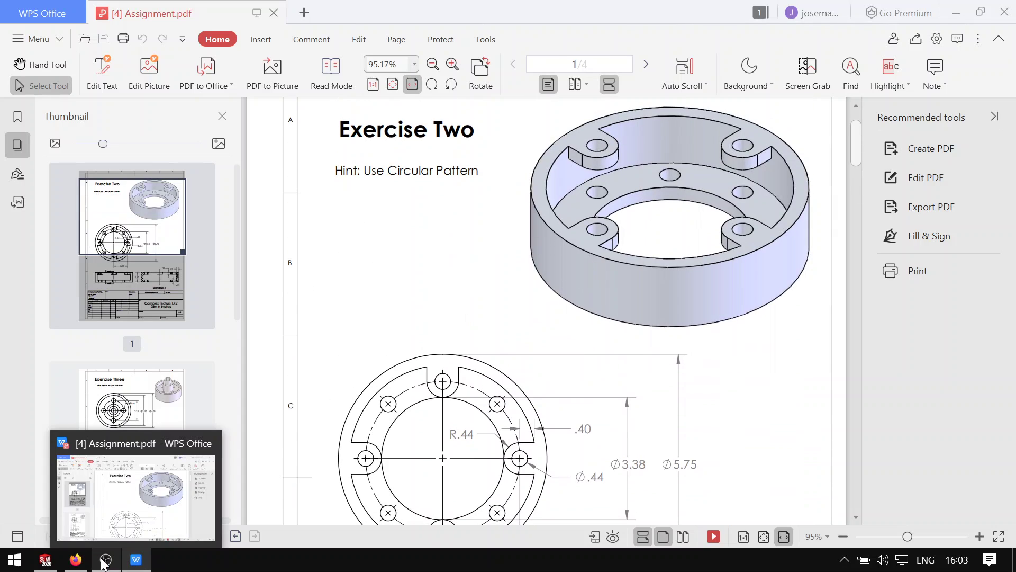
pyautogui.scroll(-3, 524, 380)
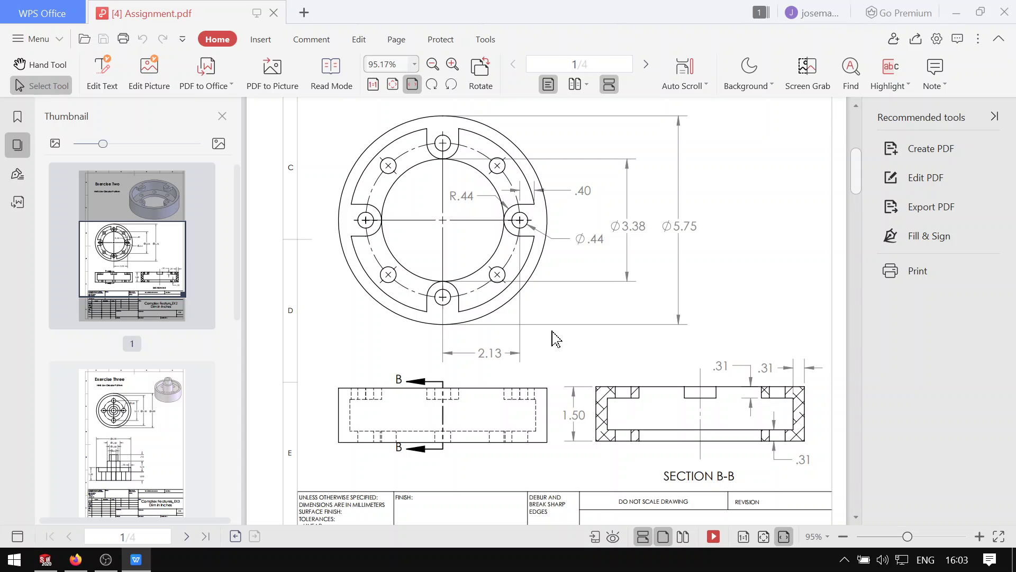
pyautogui.scroll(2, 554, 338)
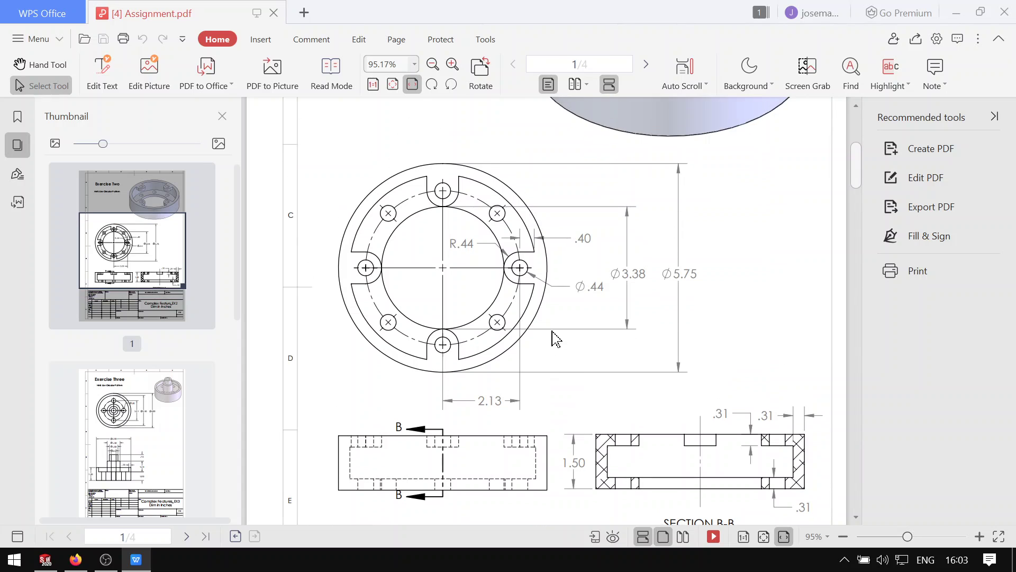
pyautogui.click(46, 560)
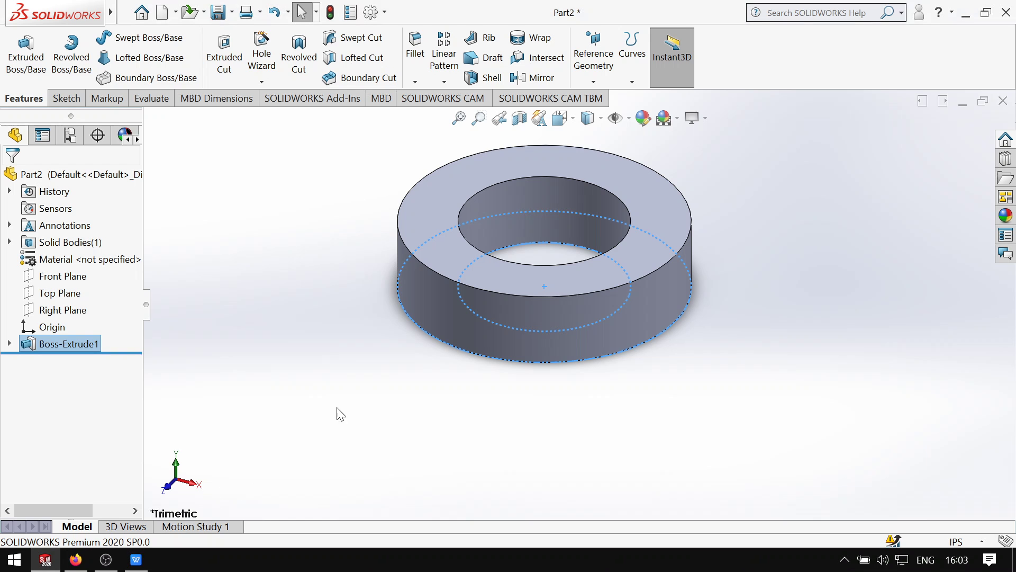
pyautogui.click(76, 560)
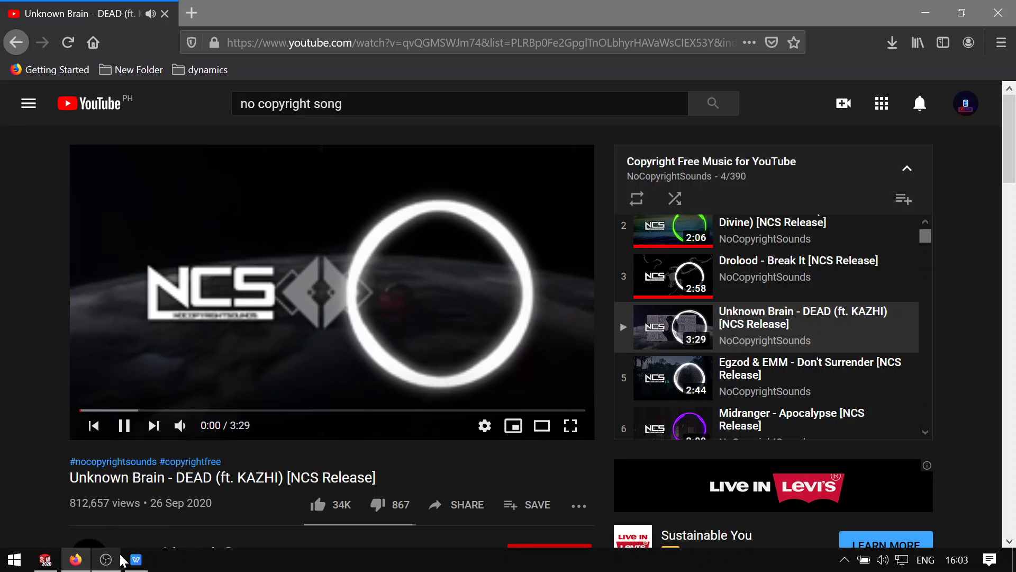
pyautogui.click(46, 560)
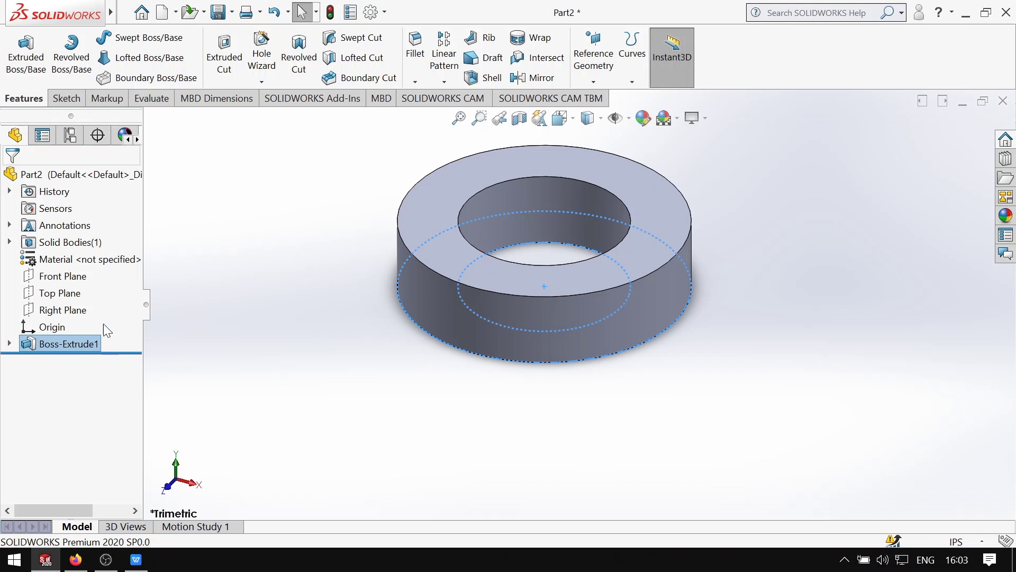
# - Open a new sketch on the Front Plane, viewed normal to it
pyautogui.click(72, 276)
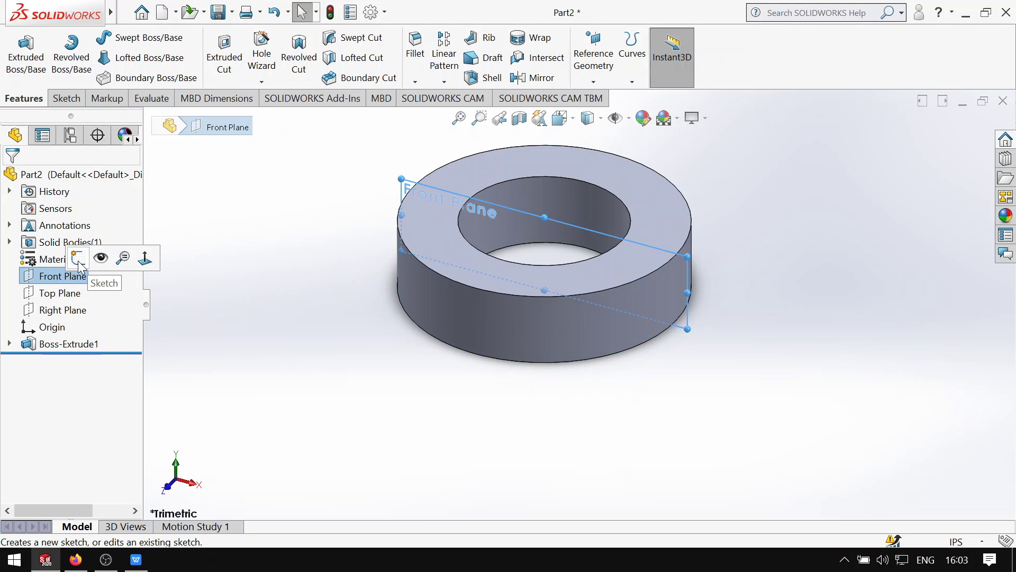
pyautogui.click(145, 258)
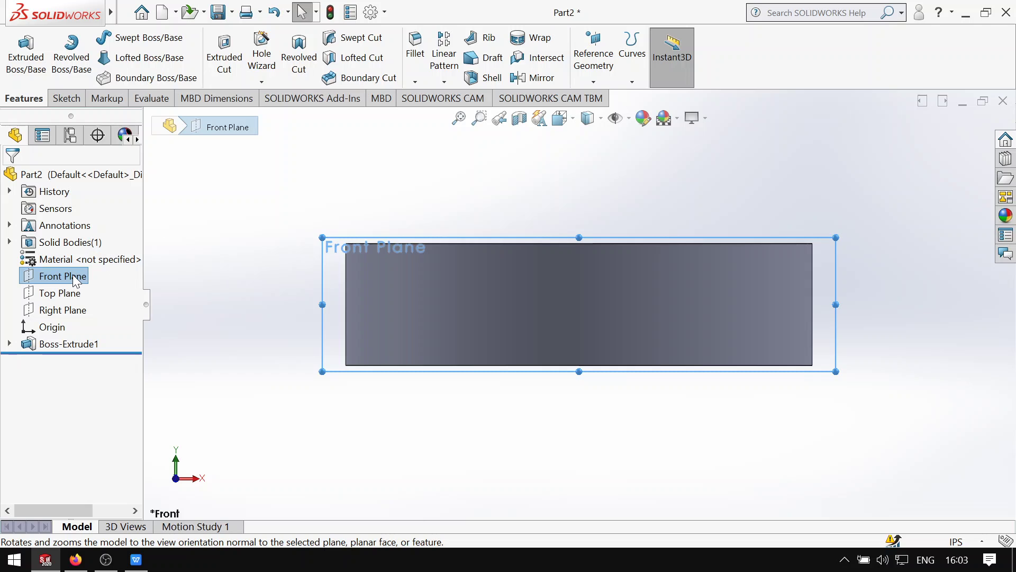
pyautogui.click(85, 259)
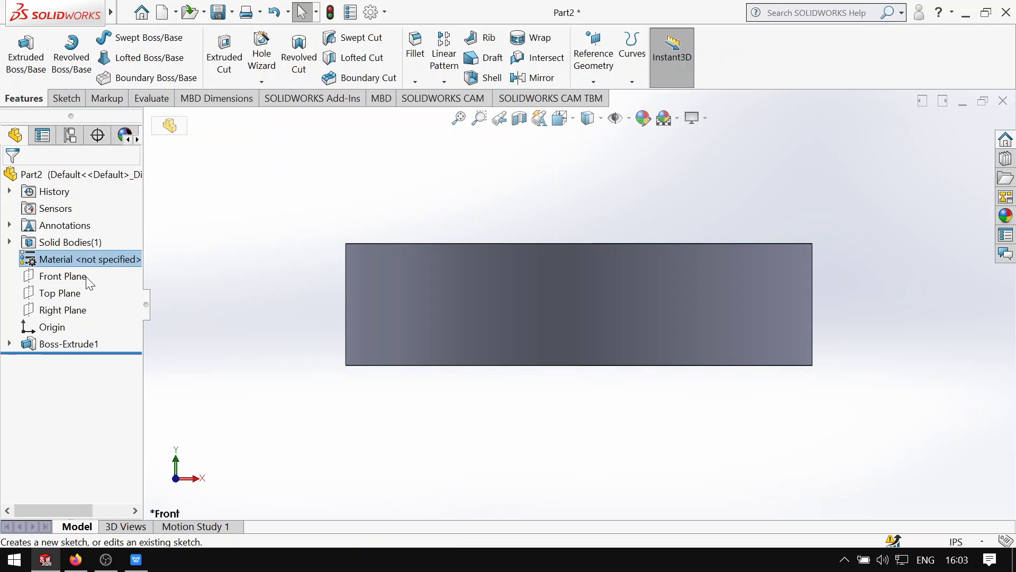
pyautogui.click(87, 276)
pyautogui.click(84, 252)
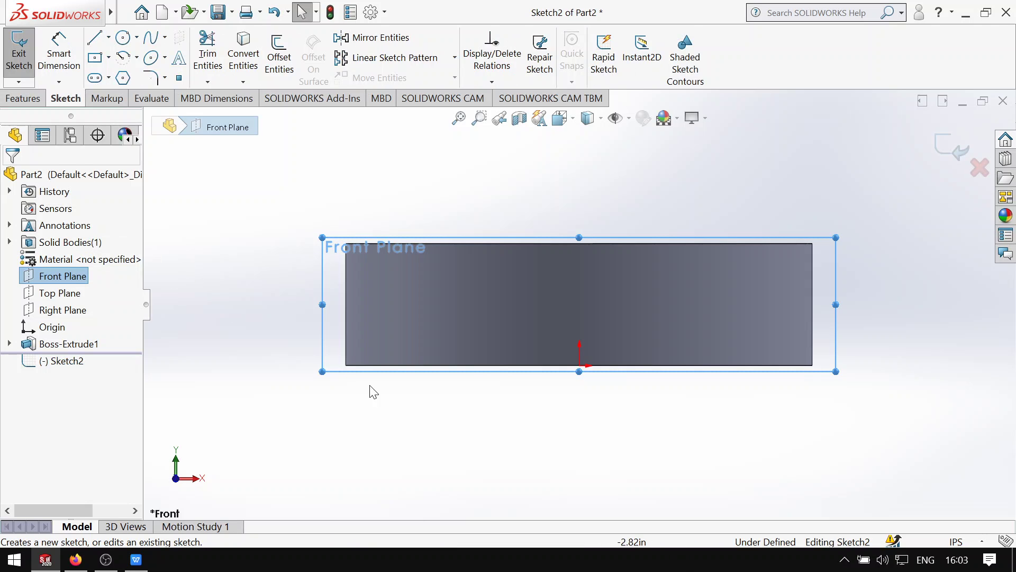
pyautogui.click(493, 417)
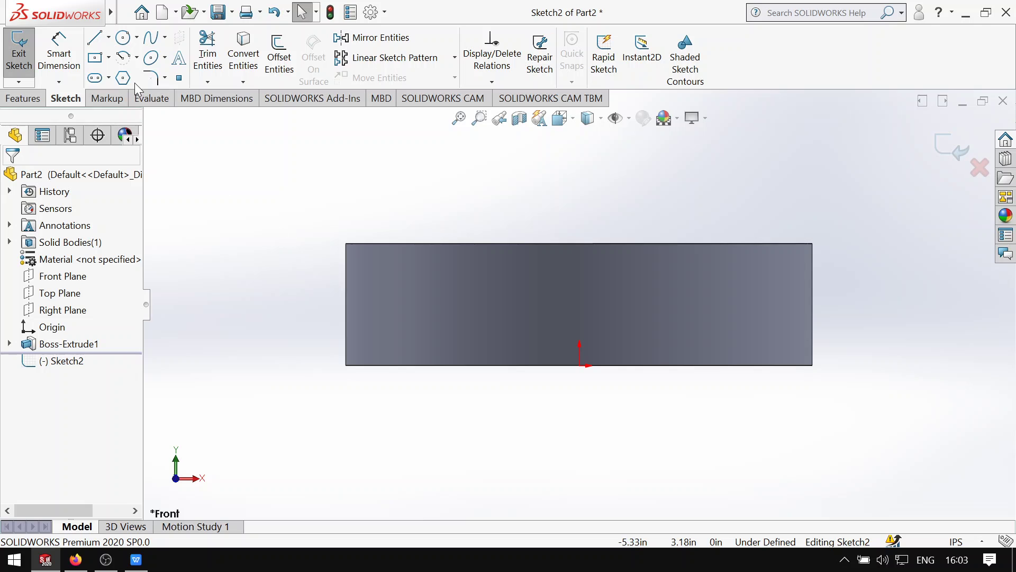
pyautogui.click(127, 12)
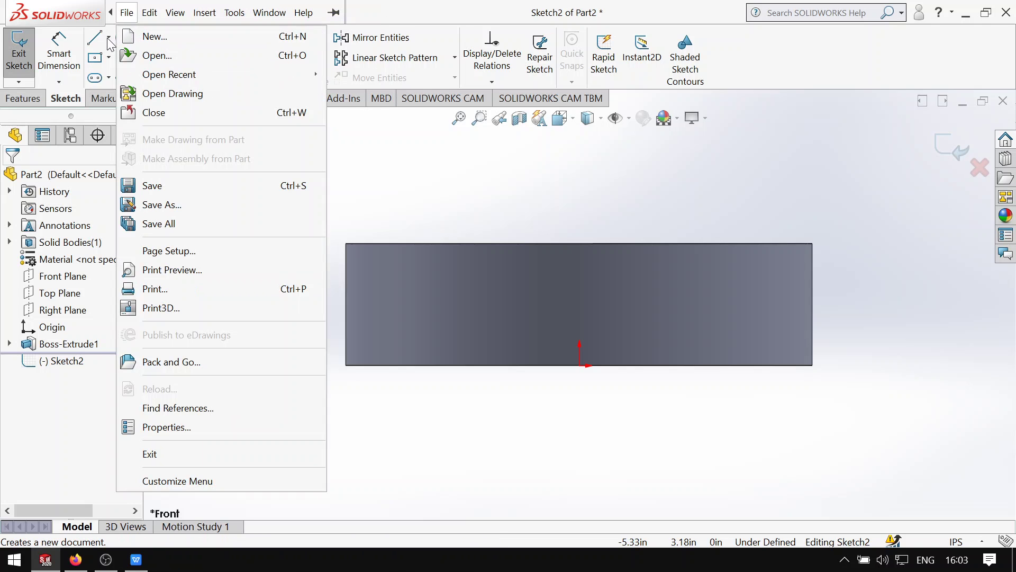
pyautogui.click(404, 203)
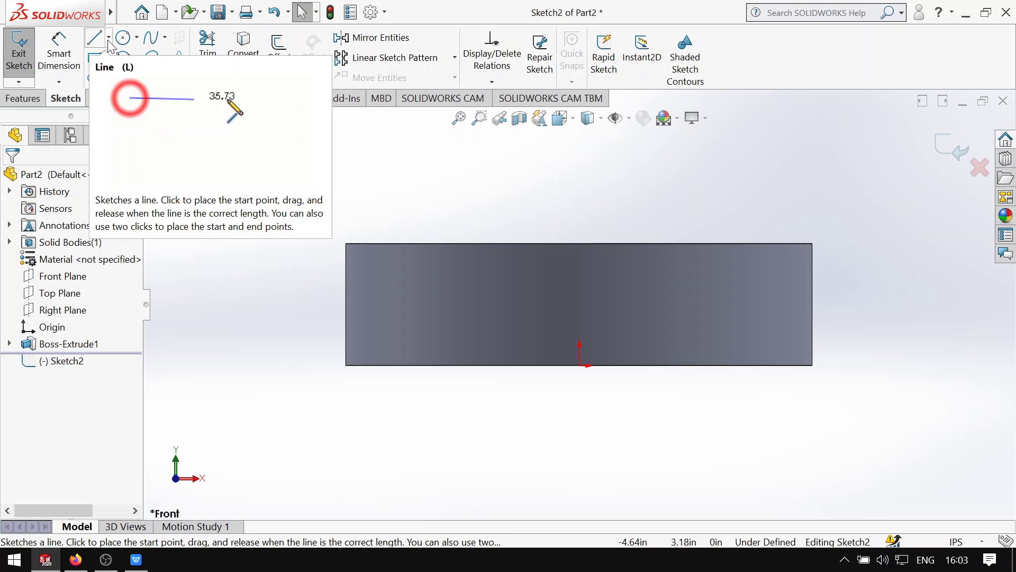
# - Draw a vertical centerline from the top edge's midpoint down to the origin
pyautogui.click(23, 99)
pyautogui.click(65, 99)
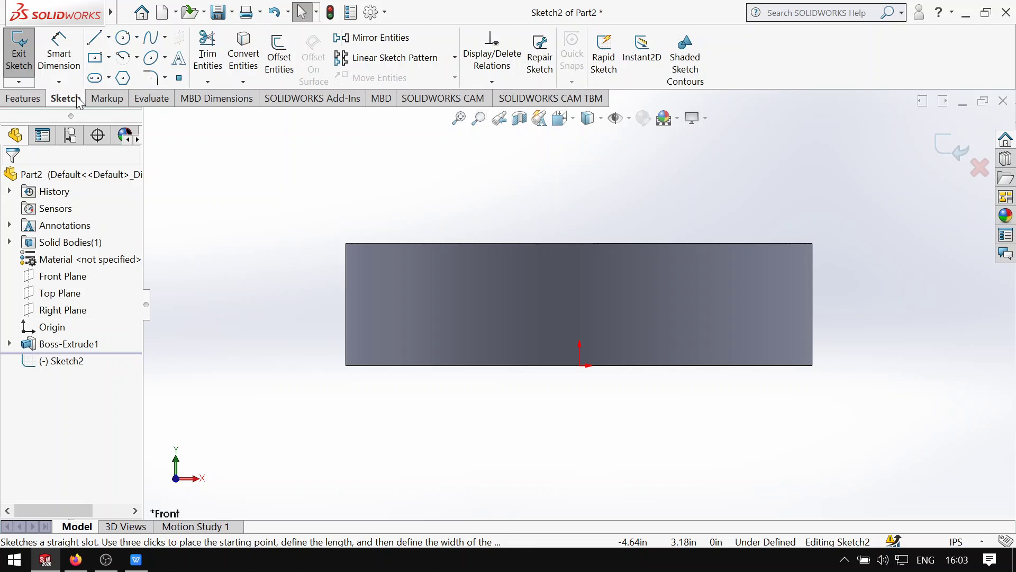
pyautogui.click(108, 38)
pyautogui.click(127, 78)
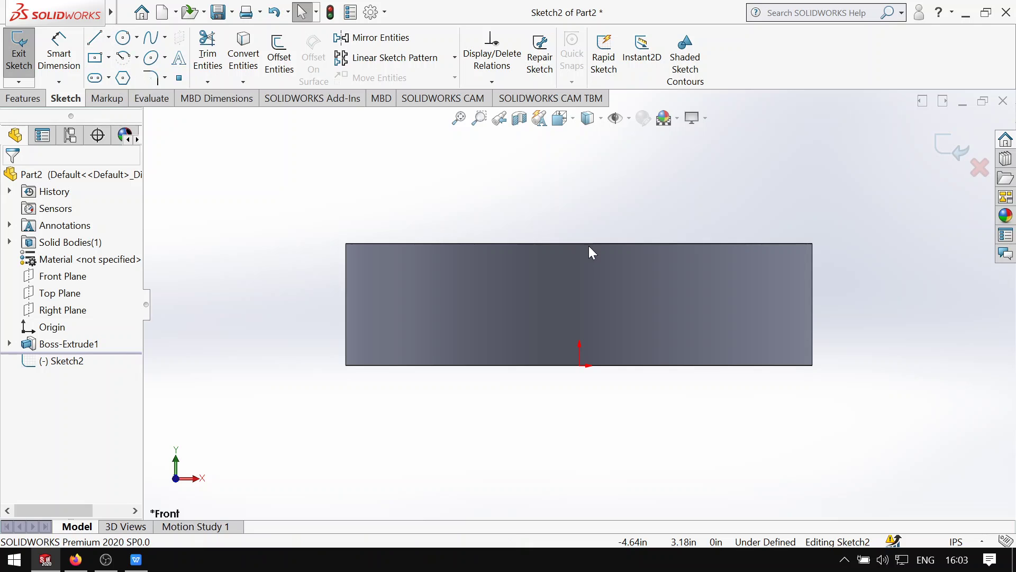
pyautogui.click(578, 243)
pyautogui.click(579, 365)
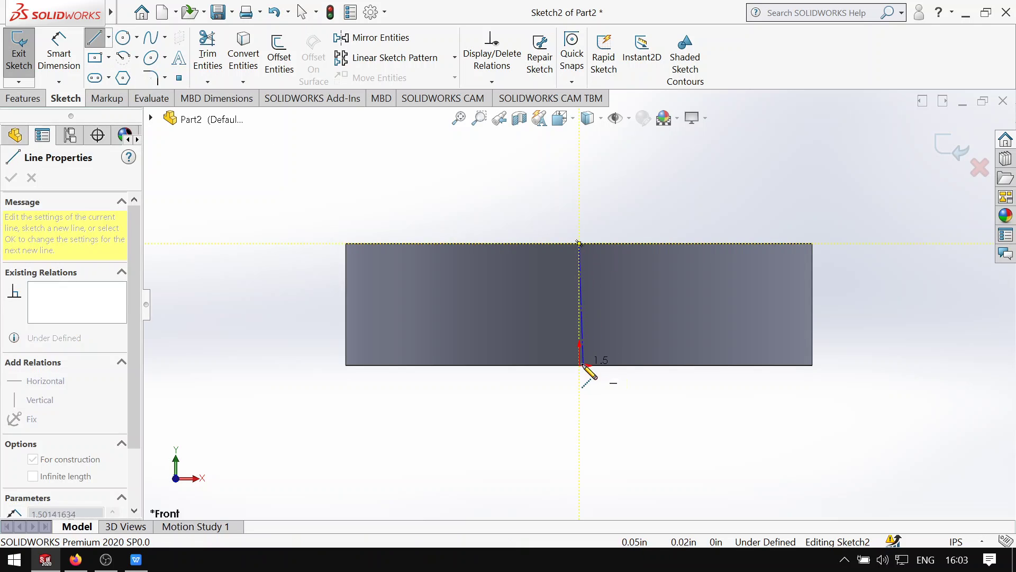
pyautogui.press('Escape')
pyautogui.press('Escape')
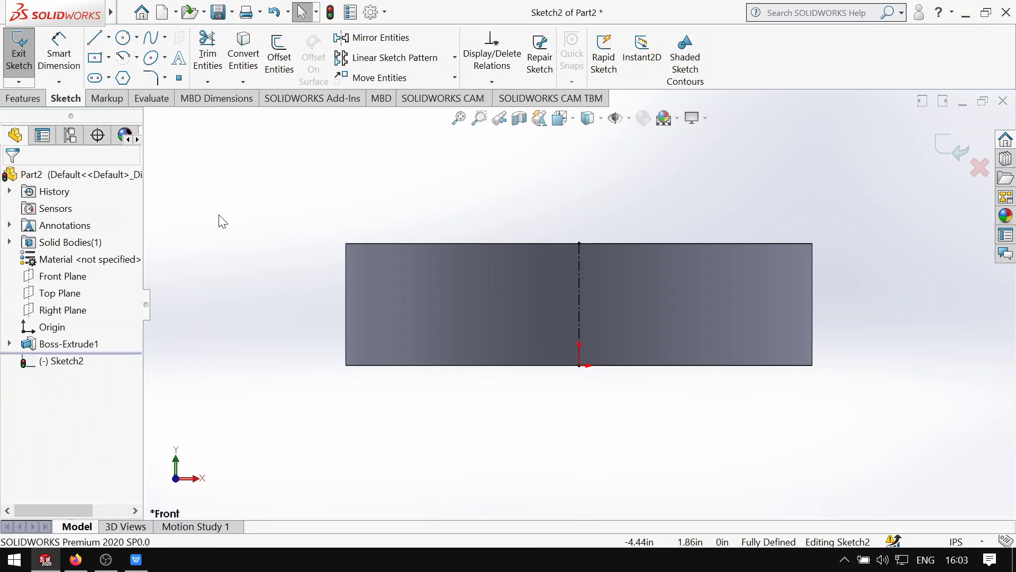
pyautogui.click(95, 38)
# - Review Section B-B of the ring drawing in the PDF, then return to SOLIDWORKS
pyautogui.click(136, 559)
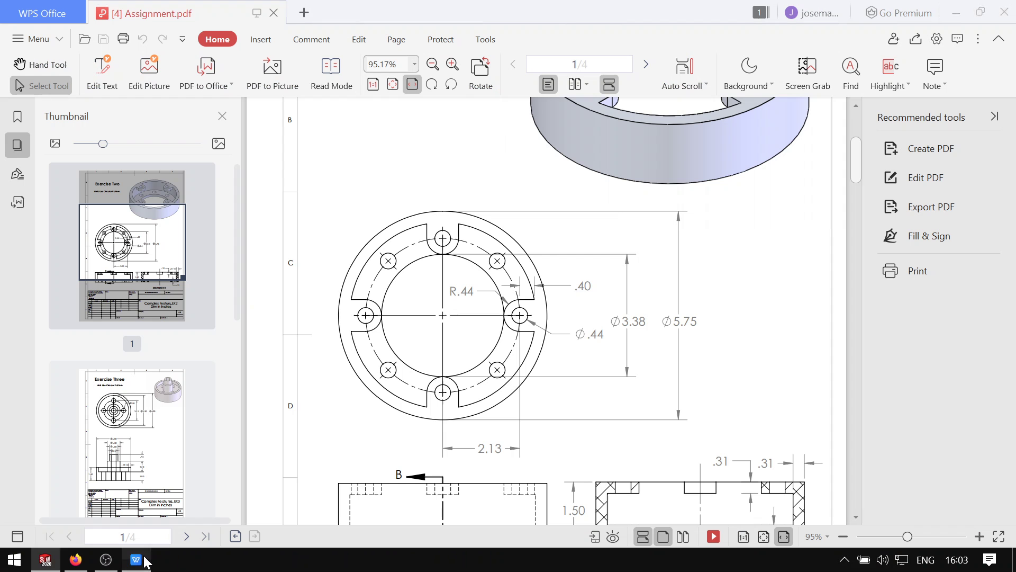
pyautogui.scroll(-5, 599, 339)
pyautogui.scroll(3, 600, 339)
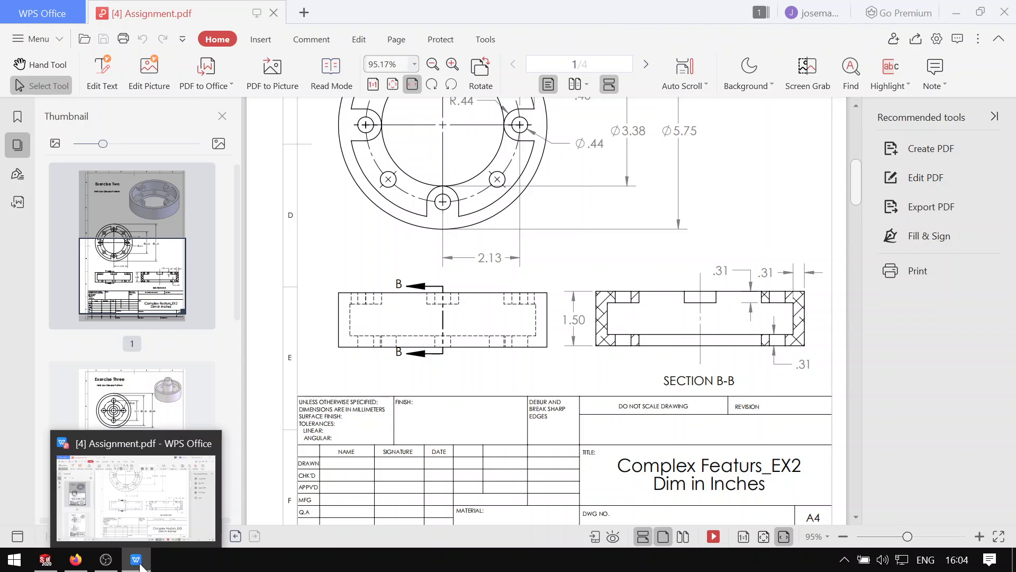
pyautogui.click(46, 559)
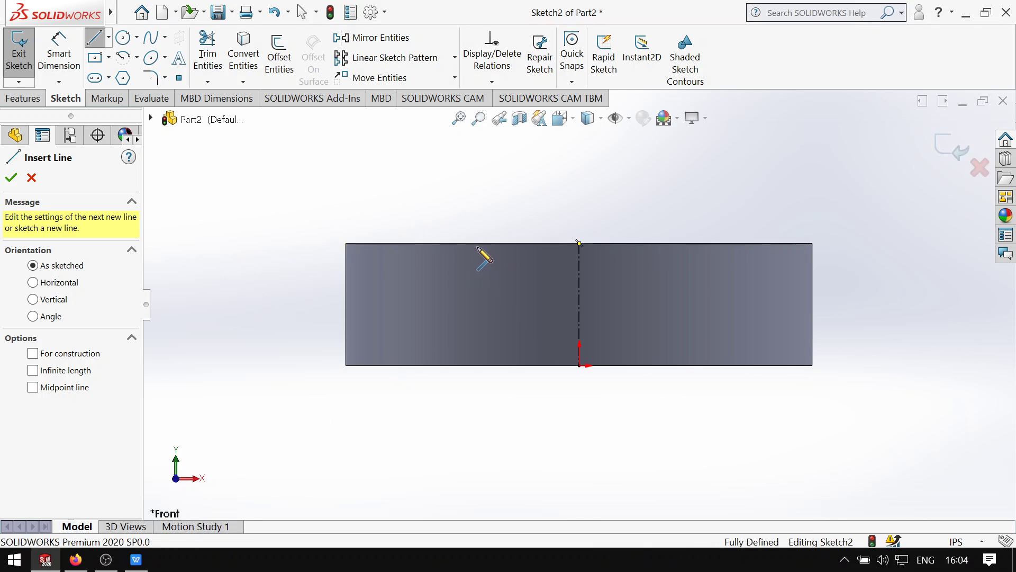
# - Draw a three-line rectangular profile left of the centerline, closing on the origin
pyautogui.click(579, 263)
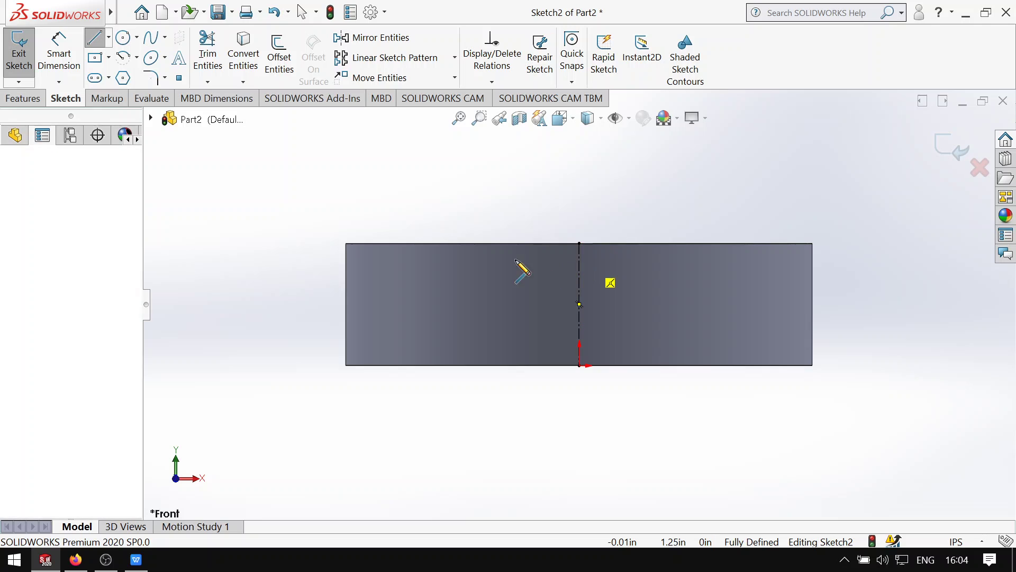
pyautogui.click(378, 263)
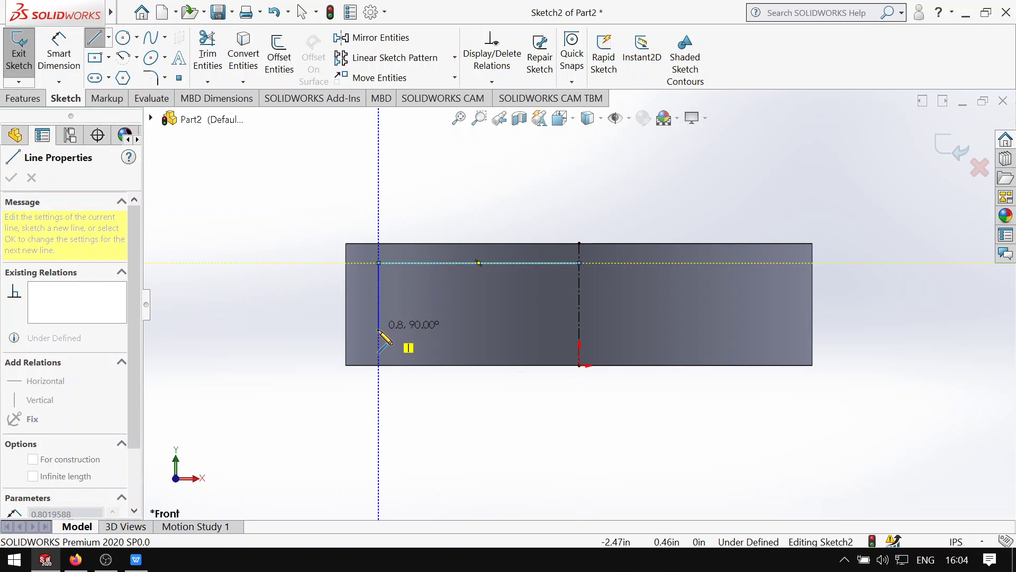
pyautogui.click(378, 337)
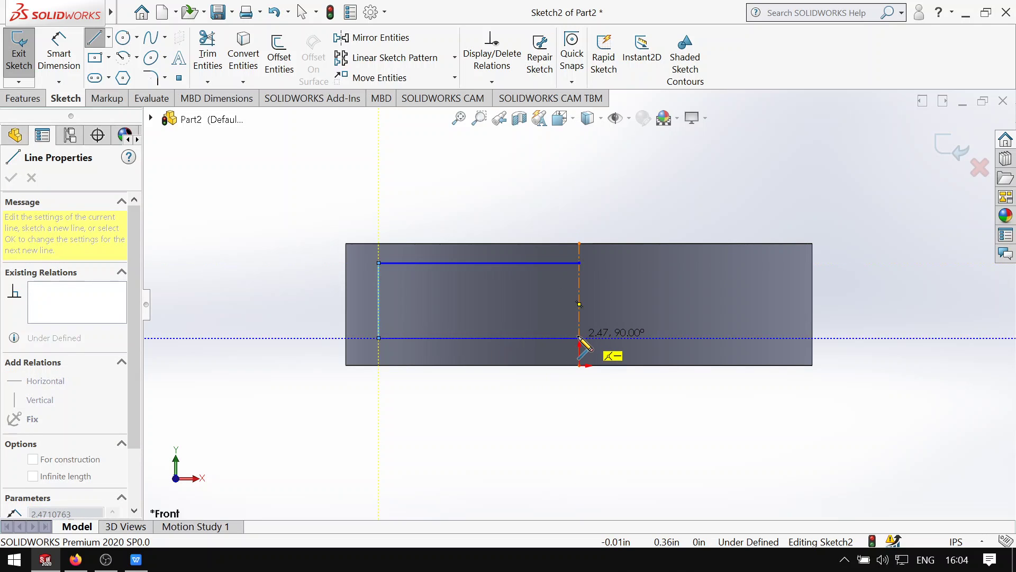
pyautogui.click(580, 338)
pyautogui.press('Escape')
pyautogui.press('Escape')
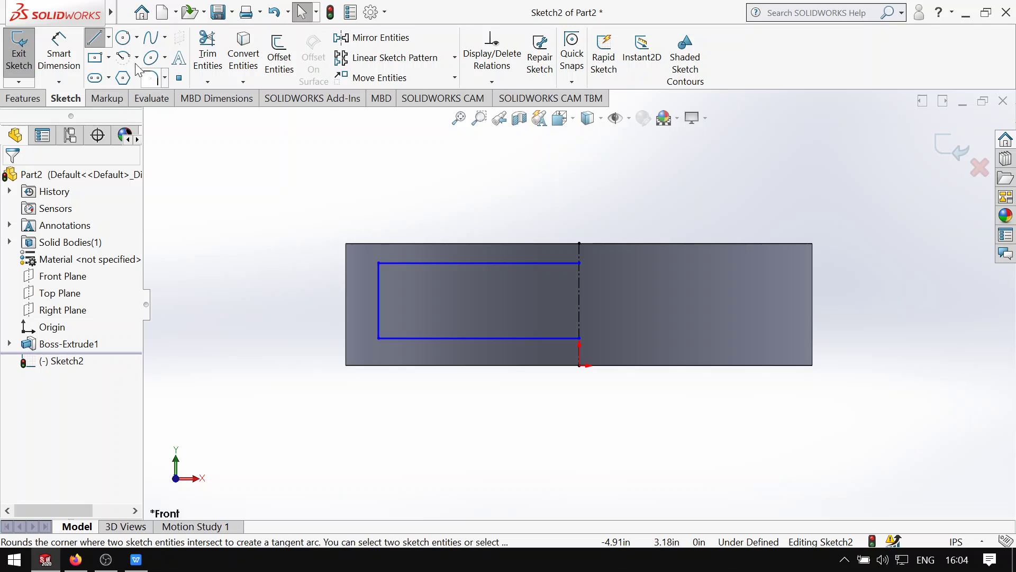
pyautogui.click(74, 53)
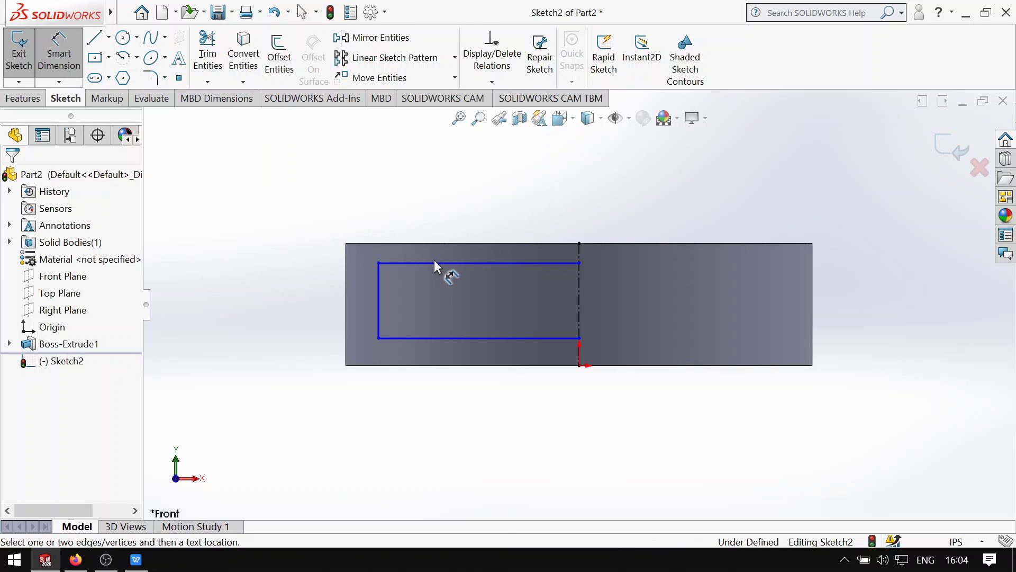
# - Set the rectangle's top and left sides 0.31 in from the part's edges
pyautogui.click(398, 243)
pyautogui.click(377, 263)
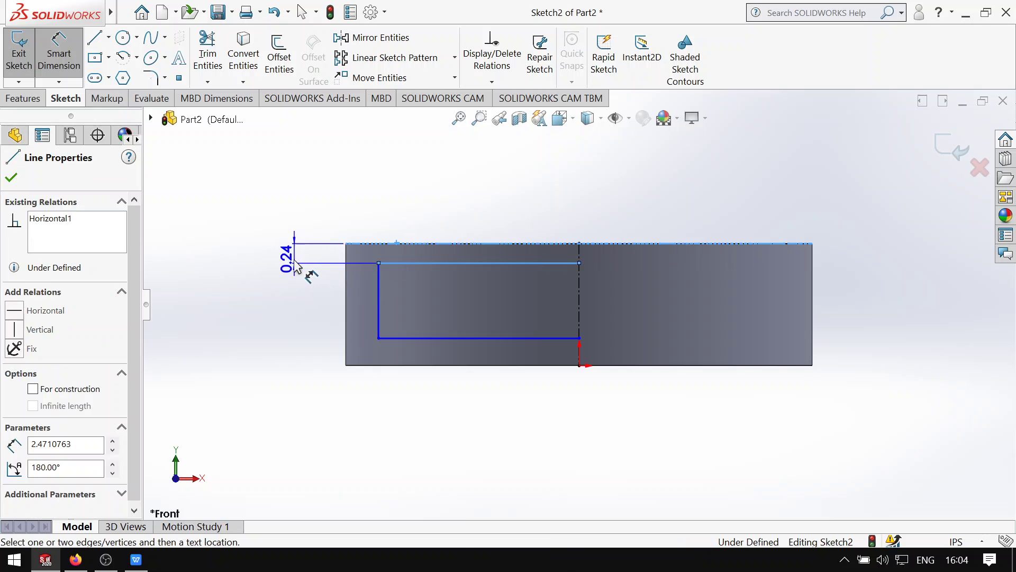
pyautogui.click(296, 266)
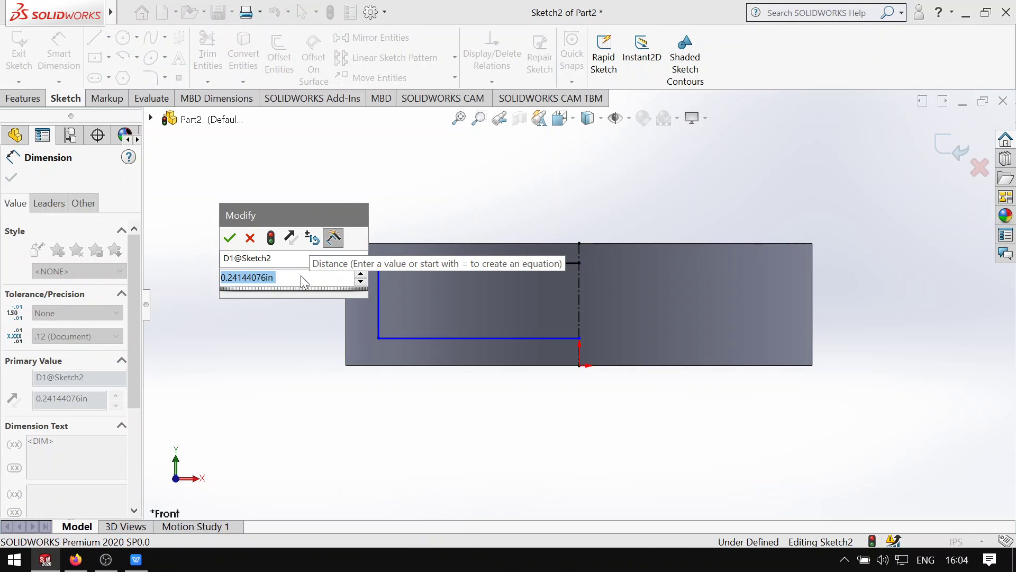
pyautogui.write('.31')
pyautogui.press('Return')
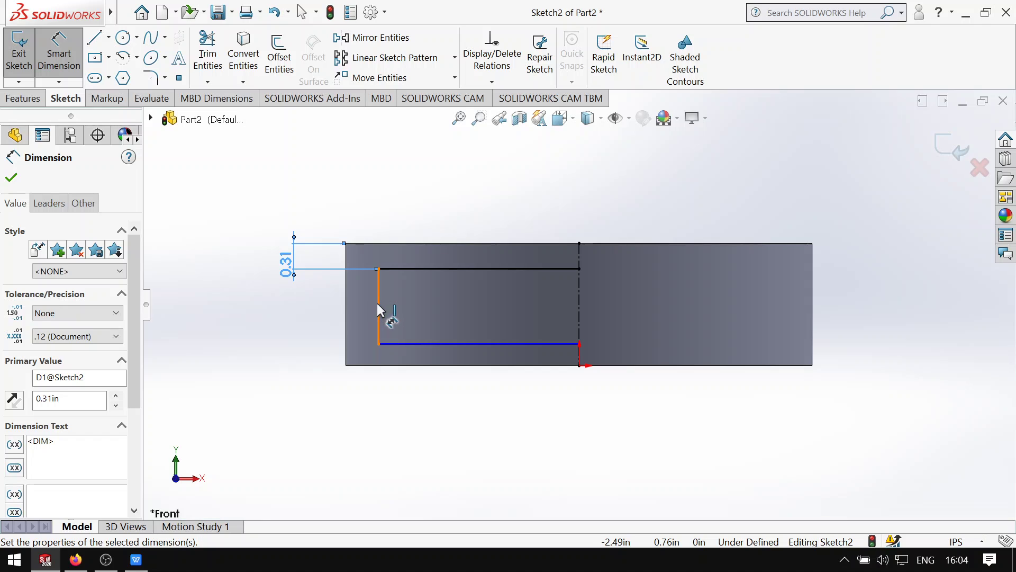
pyautogui.click(347, 303)
pyautogui.click(377, 281)
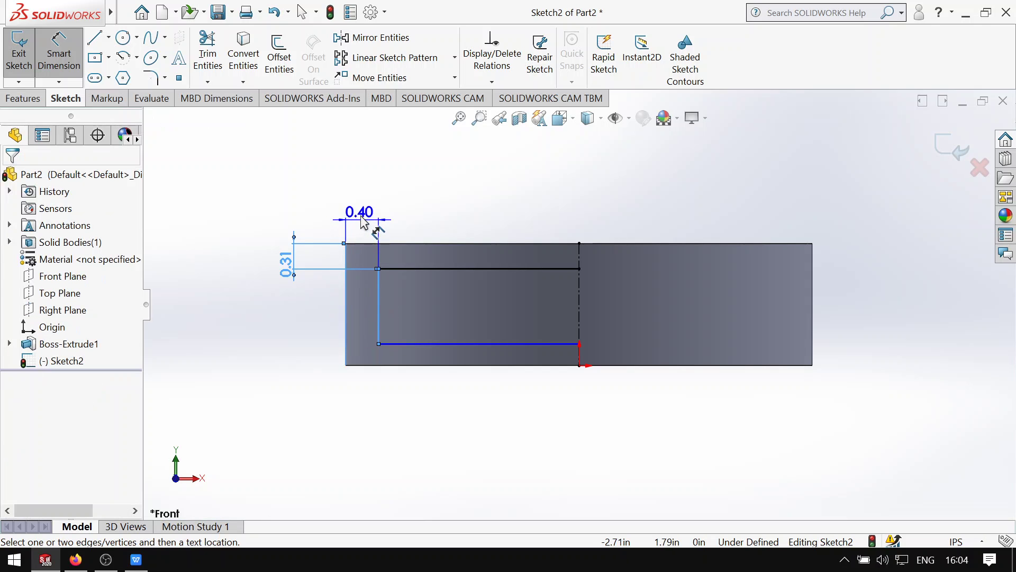
pyautogui.click(392, 233)
pyautogui.write('.31')
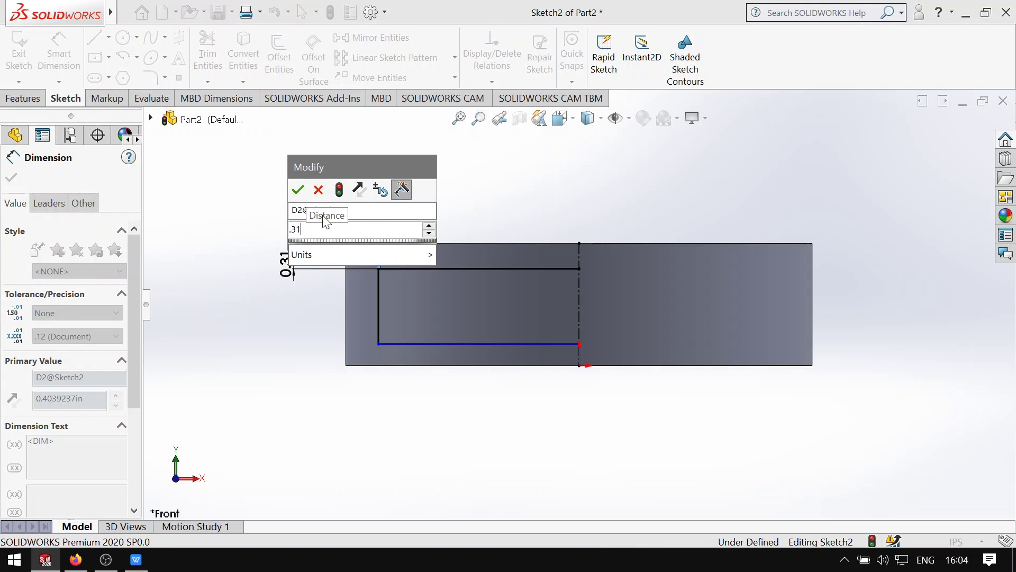
pyautogui.press('Return')
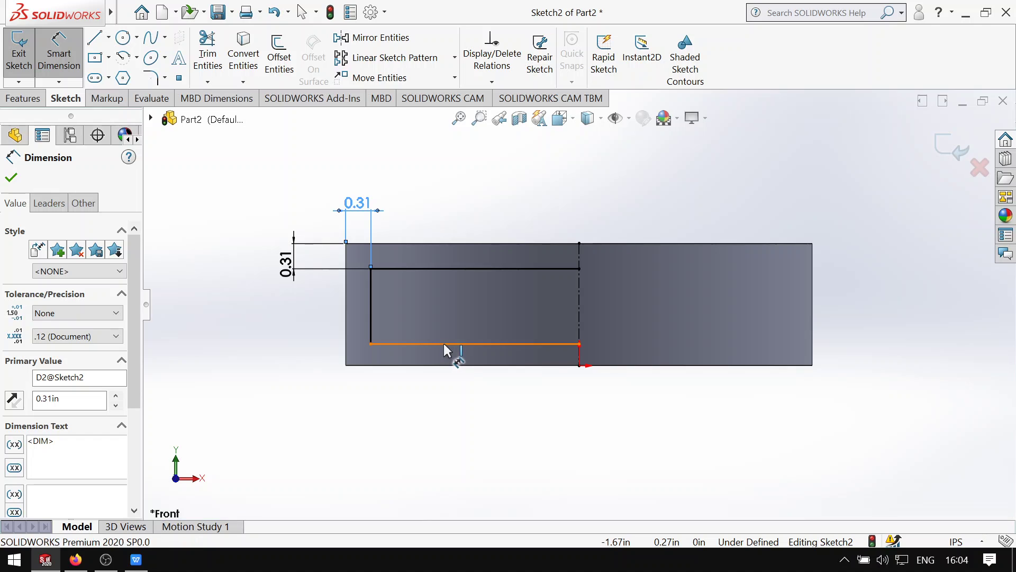
# - Set the rectangle's bottom side 0.31 in from the part's bottom edge
pyautogui.click(443, 344)
pyautogui.click(453, 365)
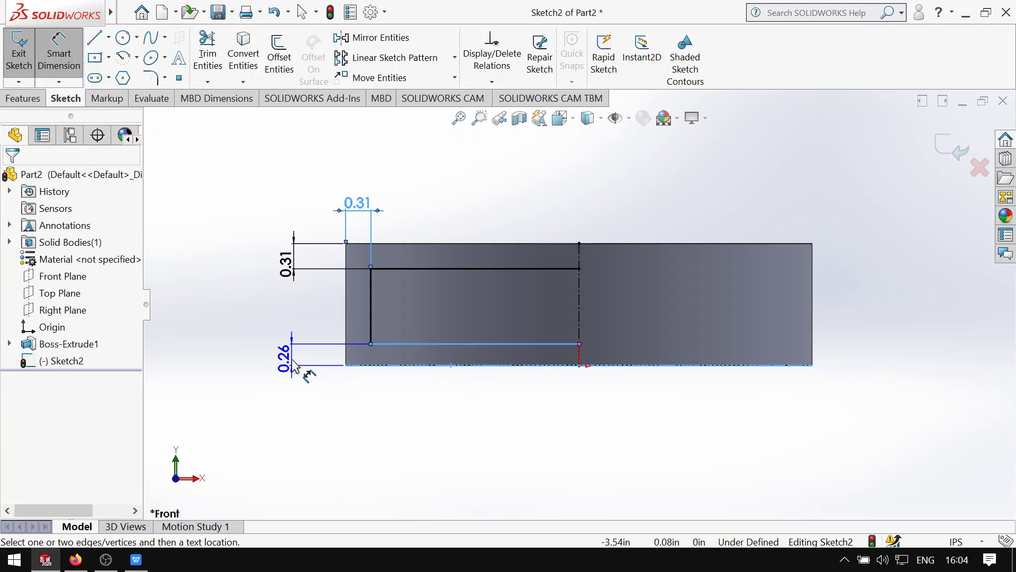
pyautogui.click(299, 373)
pyautogui.write('.31')
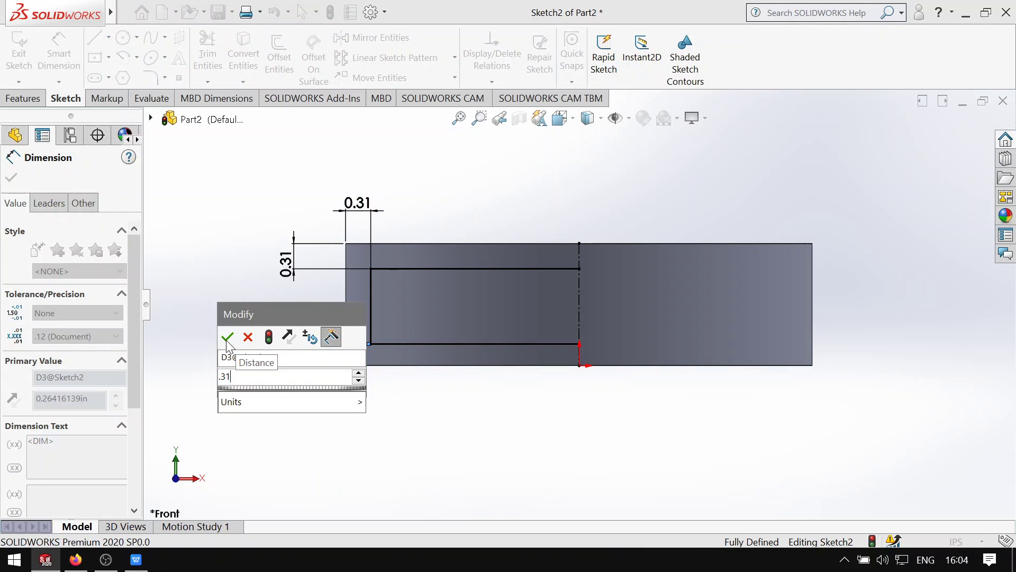
pyautogui.click(228, 339)
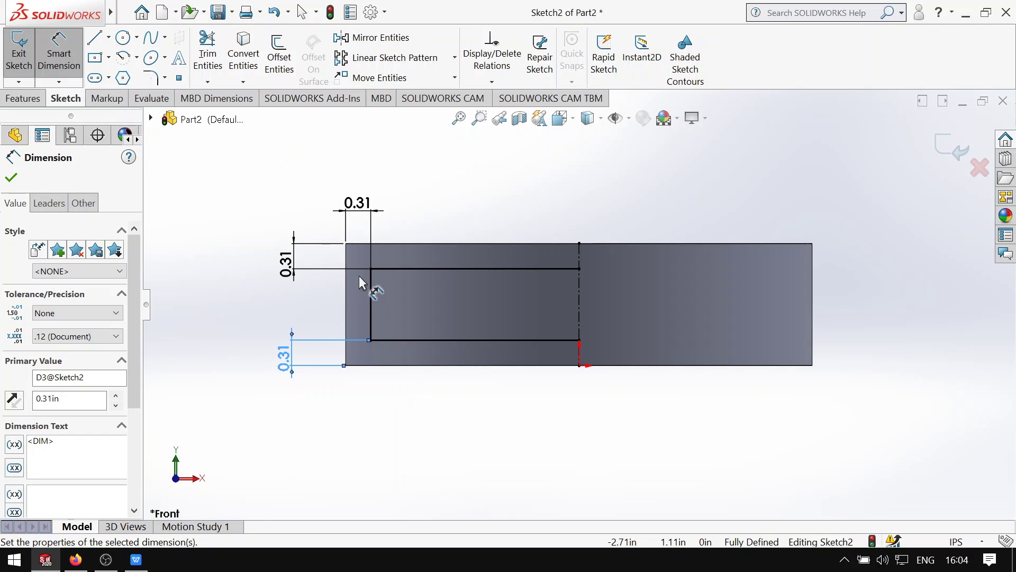
pyautogui.click(35, 100)
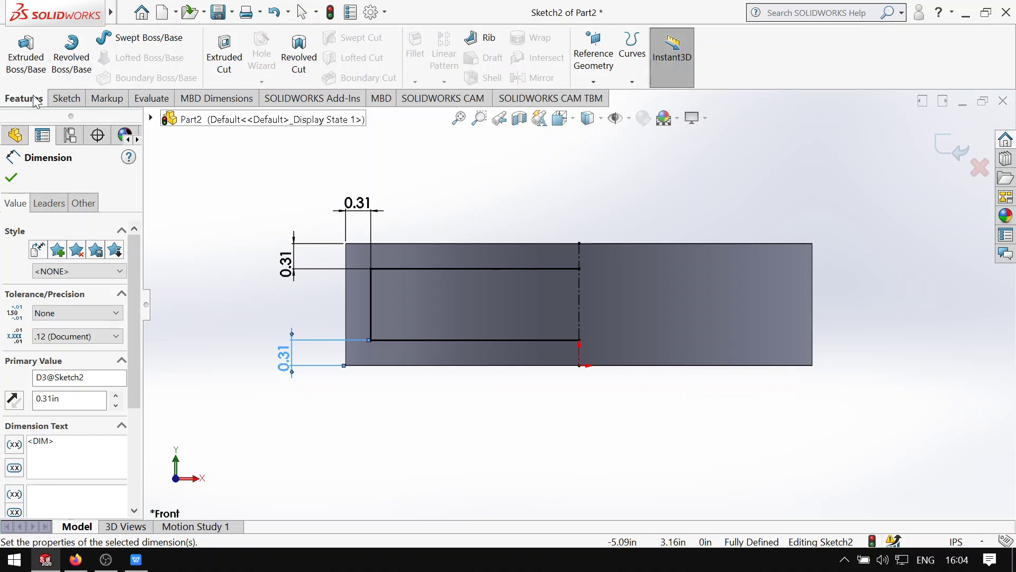
pyautogui.click(66, 99)
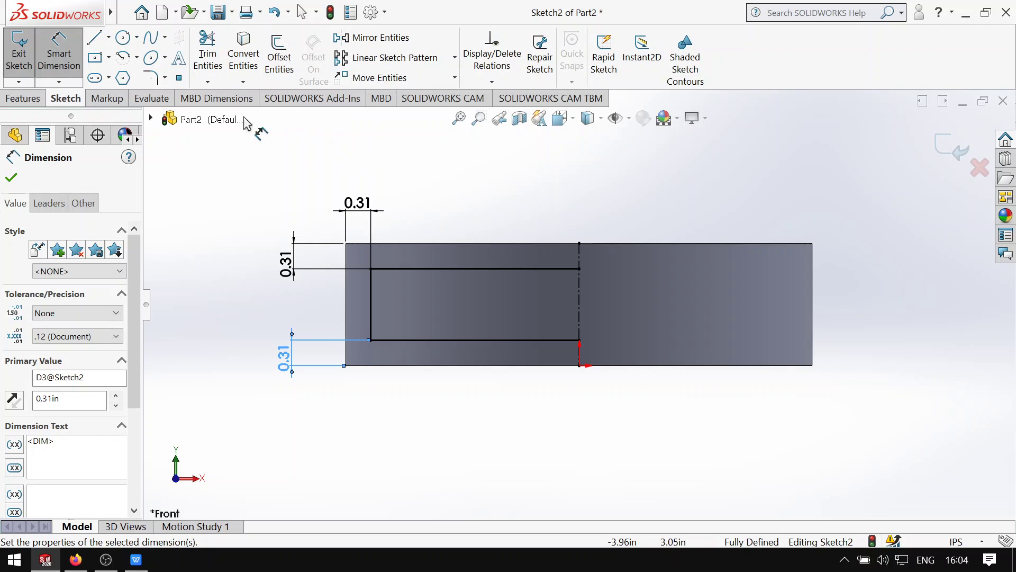
# - Draw a vertical line from the top line's centerline end down to the origin, closing the rectangle
pyautogui.click(95, 37)
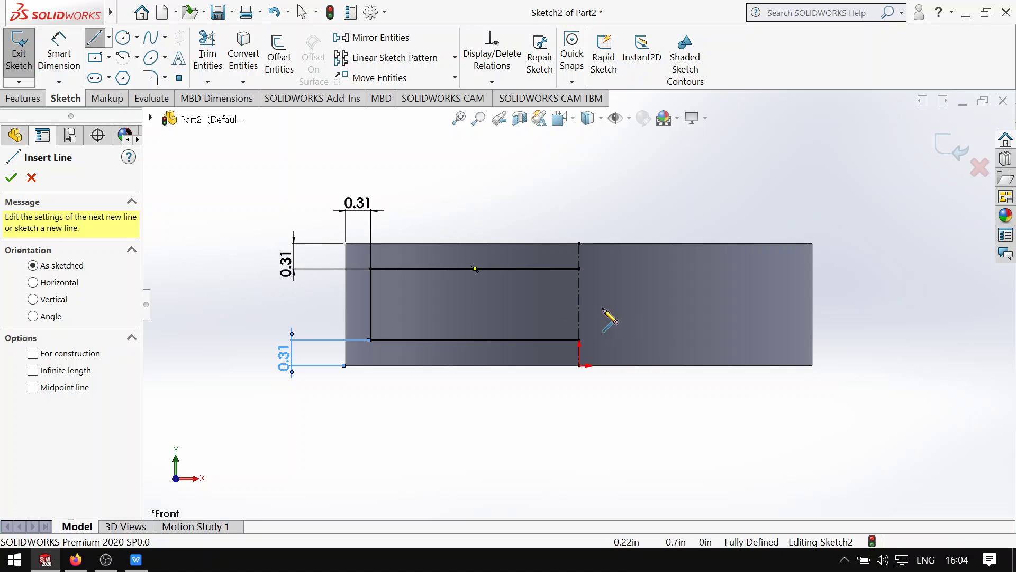
pyautogui.click(579, 268)
pyautogui.click(578, 339)
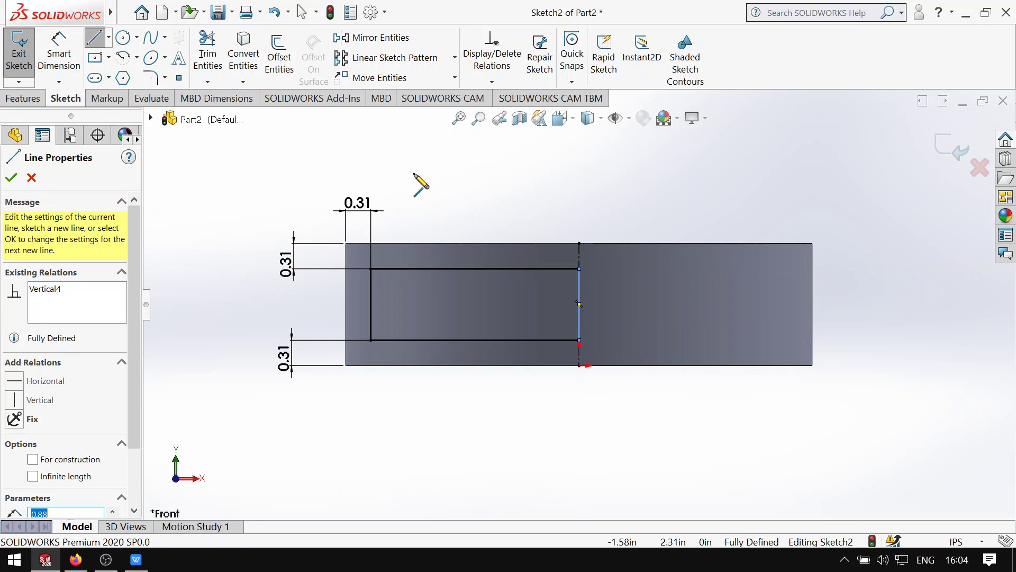
pyautogui.press('Escape')
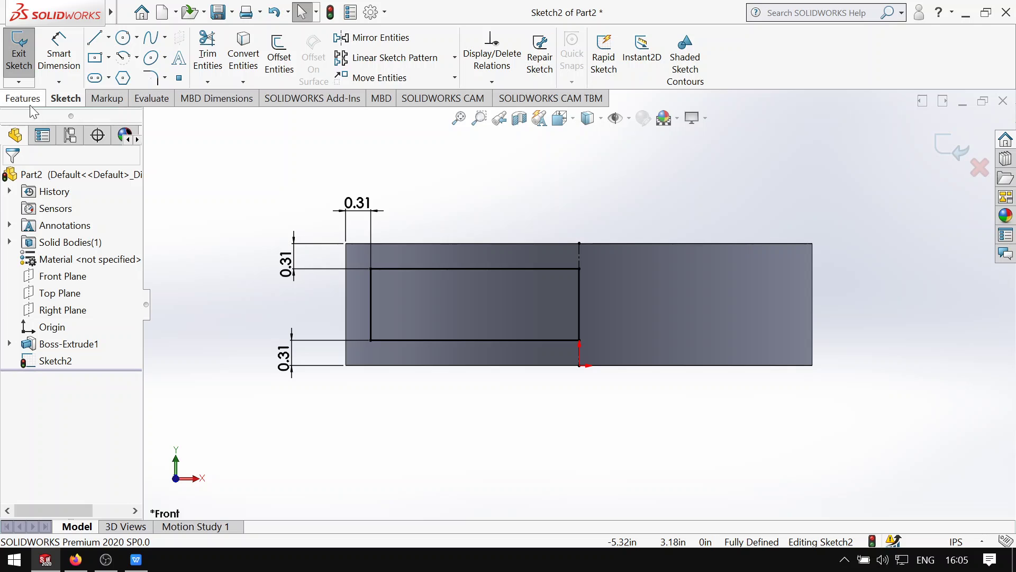
# - Revolve-cut the sketch 360° about the centerline, then orbit to inspect the ring's bore
pyautogui.click(26, 101)
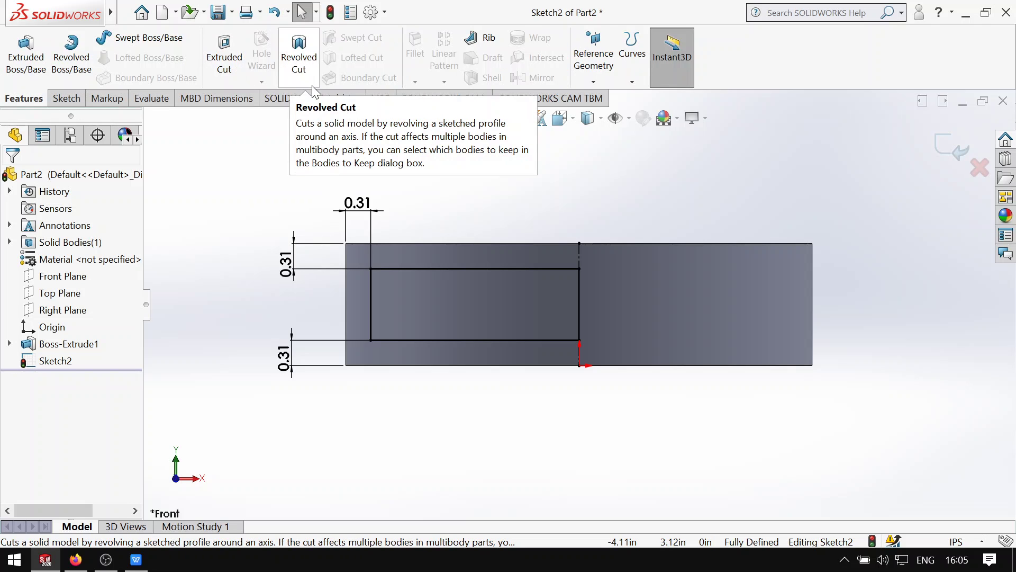
pyautogui.click(299, 58)
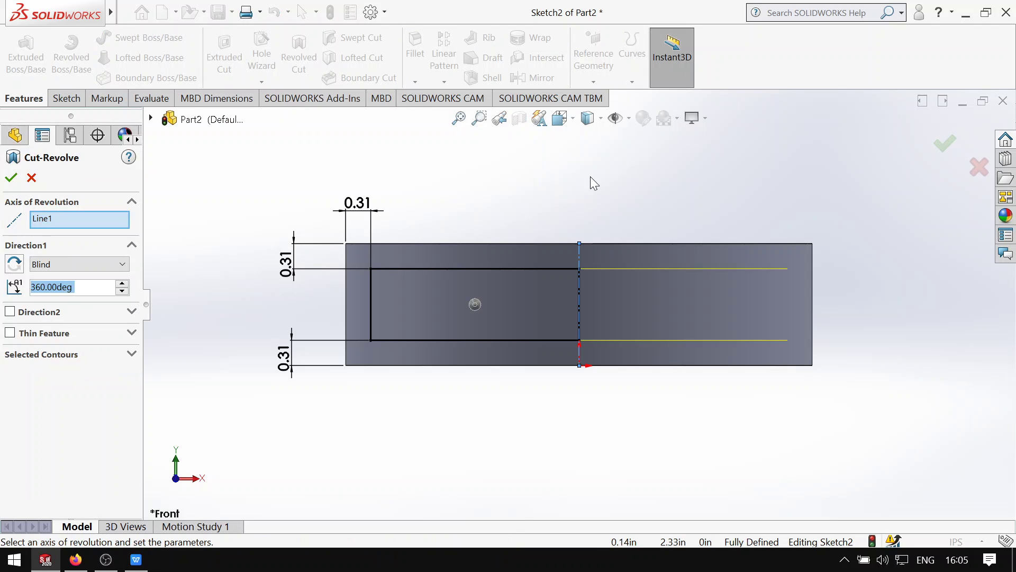
pyautogui.click(11, 178)
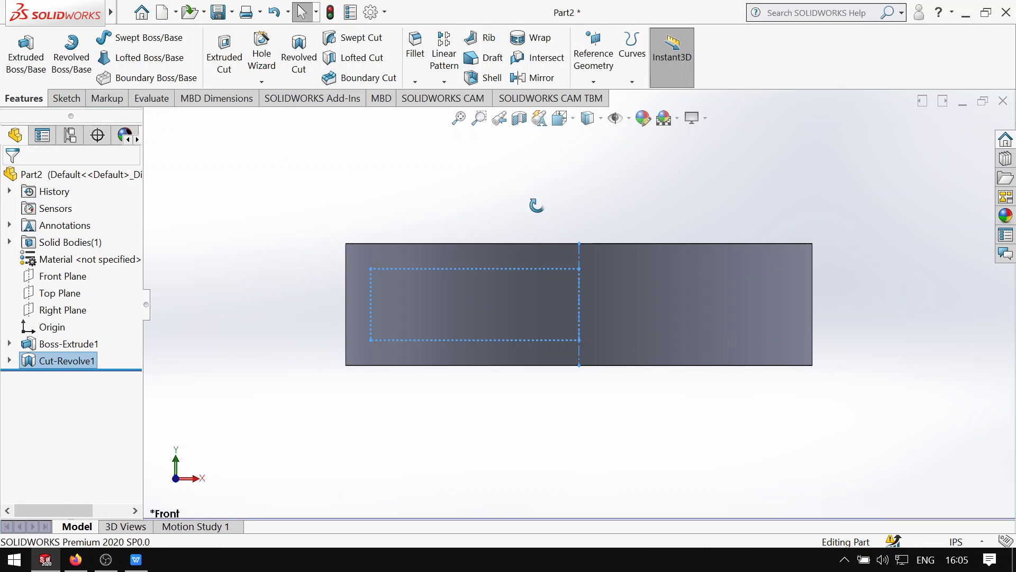
pyautogui.moveTo(536, 205); pyautogui.dragTo(564, 243, button='middle')
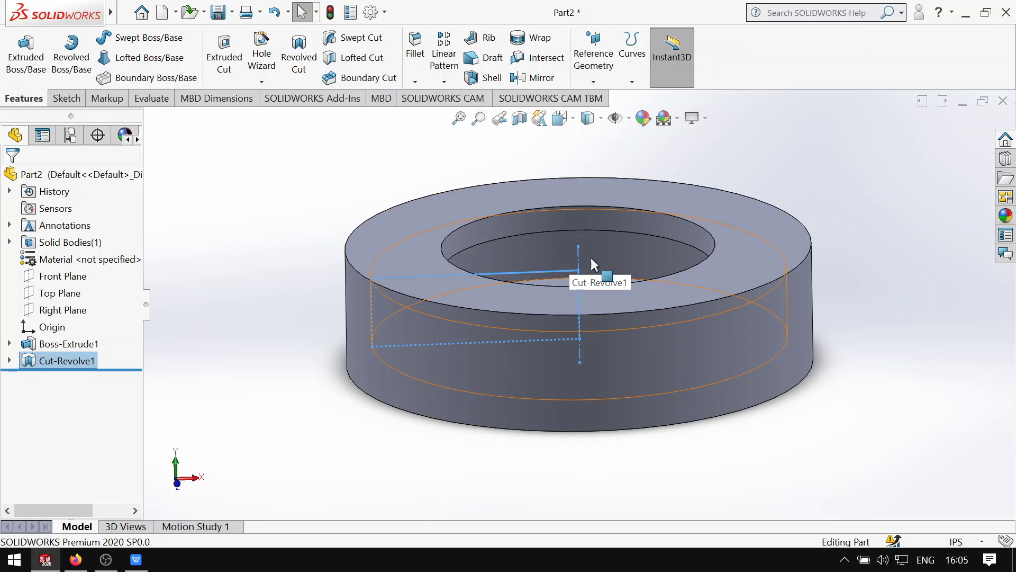
pyautogui.moveTo(710, 151); pyautogui.dragTo(715, 174, button='middle')
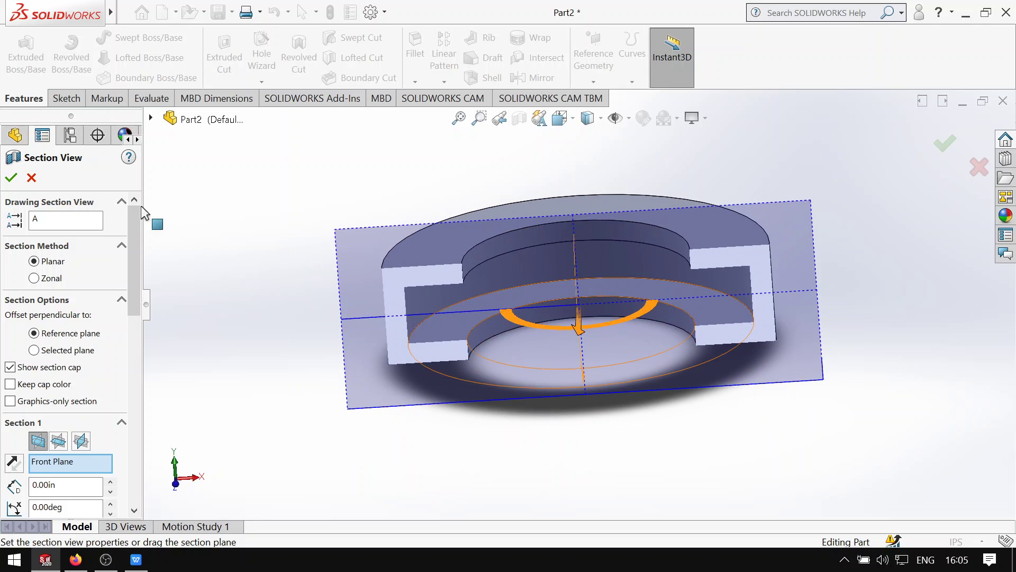
# - Close the section view and compare the full ring against the assignment drawing
pyautogui.click(31, 177)
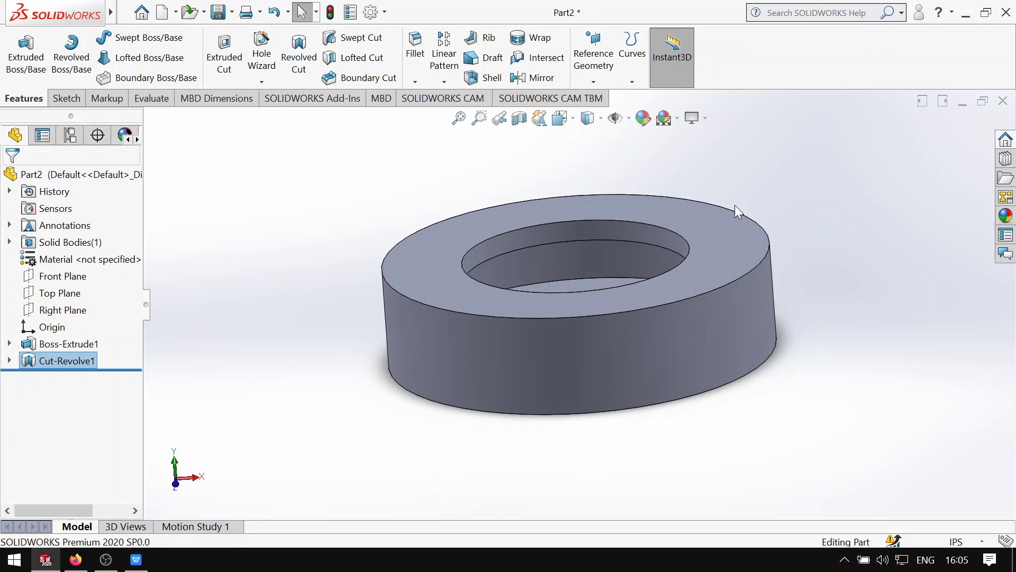
pyautogui.moveTo(788, 177); pyautogui.dragTo(800, 192, button='middle')
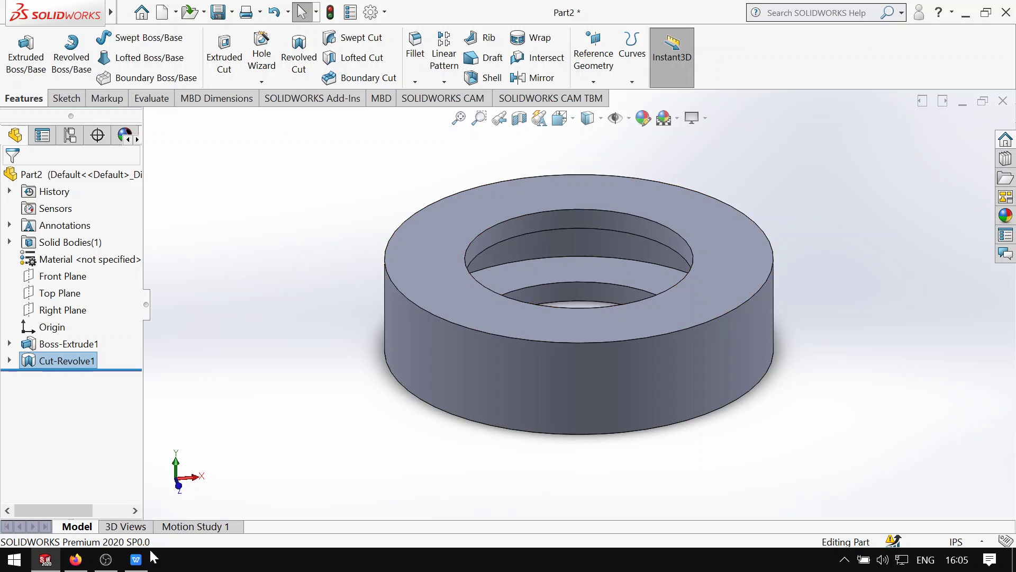
pyautogui.click(136, 560)
pyautogui.scroll(1, 370, 413)
pyautogui.scroll(2, 410, 384)
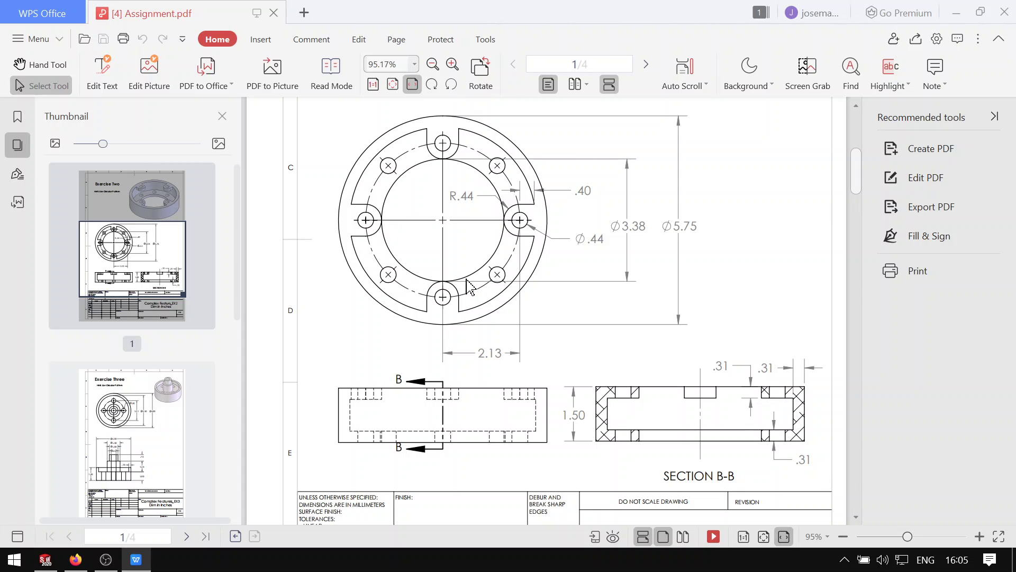
pyautogui.click(136, 560)
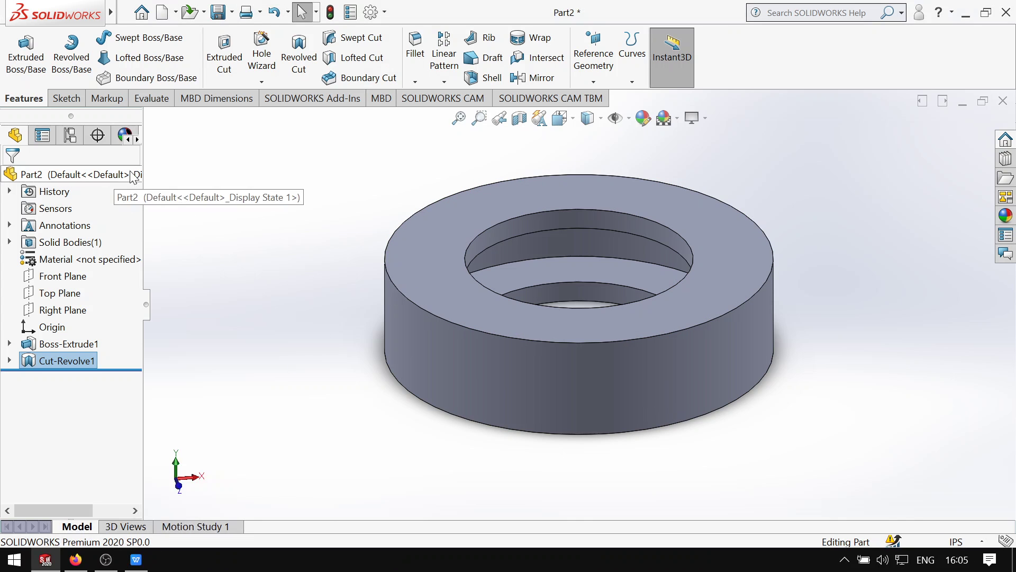
pyautogui.click(60, 292)
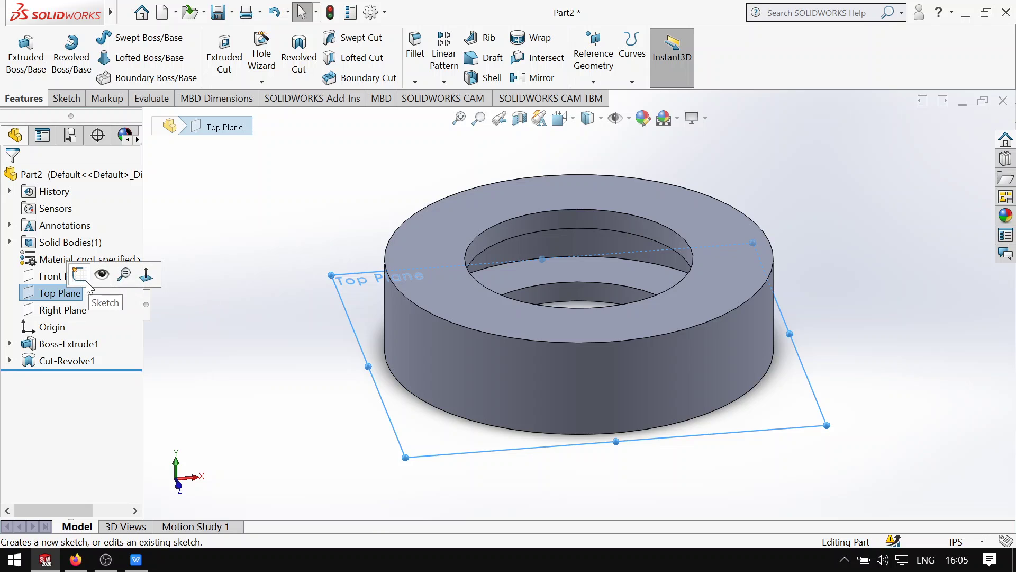
# - Start a new sketch on the Top Plane, viewed normal to it
pyautogui.click(142, 275)
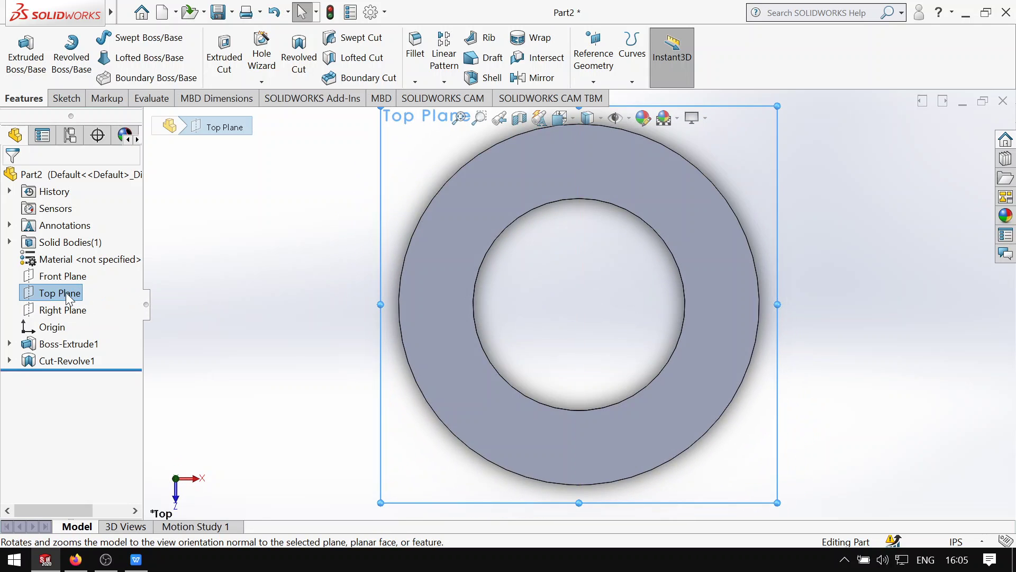
pyautogui.rightClick(66, 292)
pyautogui.click(80, 275)
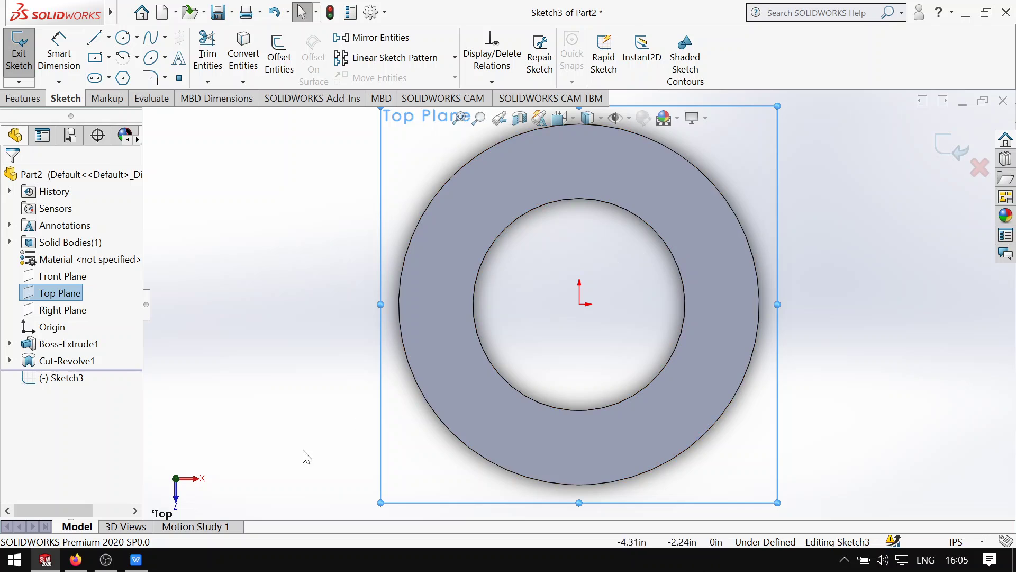
# - Review the assignment drawing twice before returning to the new sketch
pyautogui.click(137, 559)
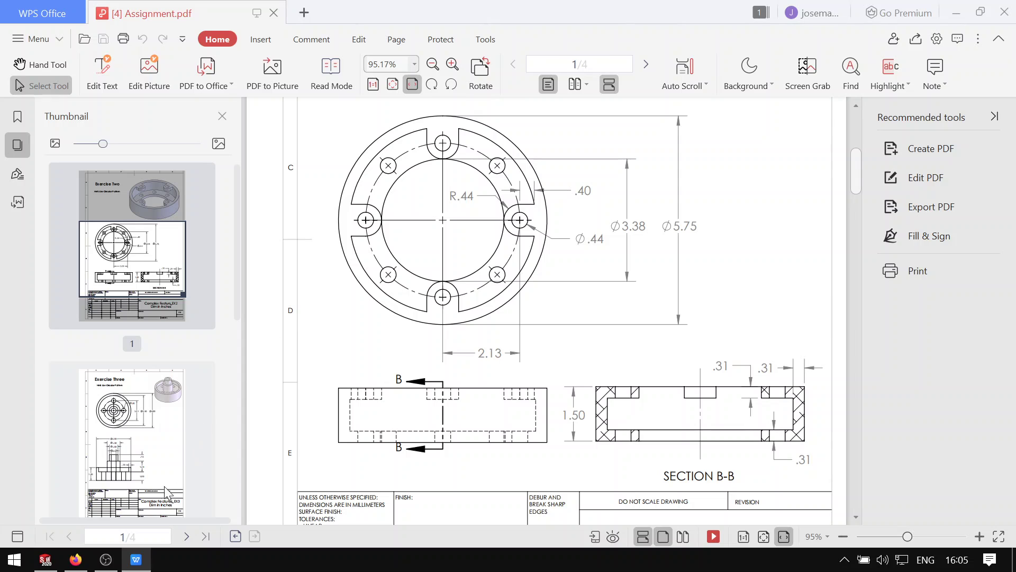
pyautogui.click(145, 563)
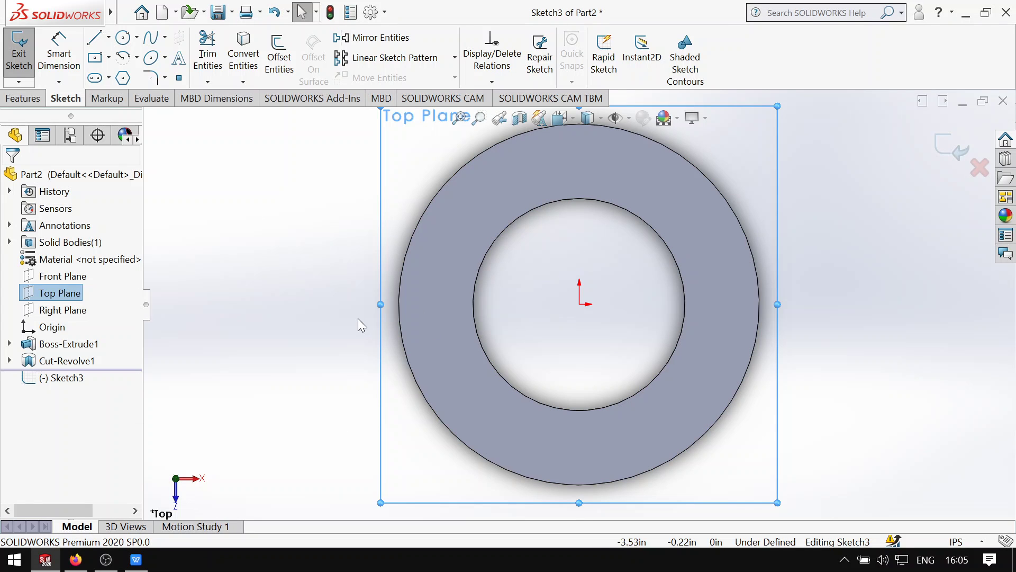
pyautogui.click(137, 559)
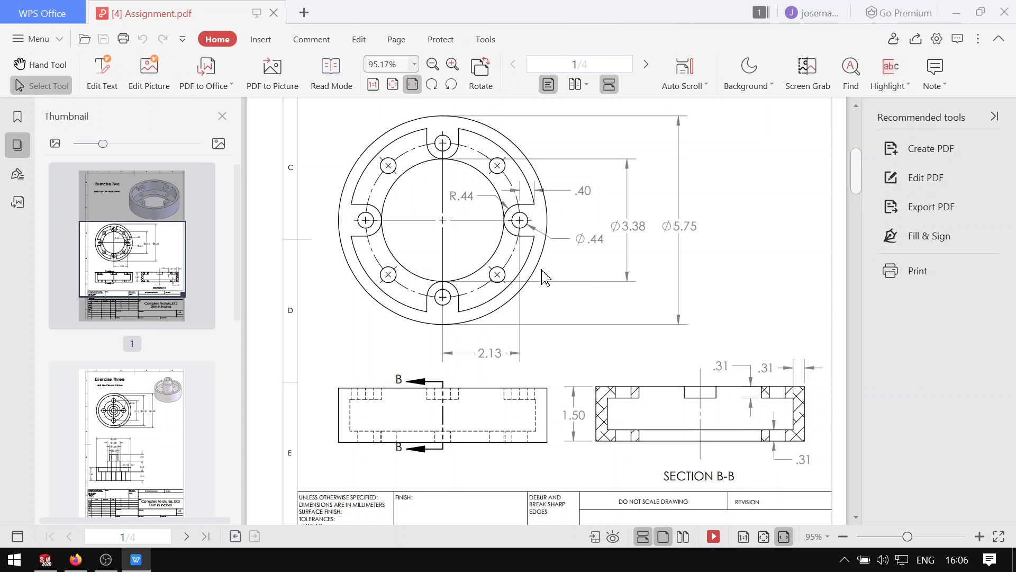
pyautogui.click(136, 559)
# - Draw a circle centred on the ring's origin
pyautogui.click(122, 37)
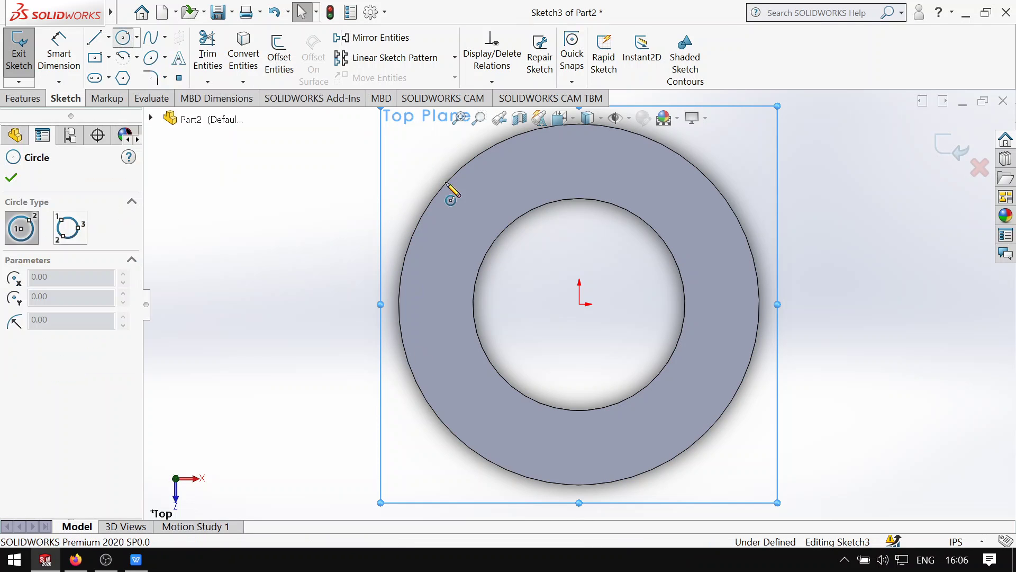
pyautogui.click(580, 304)
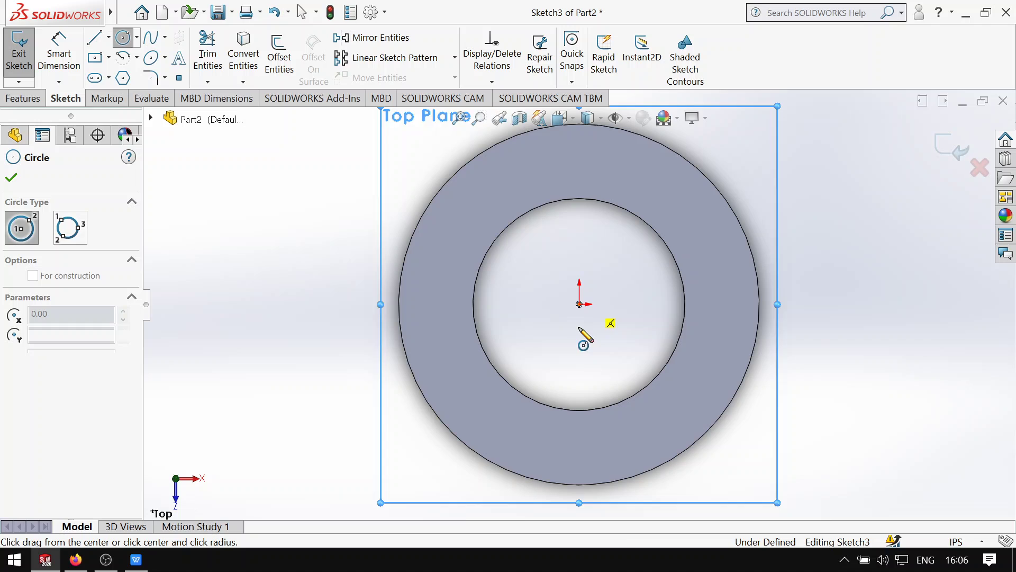
pyautogui.click(597, 361)
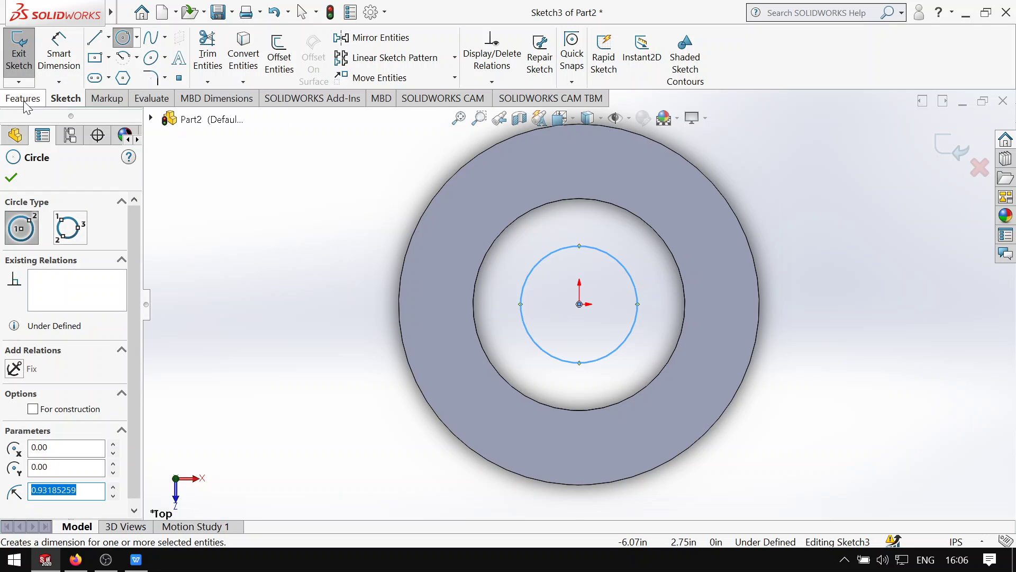
pyautogui.click(11, 178)
# - Dimension the circle 0.31 in from the ring's outer edge
pyautogui.click(59, 53)
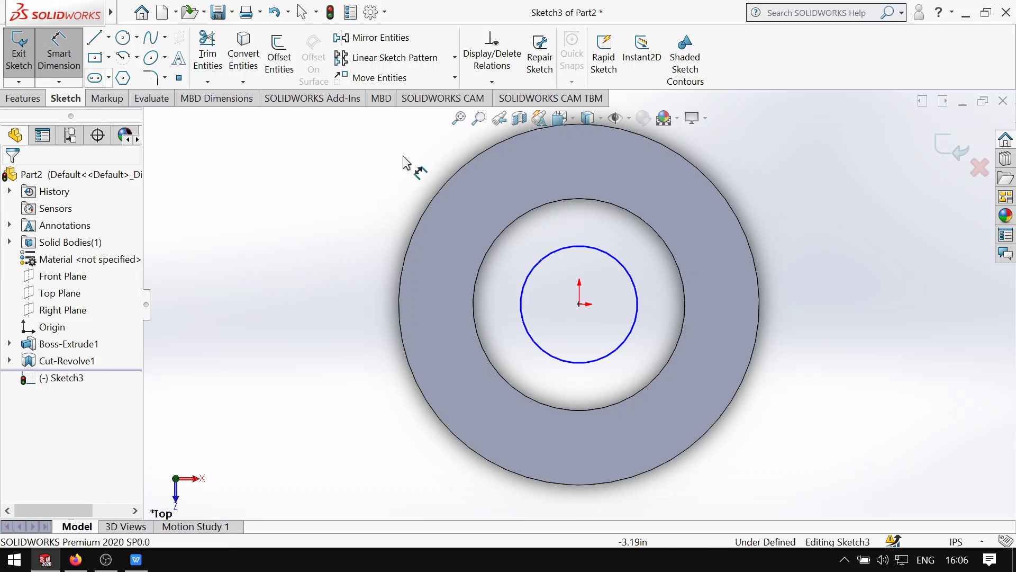
pyautogui.click(638, 304)
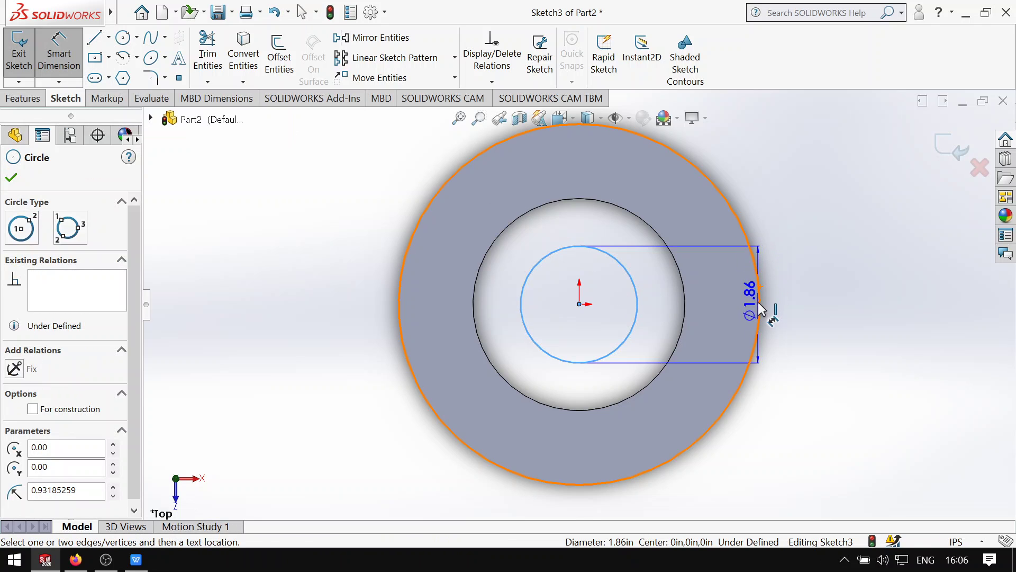
pyautogui.click(762, 310)
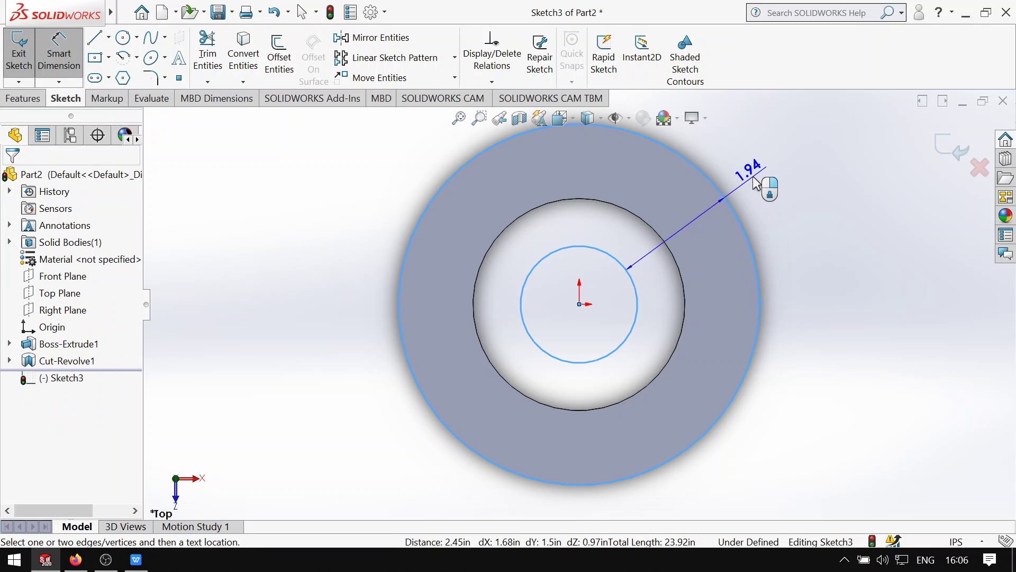
pyautogui.click(802, 225)
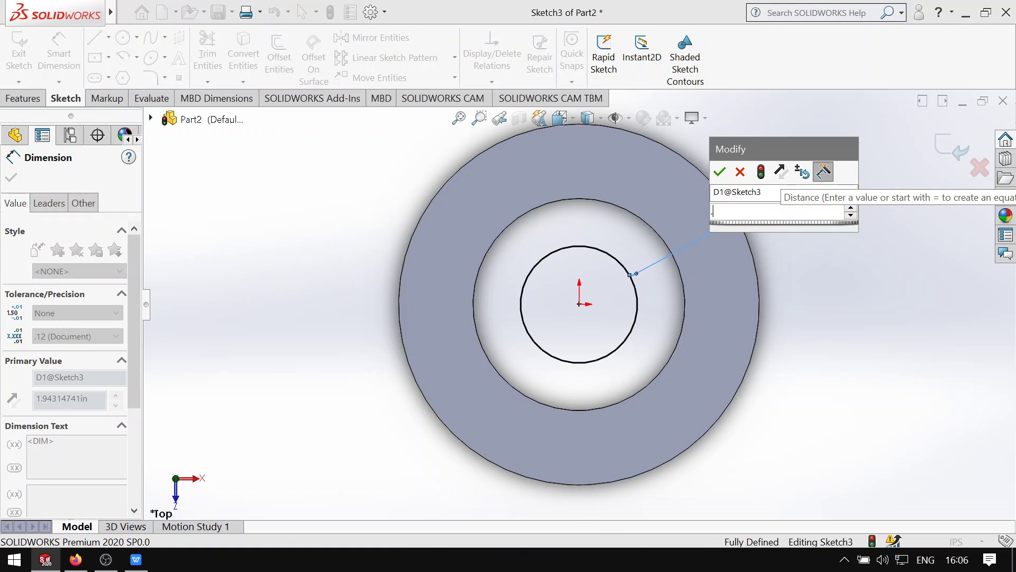
pyautogui.write('0.31')
pyautogui.press('Return')
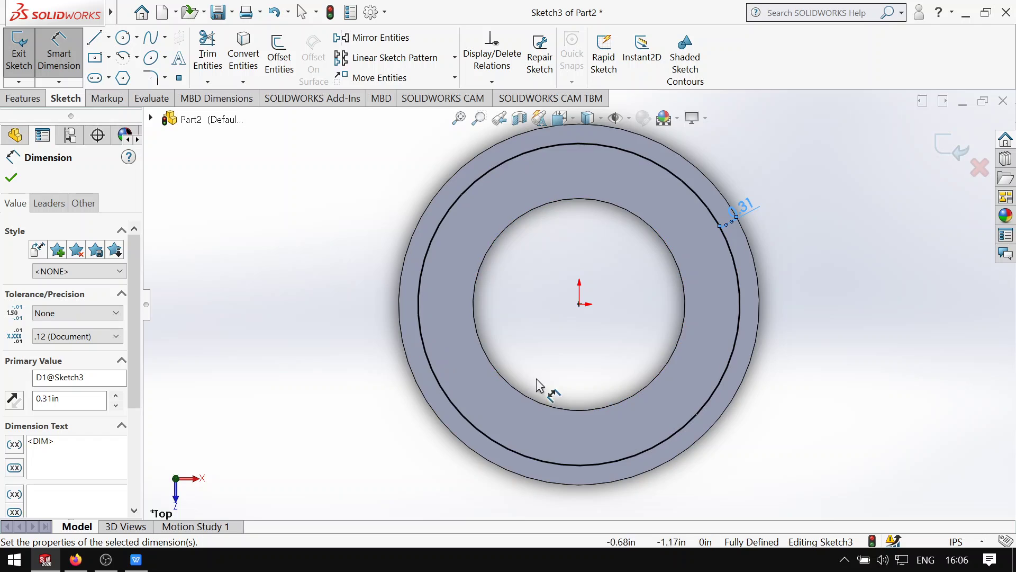
pyautogui.click(12, 180)
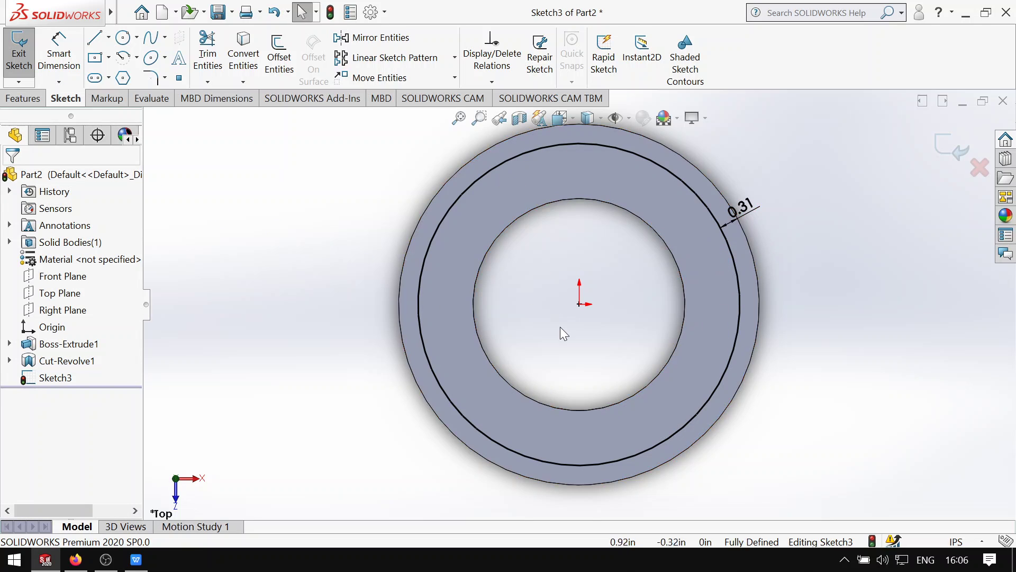
pyautogui.click(133, 561)
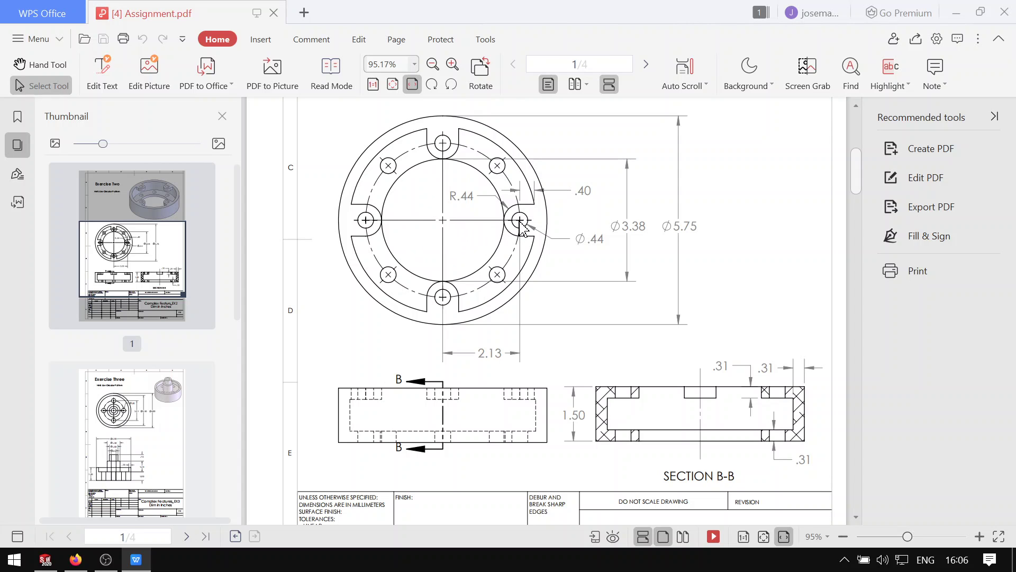
pyautogui.click(136, 560)
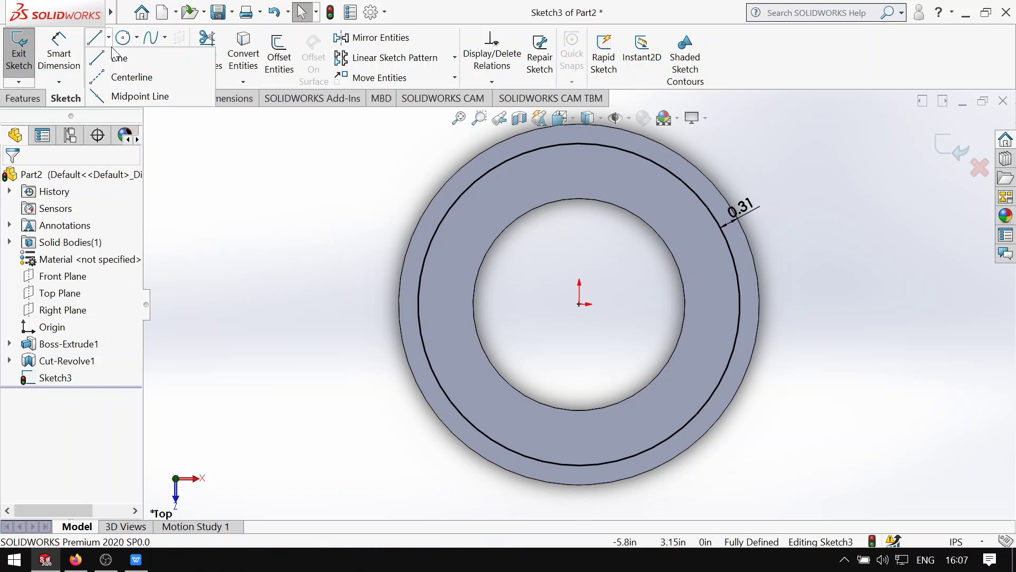
# - Draw a horizontal construction line across the ring's full diameter through the origin
pyautogui.press('l')
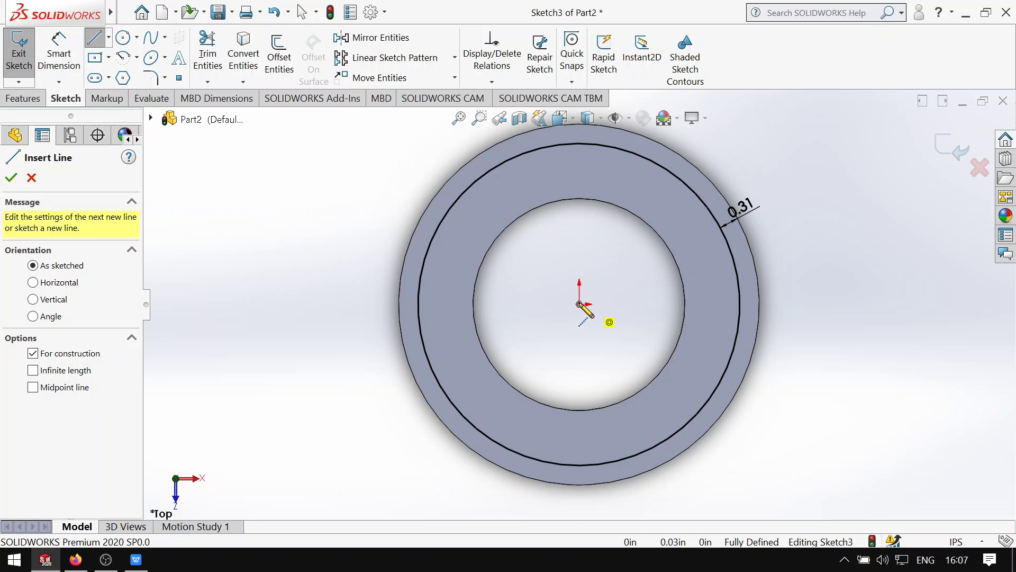
pyautogui.click(398, 304)
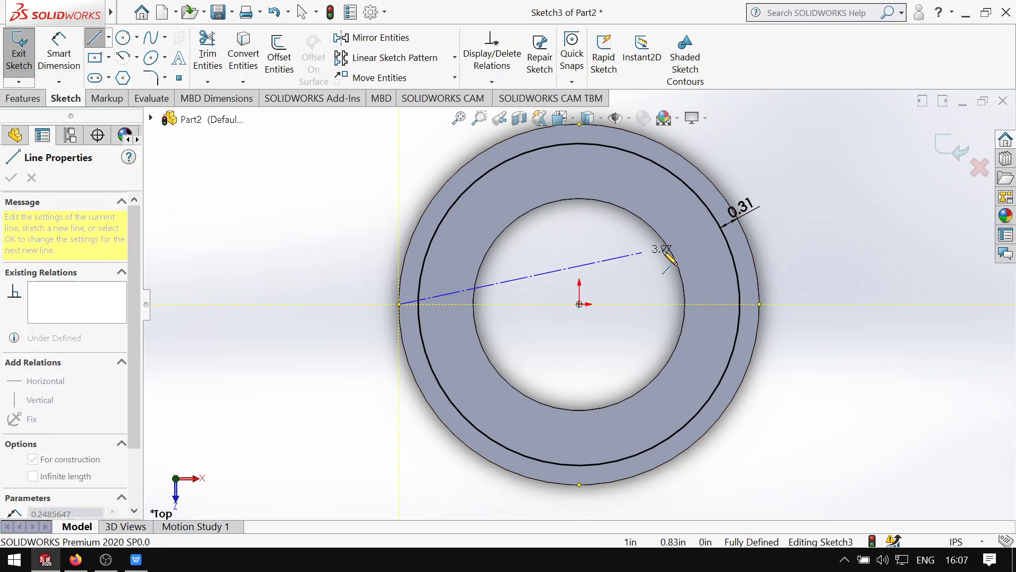
pyautogui.click(758, 303)
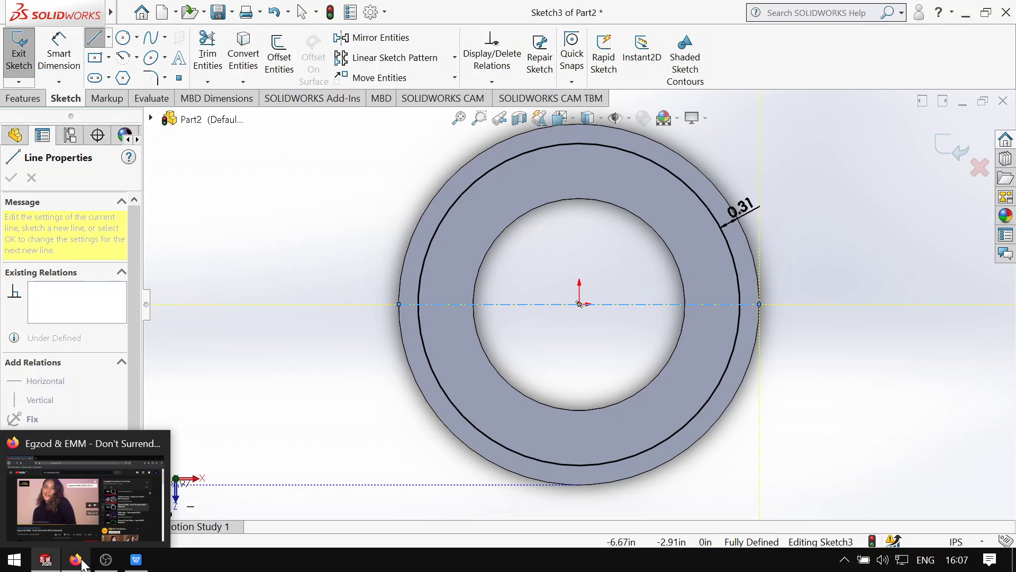
# - Skip the browser video ad, hide the screen recorder, and return to SOLIDWORKS
pyautogui.click(75, 559)
pyautogui.click(534, 365)
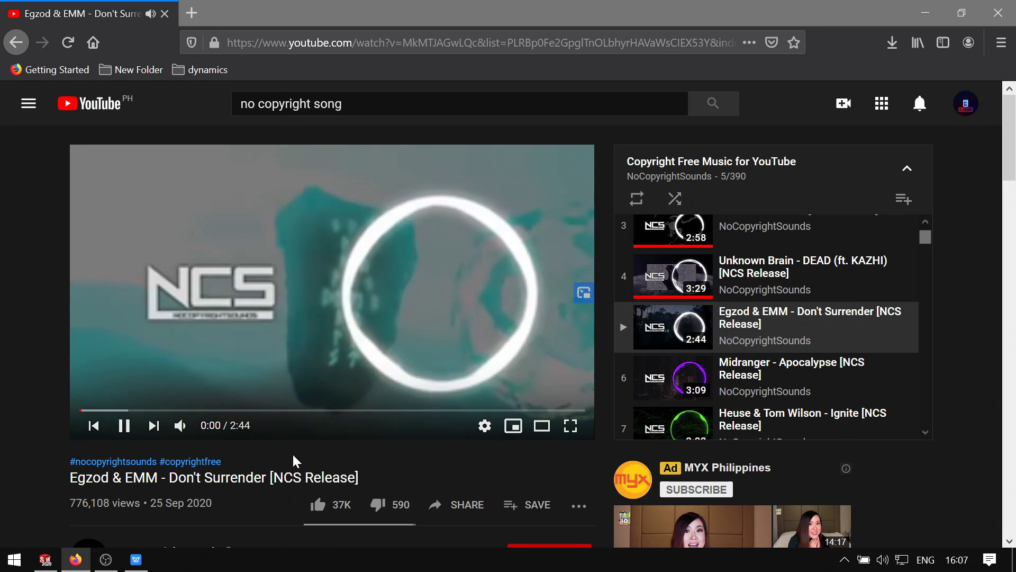
pyautogui.click(105, 559)
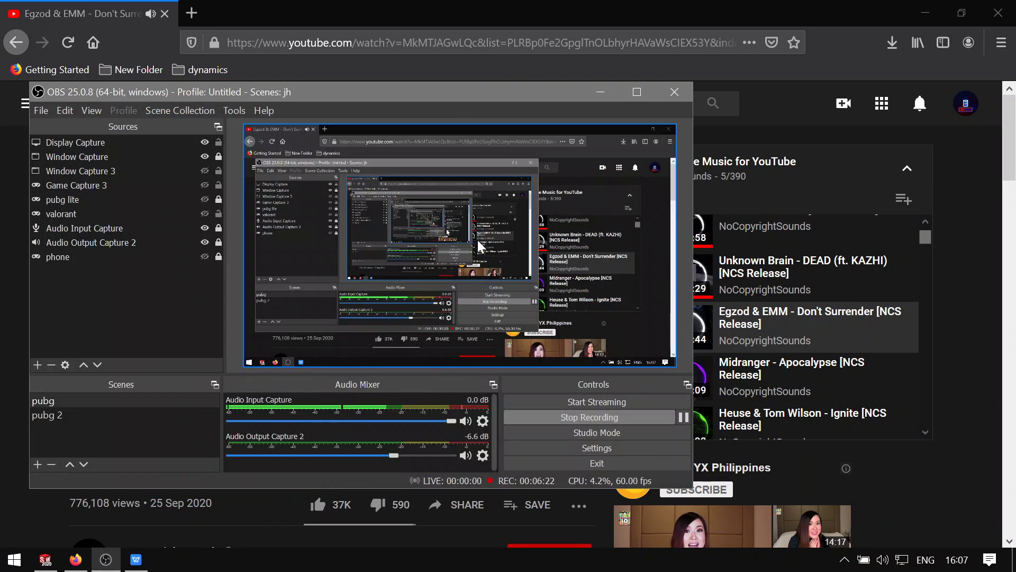
pyautogui.click(599, 92)
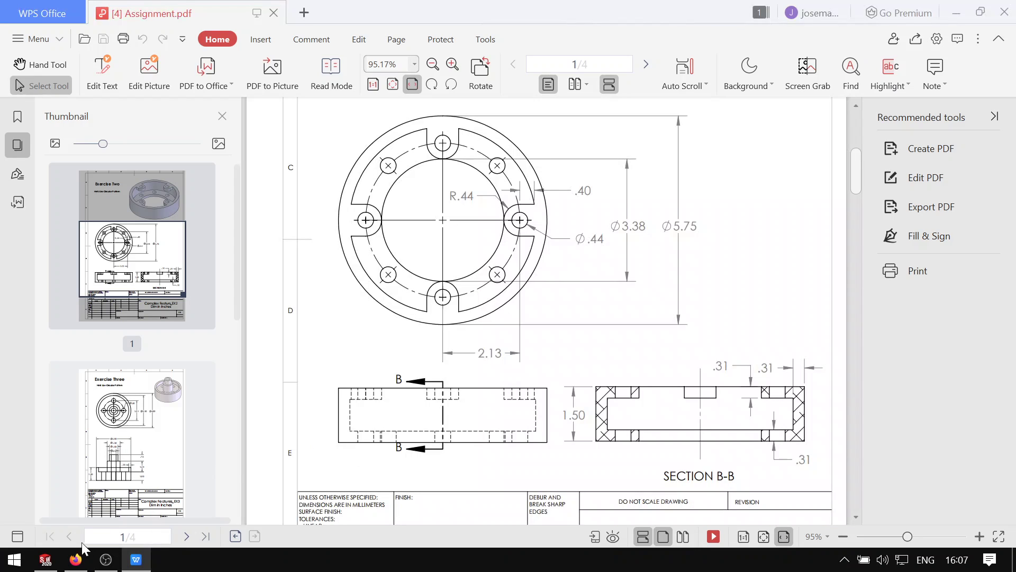
pyautogui.click(45, 560)
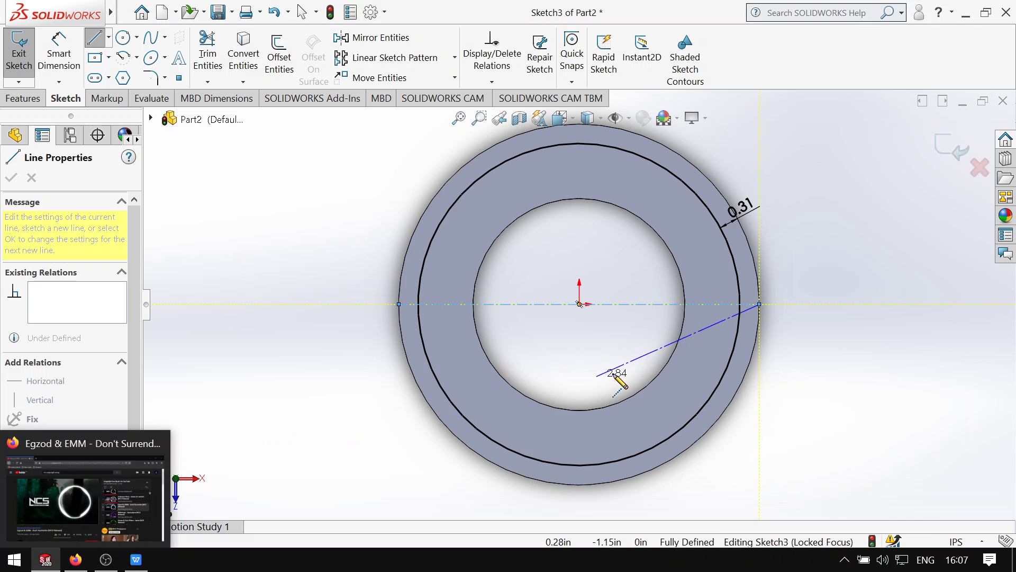
# - Draw a small circle centred on the horizontal centerline near the ring's right side
pyautogui.press('Escape')
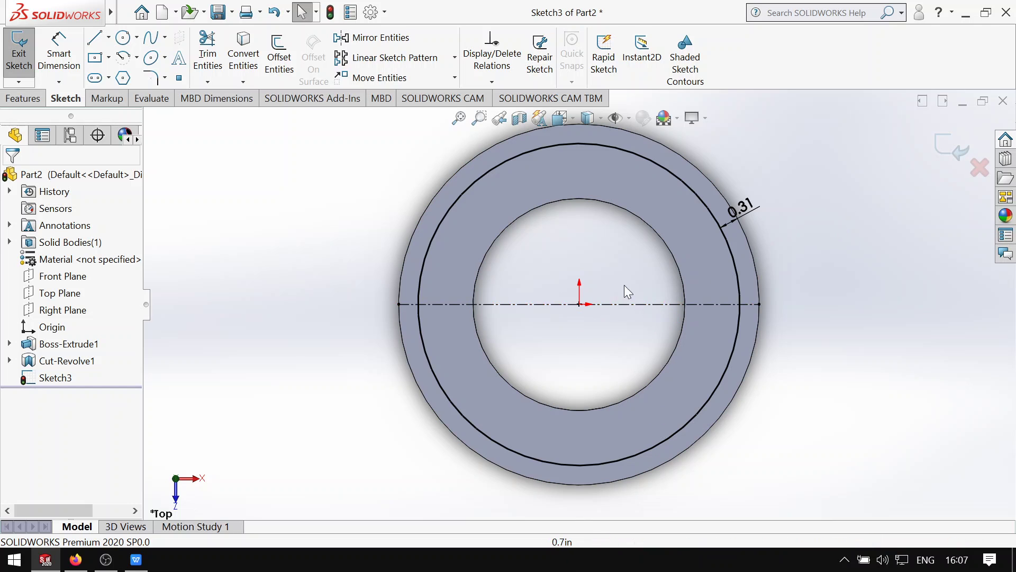
pyautogui.click(123, 37)
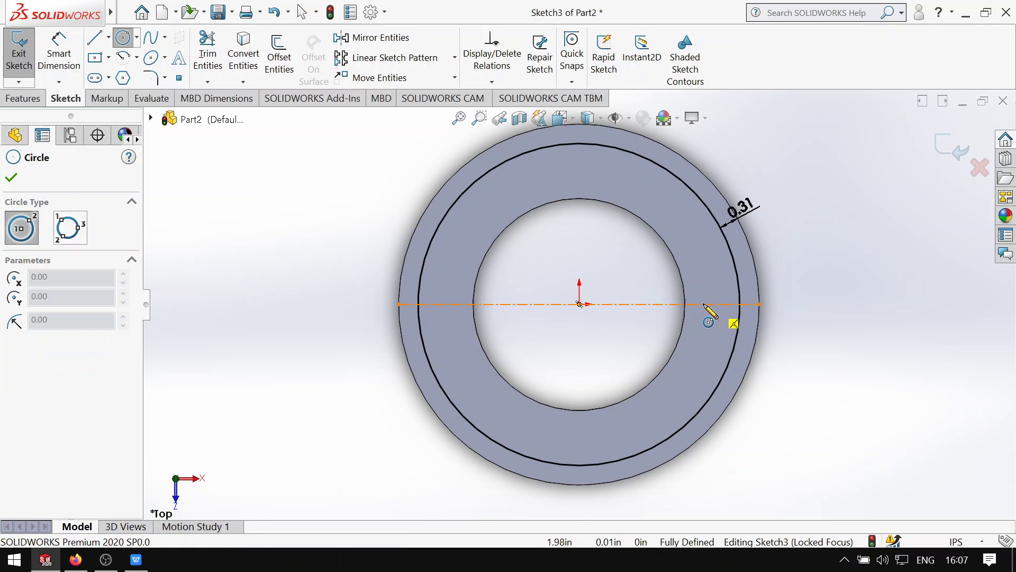
pyautogui.click(704, 304)
pyautogui.click(708, 352)
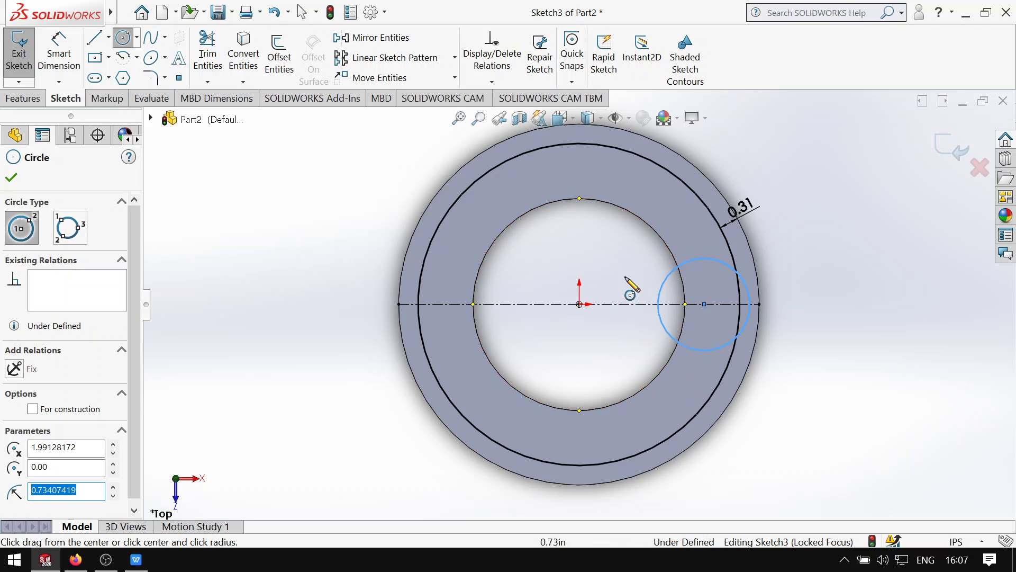
pyautogui.press('Escape')
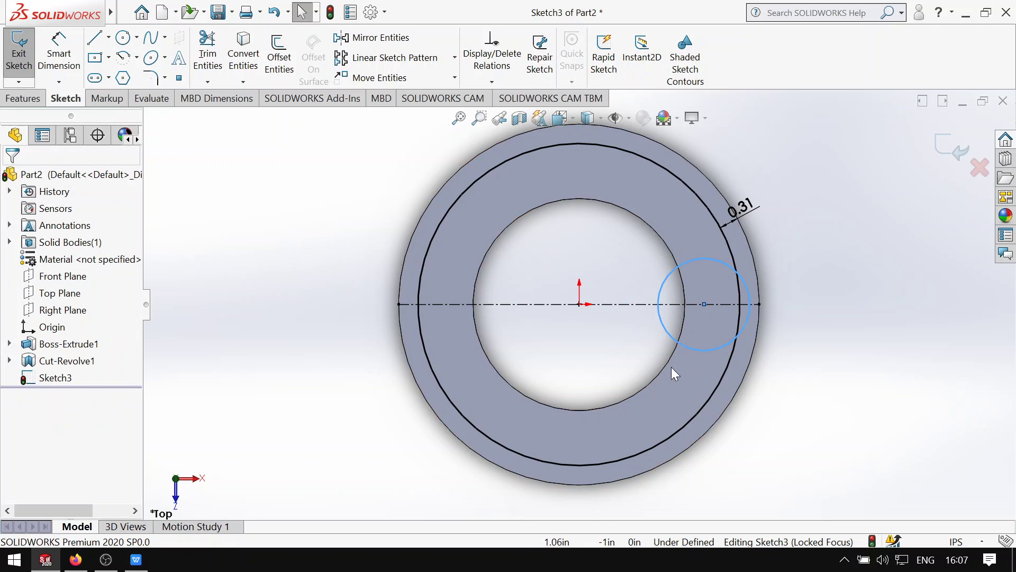
# - Dimension the small circle's diameter to 0.88 in
pyautogui.click(711, 347)
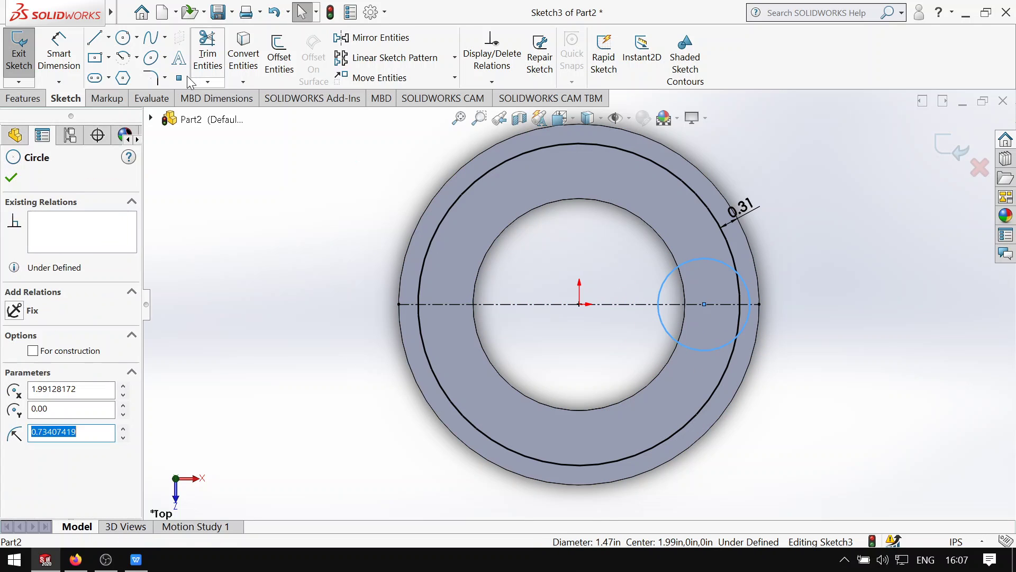
pyautogui.click(58, 52)
pyautogui.click(745, 284)
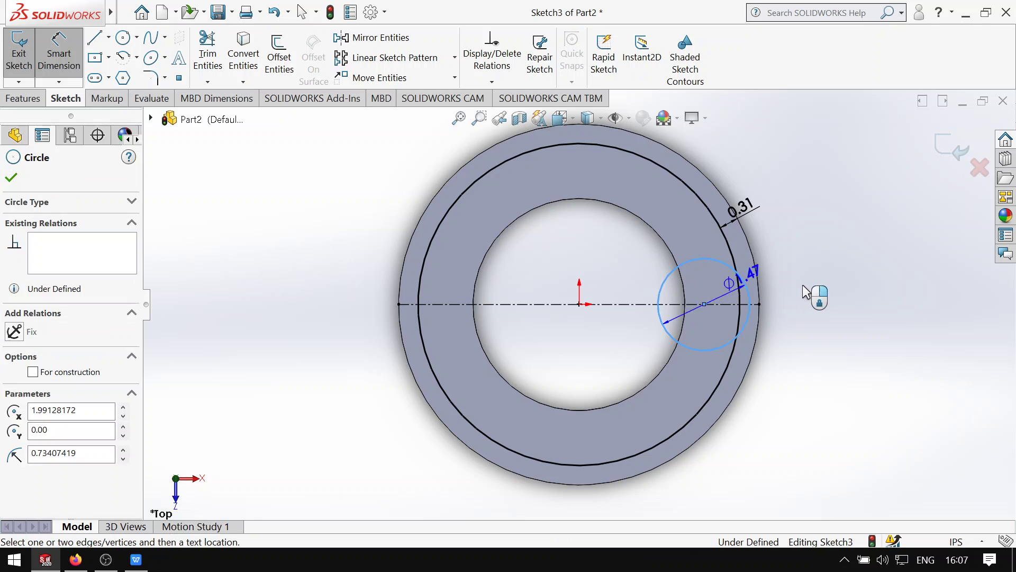
pyautogui.click(821, 315)
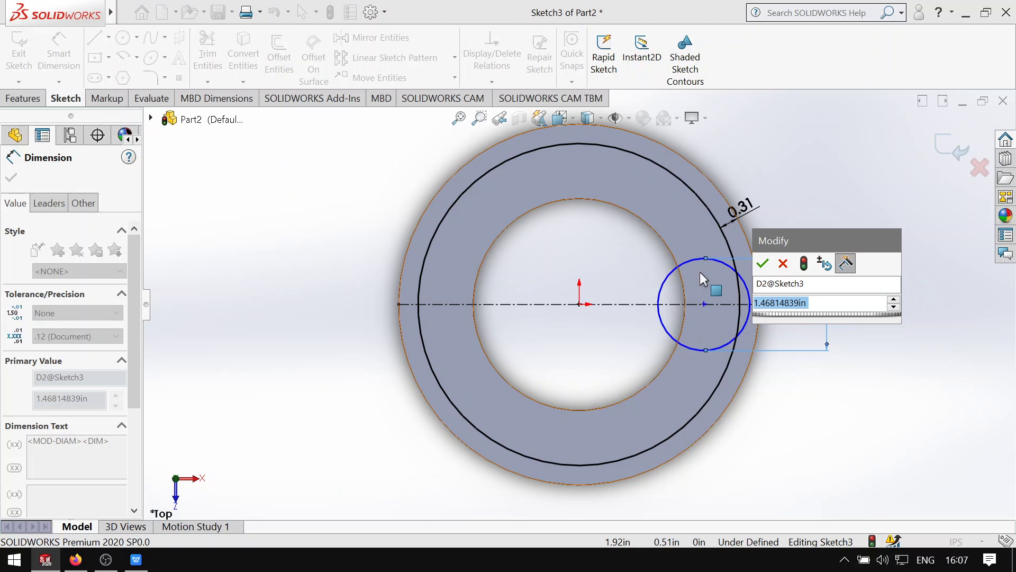
pyautogui.write('.88')
pyautogui.click(762, 264)
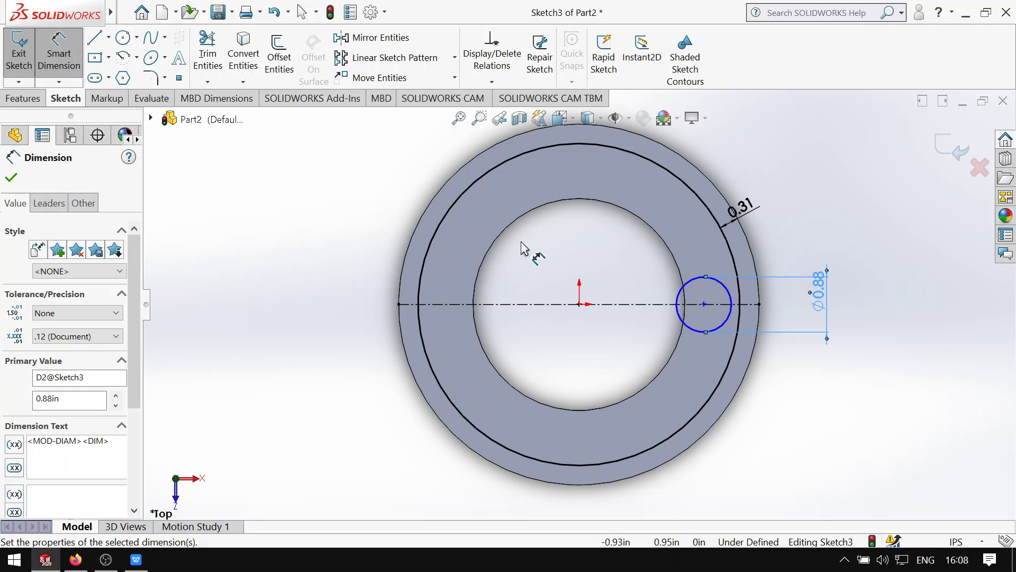
# - Start a circle at the ring's origin, cancel it, and check the reference drawing
pyautogui.click(123, 37)
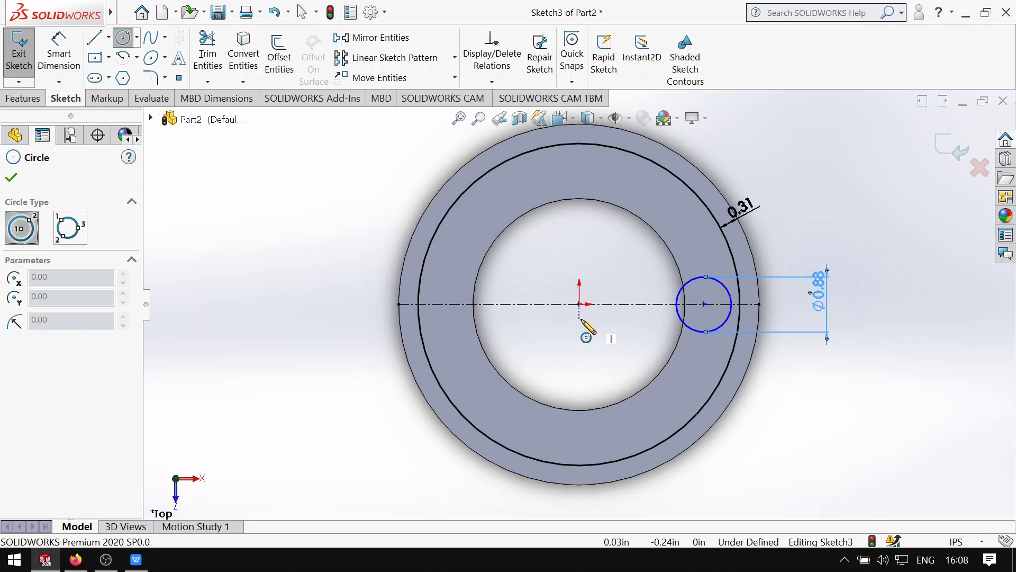
pyautogui.click(579, 305)
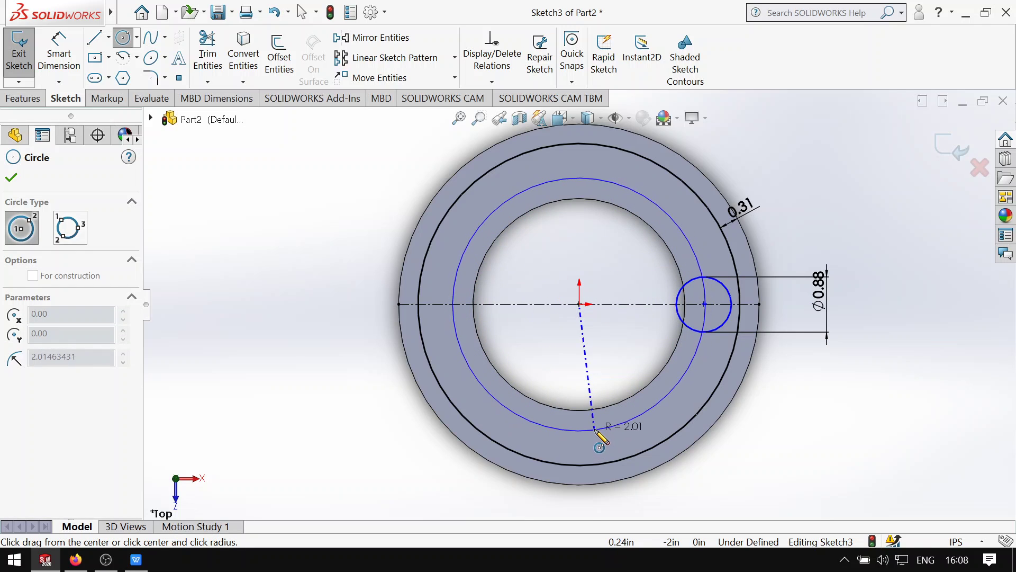
pyautogui.press('Escape')
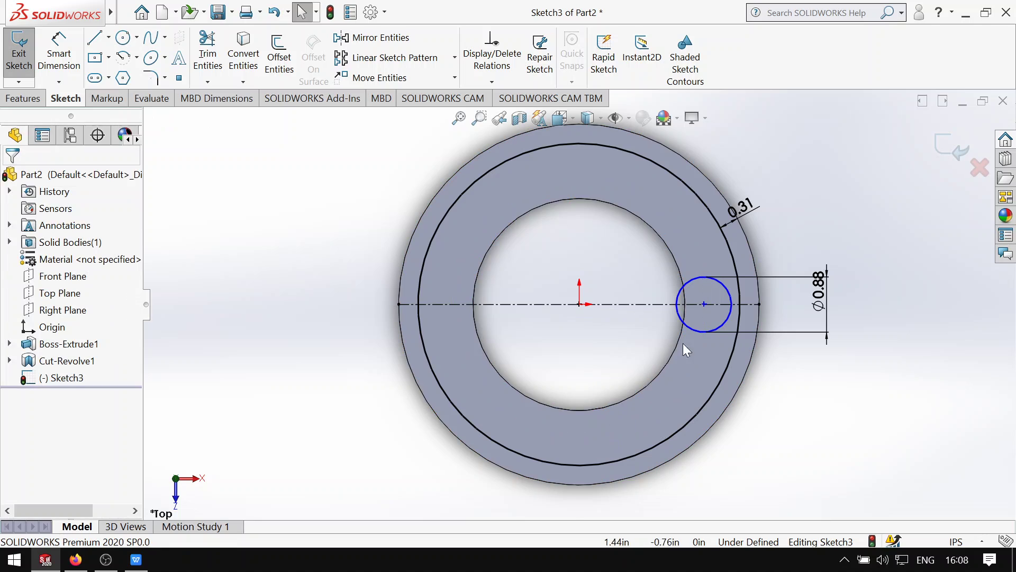
pyautogui.scroll(-3, 760, 304)
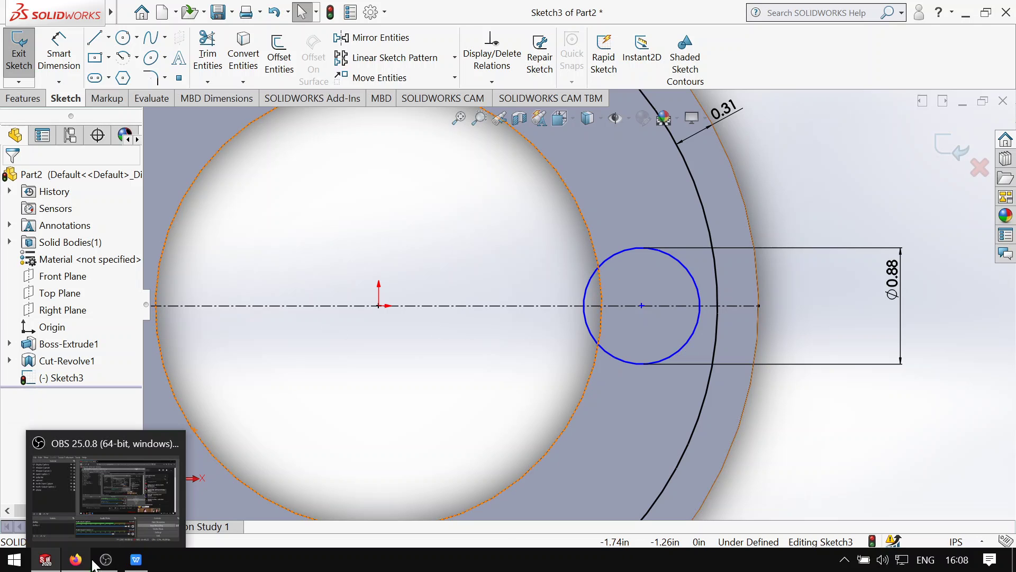
pyautogui.click(139, 560)
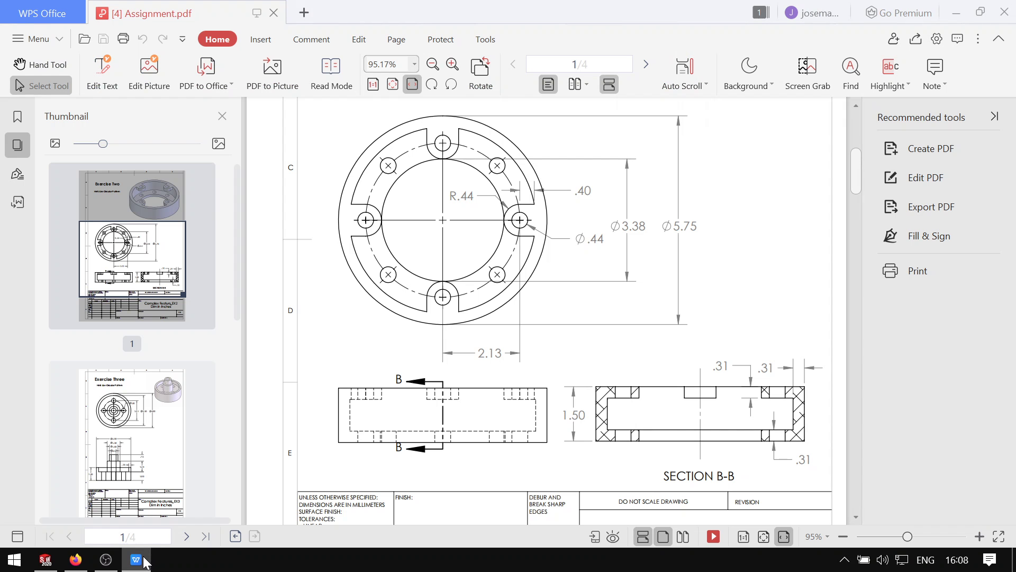
pyautogui.click(143, 559)
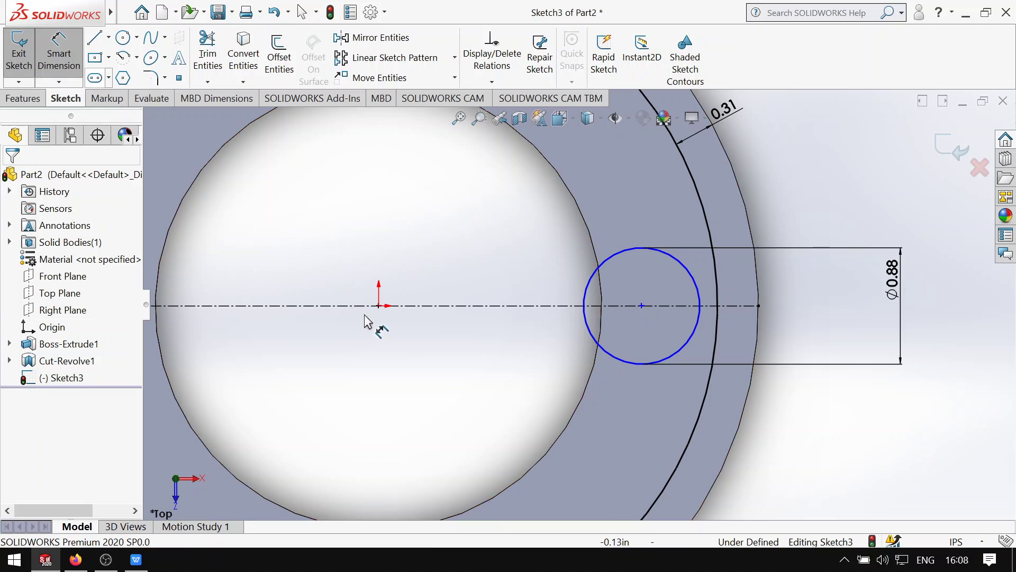
# - Dimension the small circle's centre 2.13 in horizontally from the ring's centre
pyautogui.click(379, 306)
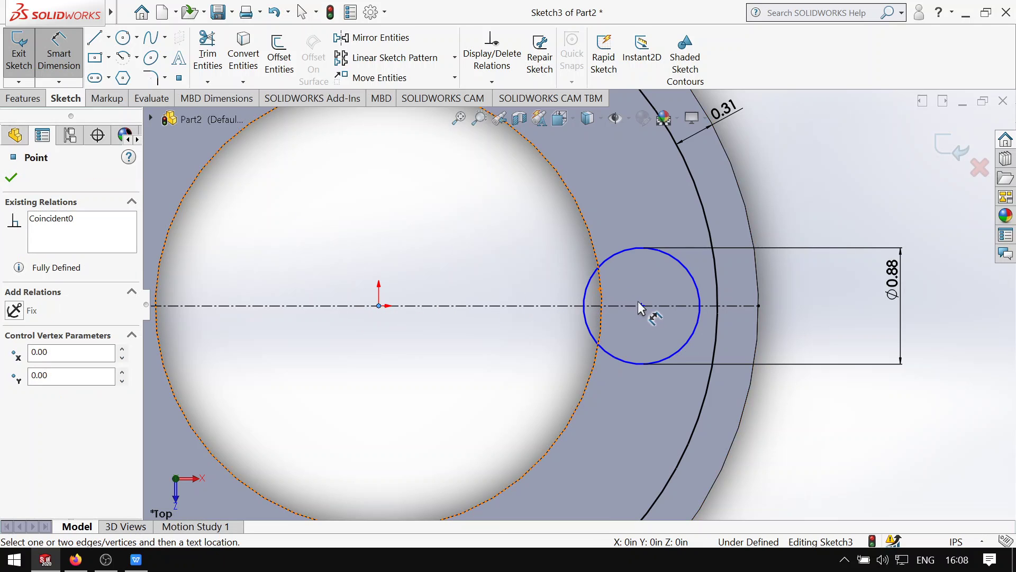
pyautogui.click(642, 306)
pyautogui.scroll(-3, 578, 404)
pyautogui.scroll(6, 581, 394)
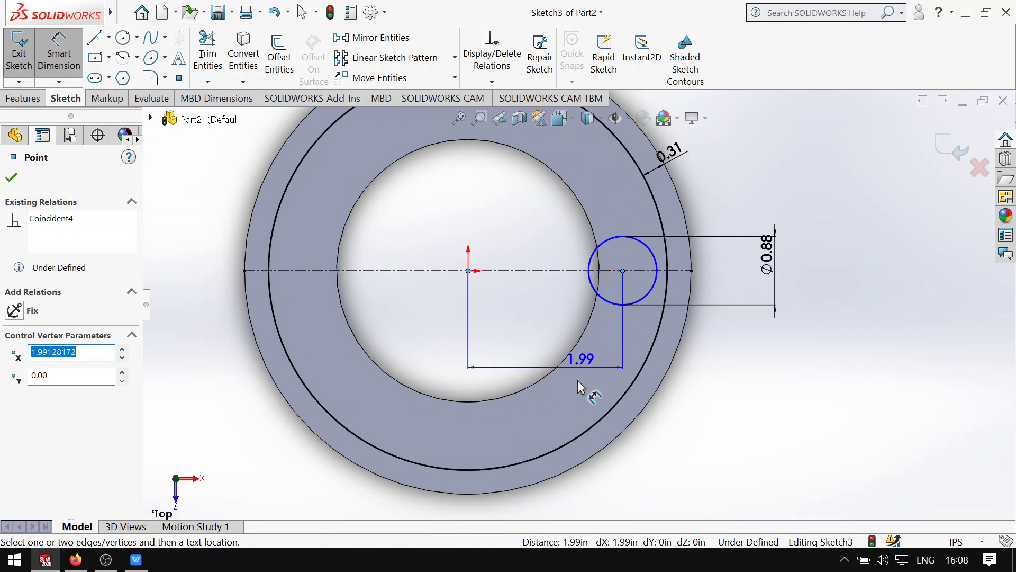
pyautogui.click(580, 490)
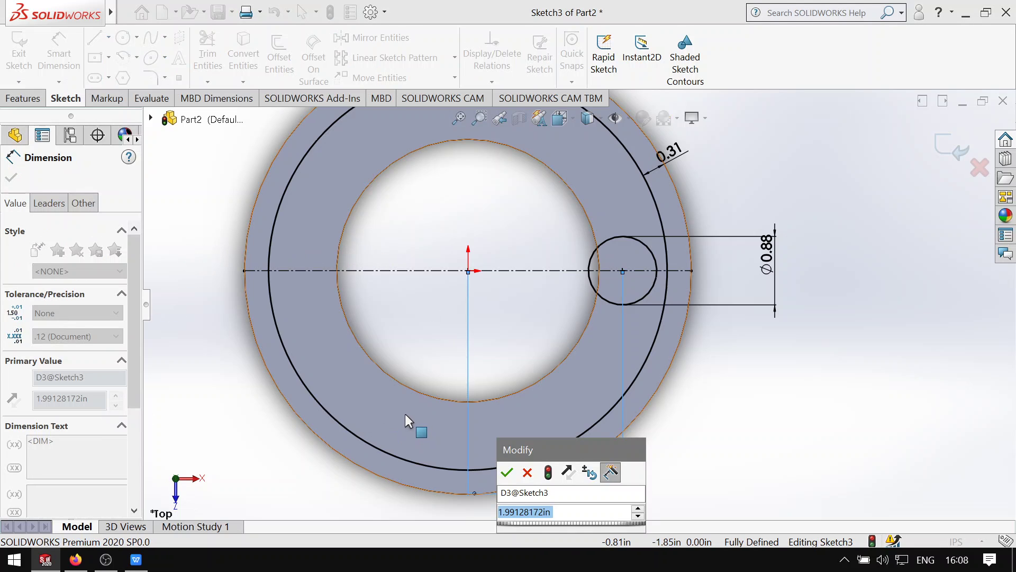
pyautogui.write('2.13')
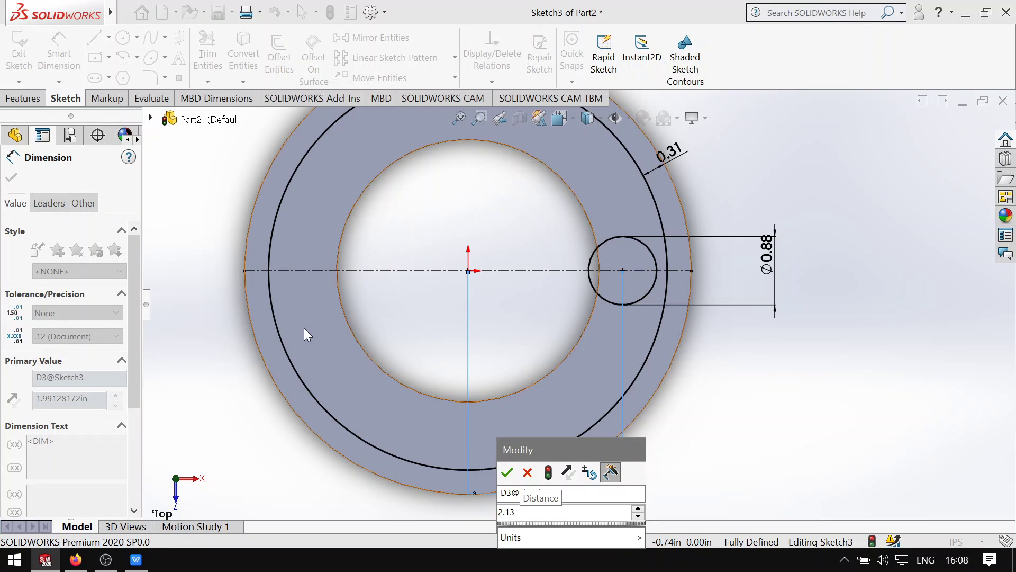
pyautogui.click(506, 474)
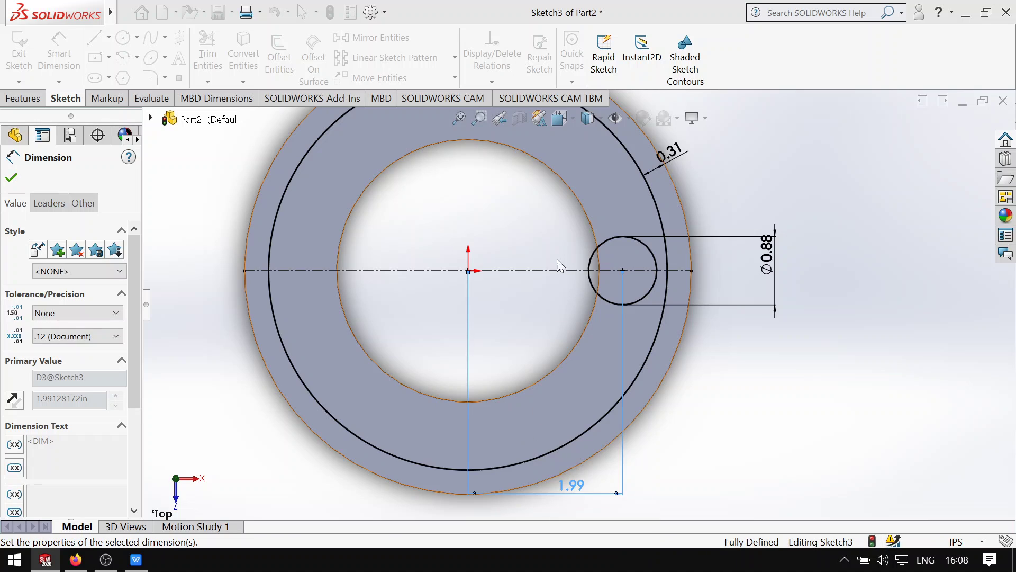
pyautogui.press('Escape')
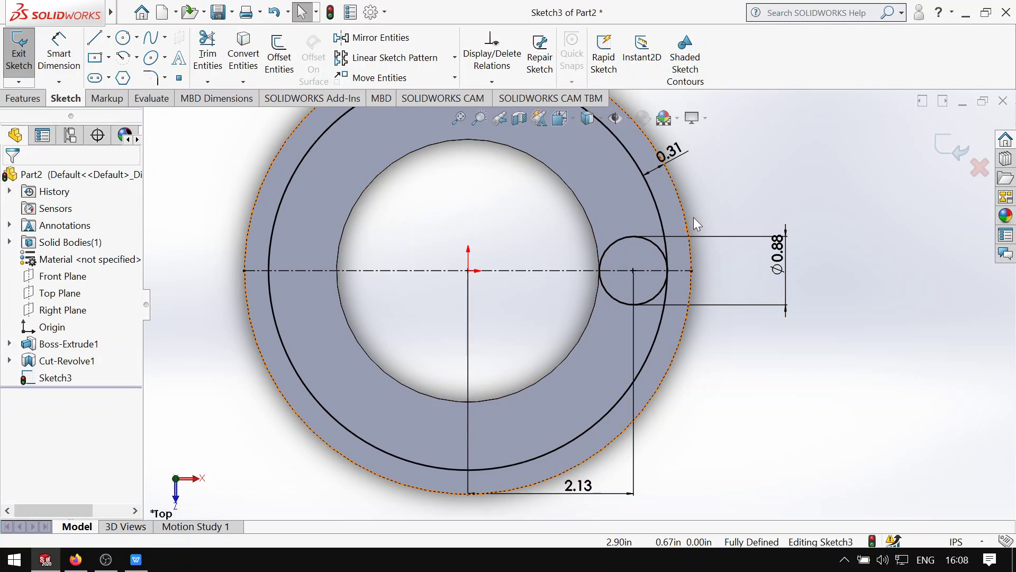
# - Zoom in and out to inspect the fully defined sketch
pyautogui.scroll(-3, 693, 228)
pyautogui.scroll(-3, 674, 253)
pyautogui.scroll(-3, 542, 268)
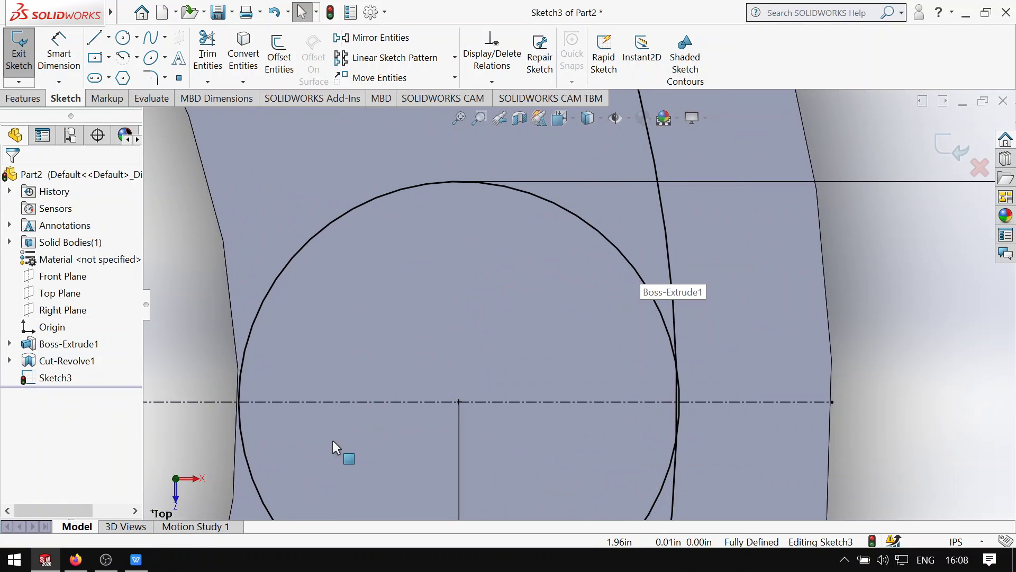
pyautogui.scroll(2, 296, 399)
pyautogui.scroll(3, 499, 404)
pyautogui.scroll(3, 519, 405)
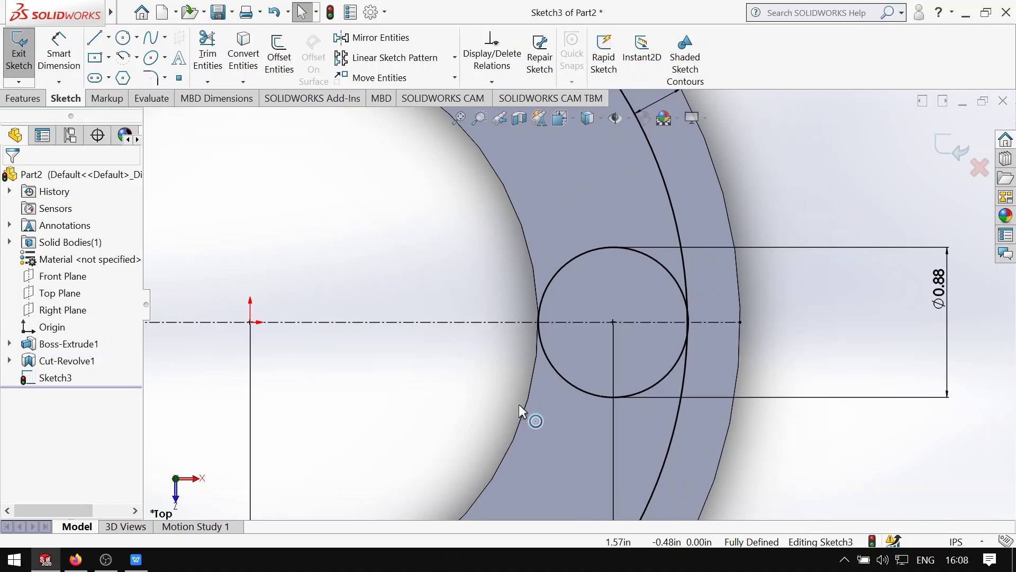
pyautogui.scroll(3, 548, 361)
pyautogui.scroll(-2, 550, 397)
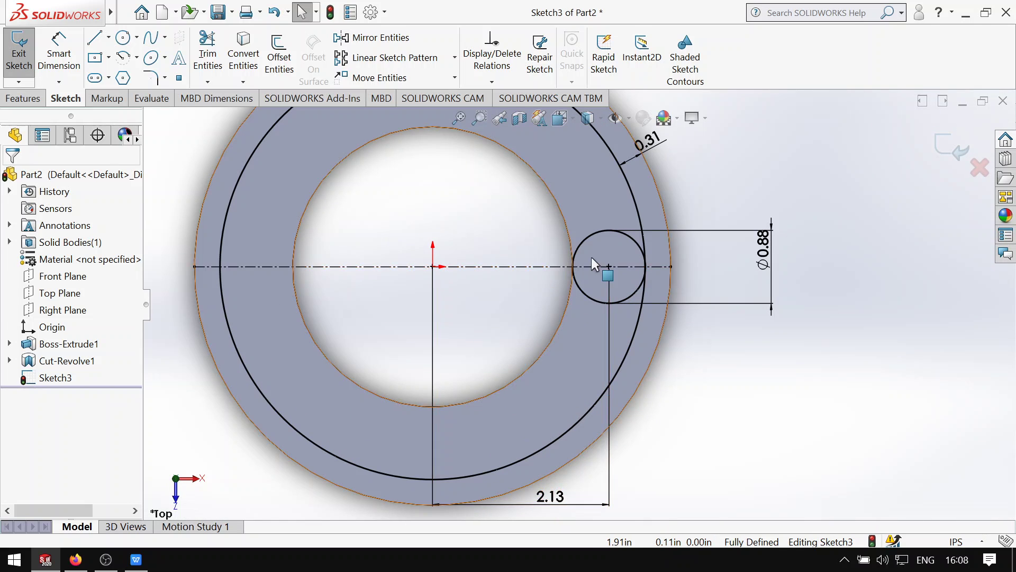
pyautogui.scroll(2, 606, 268)
pyautogui.scroll(-2, 498, 287)
pyautogui.scroll(-3, 489, 279)
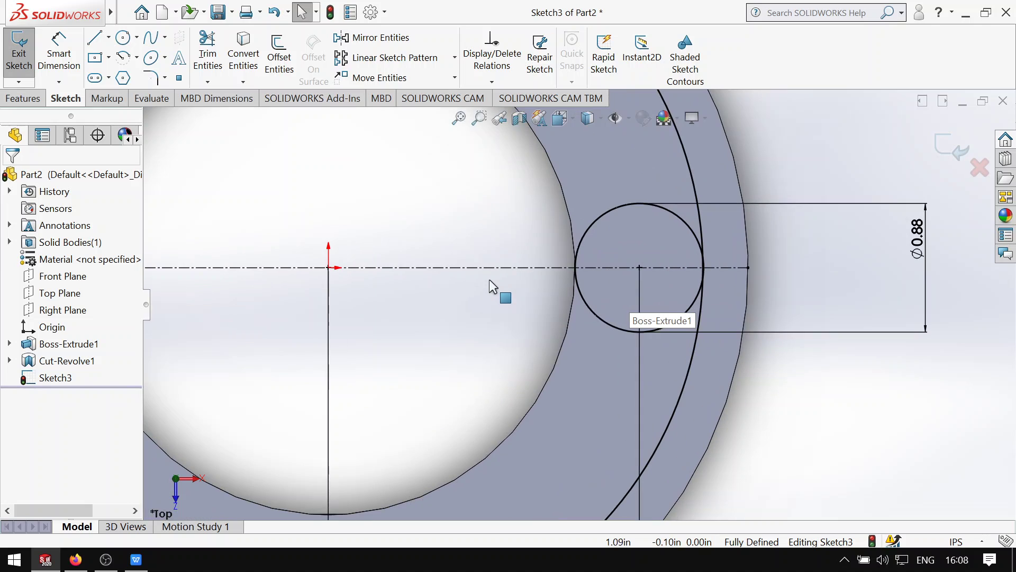
pyautogui.scroll(3, 517, 266)
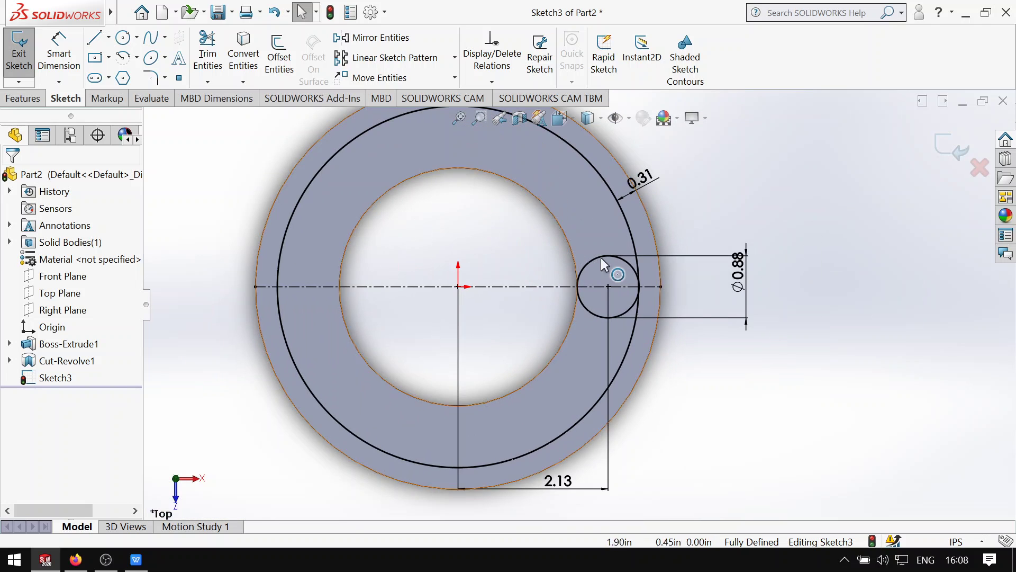
# - Circular-pattern the 0.88 circle into four copies evenly spaced around the ring
pyautogui.click(595, 256)
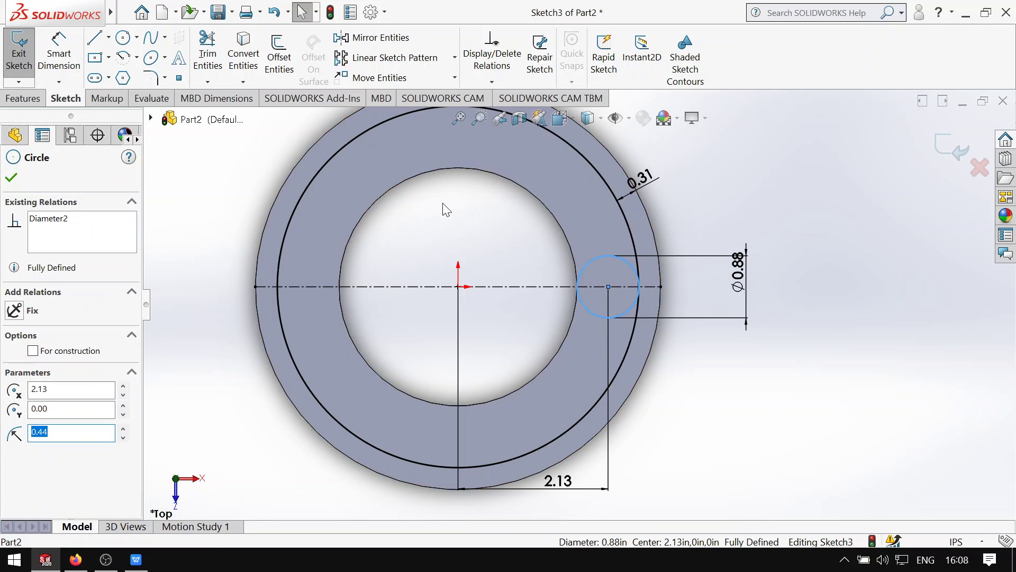
pyautogui.click(455, 62)
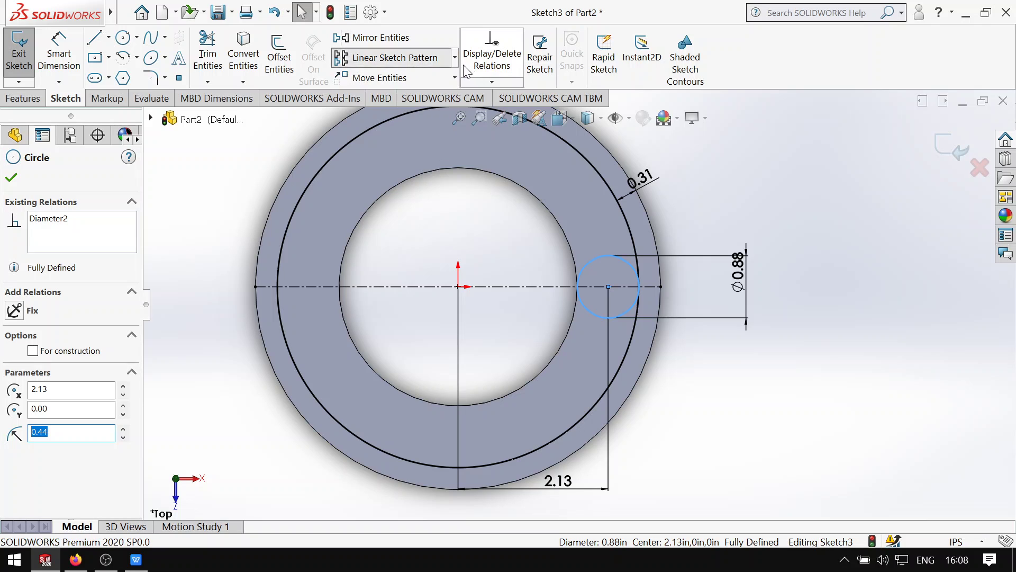
pyautogui.click(455, 58)
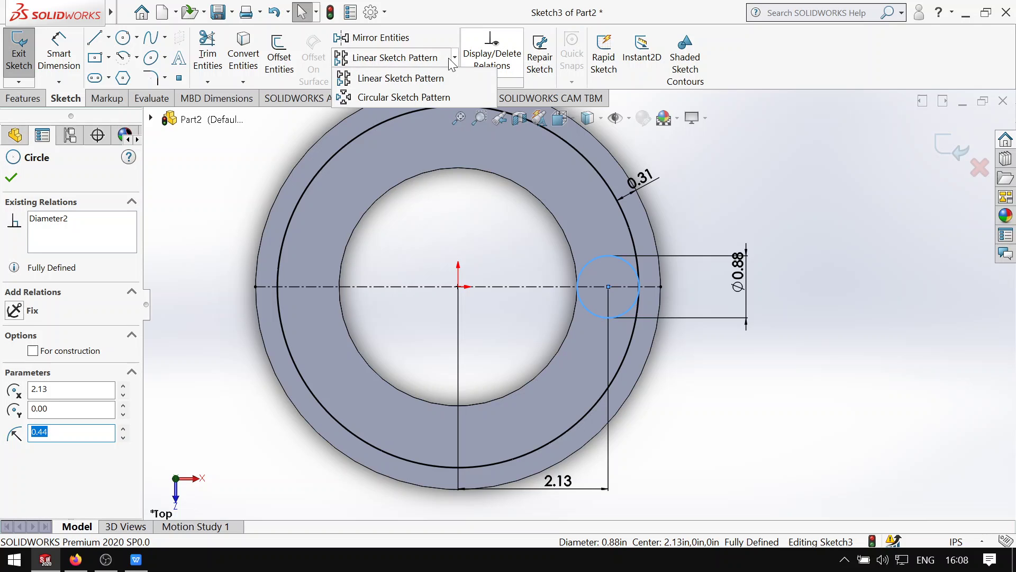
pyautogui.click(433, 99)
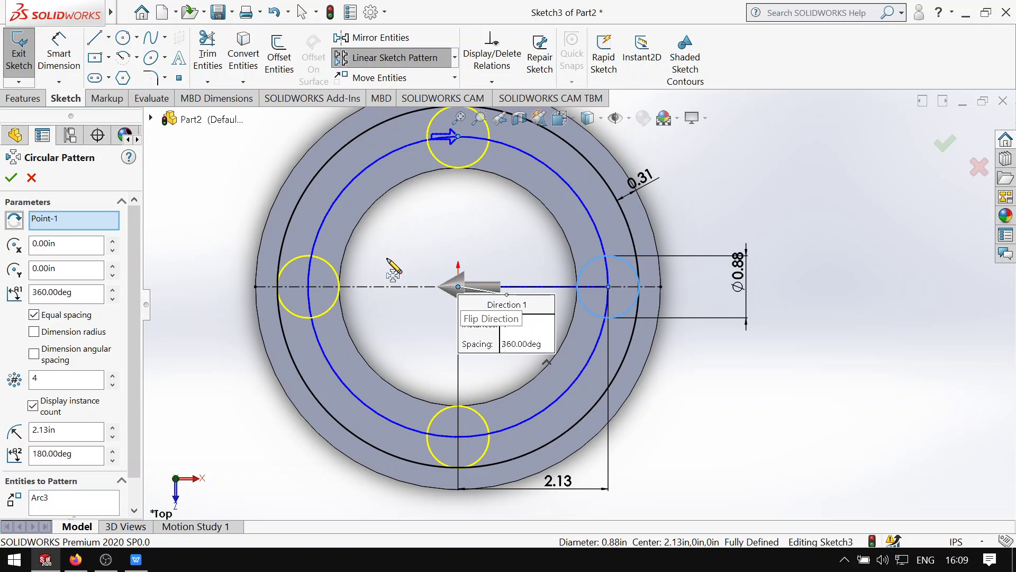
pyautogui.click(13, 178)
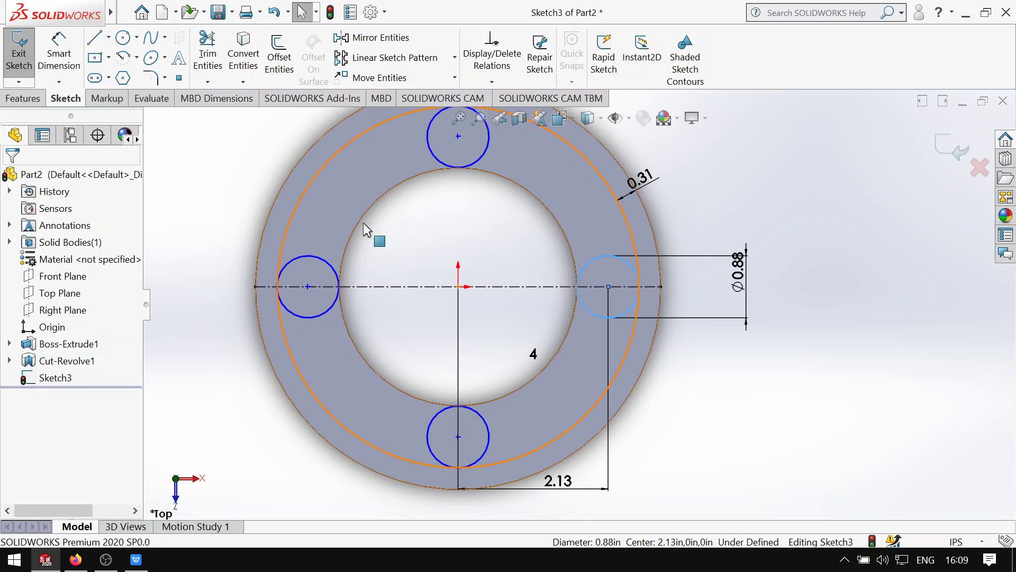
# - Minimise the screen recorder and zoom in on the right-hand circle
pyautogui.click(105, 560)
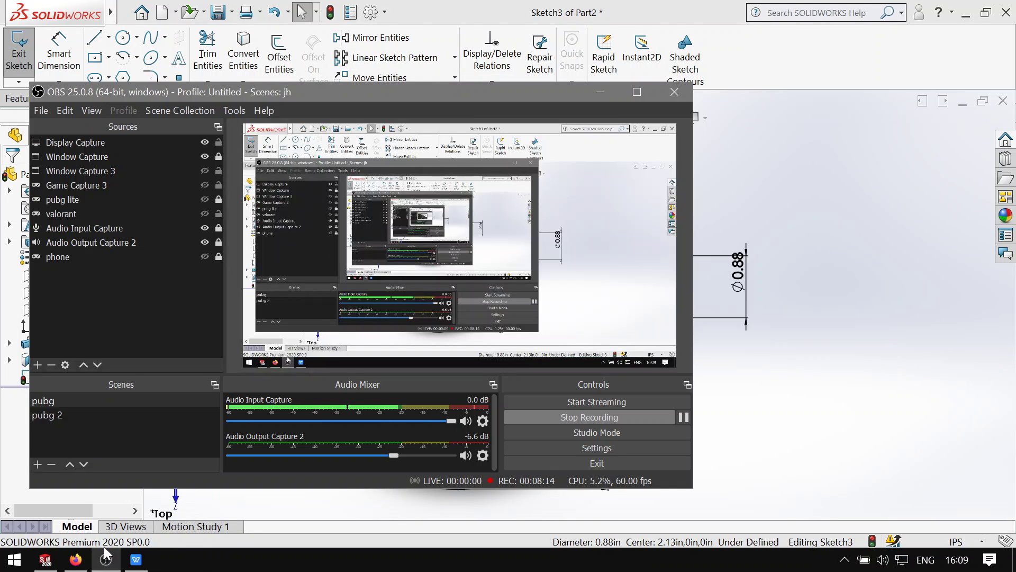
pyautogui.click(106, 555)
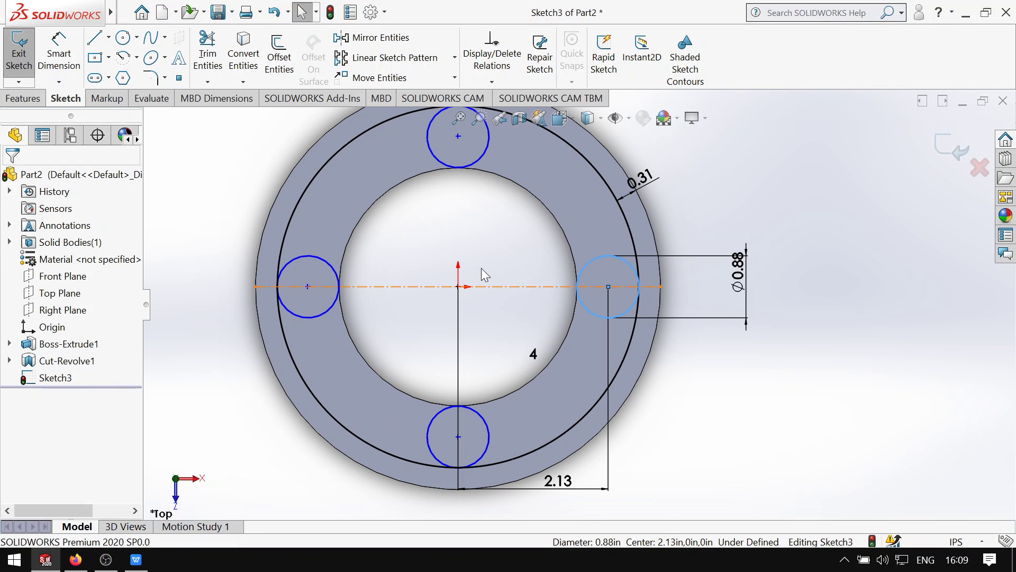
pyautogui.scroll(2, 461, 270)
pyautogui.scroll(-3, 465, 276)
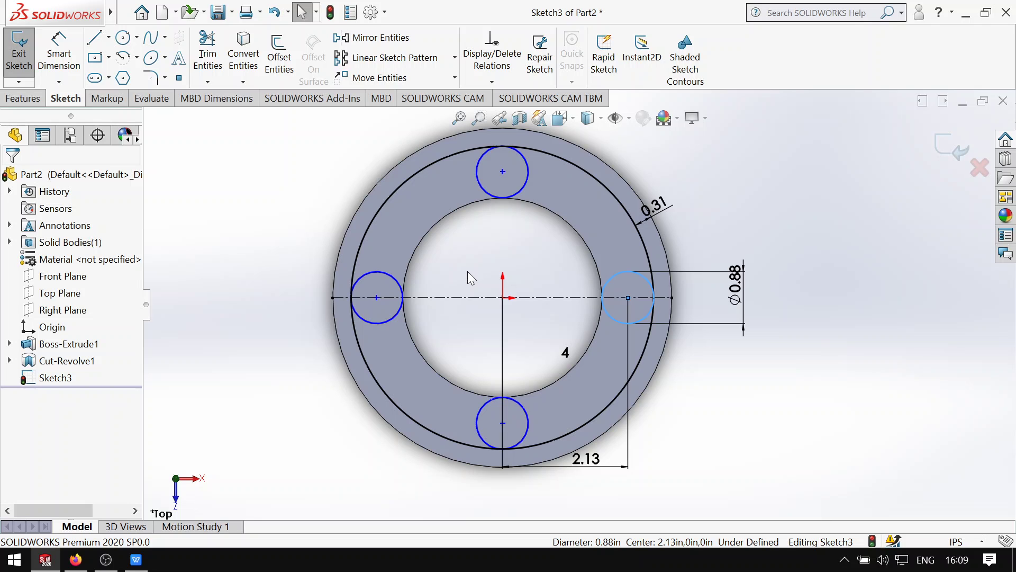
pyautogui.scroll(-3, 492, 262)
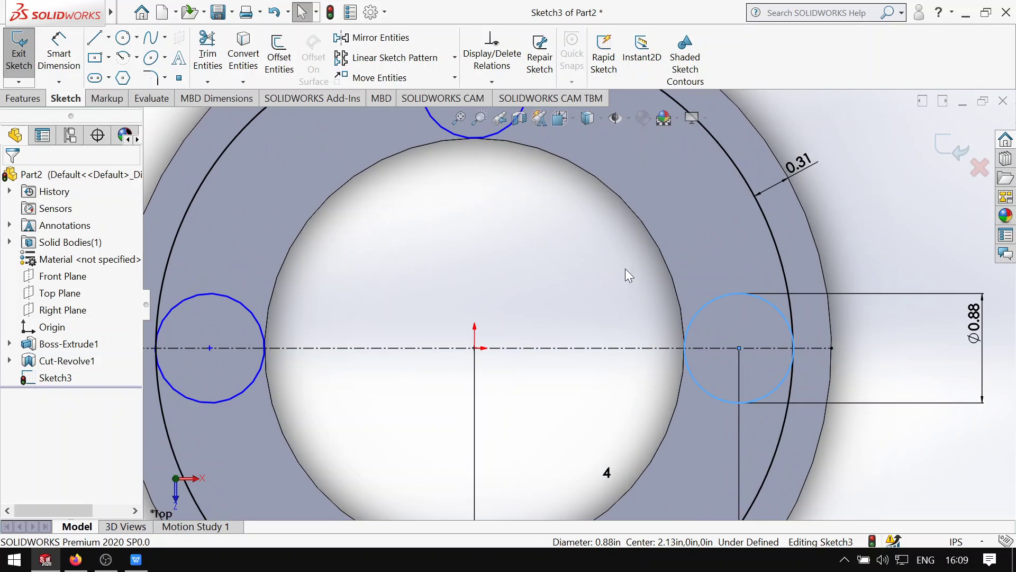
pyautogui.scroll(-1, 688, 296)
pyautogui.scroll(2, 598, 275)
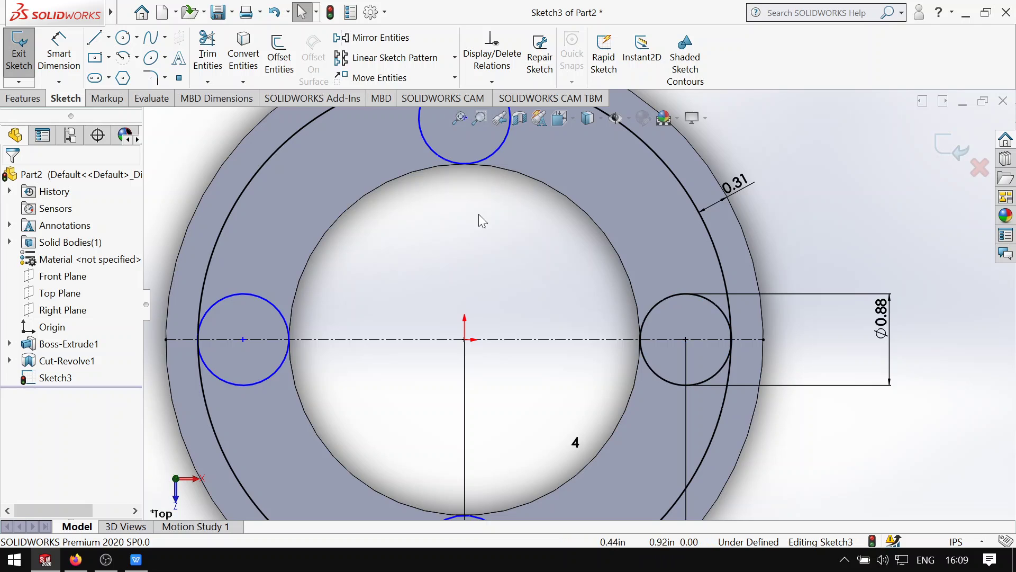
# - Draw horizontal lines from the first small circle's top and bottom points out to the ring's arc
pyautogui.click(104, 41)
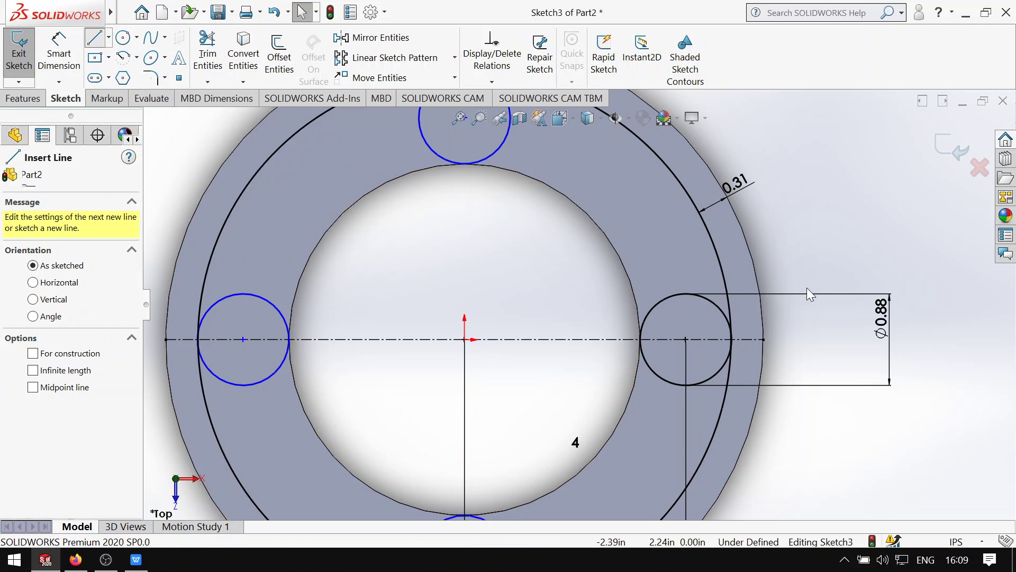
pyautogui.scroll(-5, 517, 334)
pyautogui.scroll(3, 408, 354)
pyautogui.scroll(-3, 429, 286)
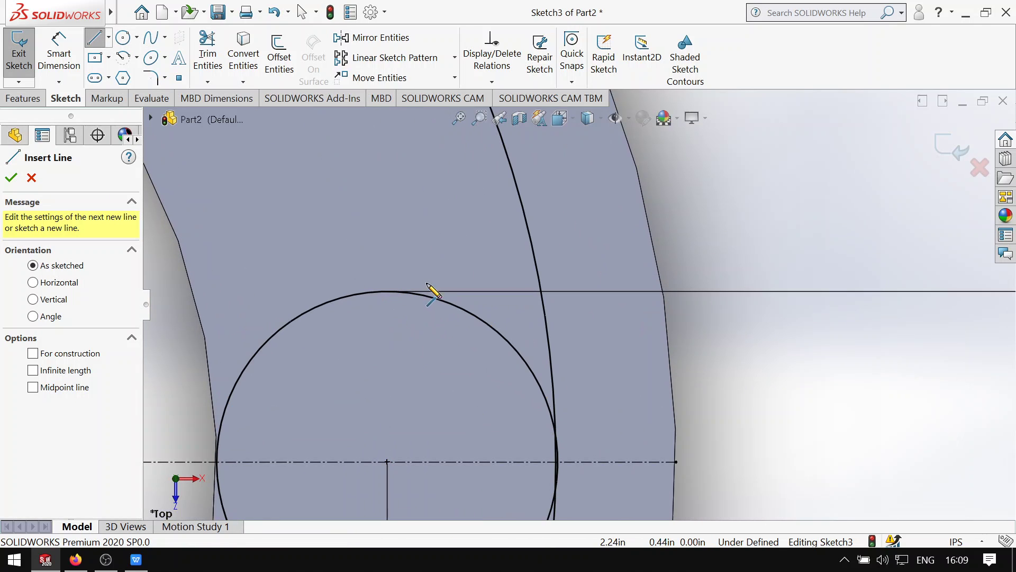
pyautogui.click(386, 290)
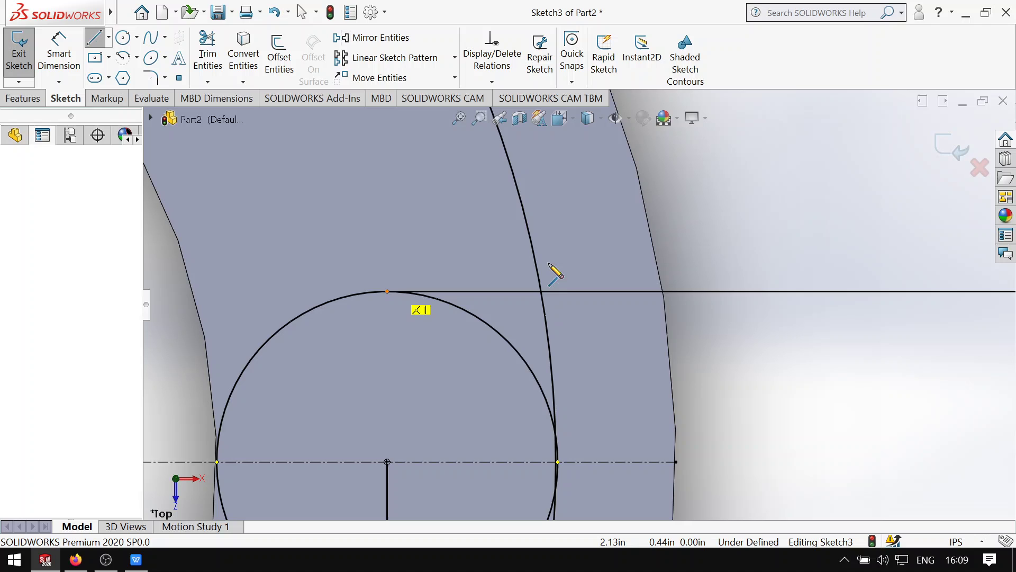
pyautogui.click(540, 290)
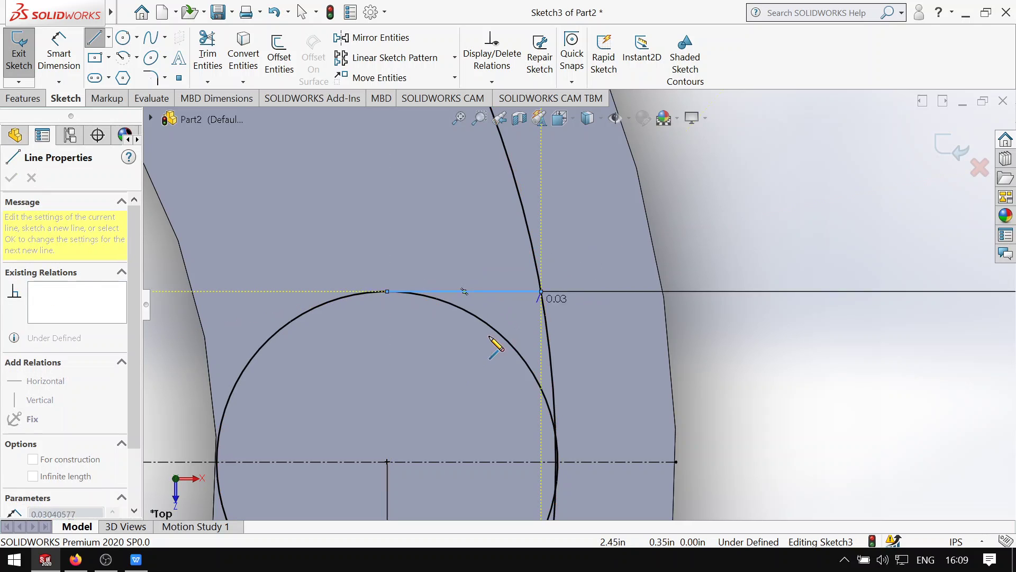
pyautogui.scroll(2, 479, 350)
pyautogui.scroll(2, 531, 383)
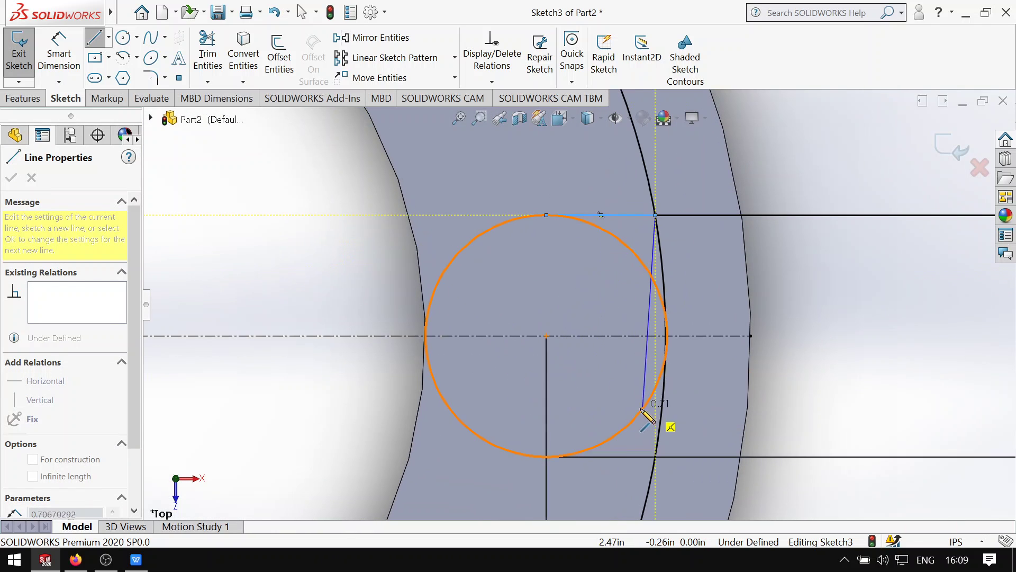
pyautogui.press('Escape')
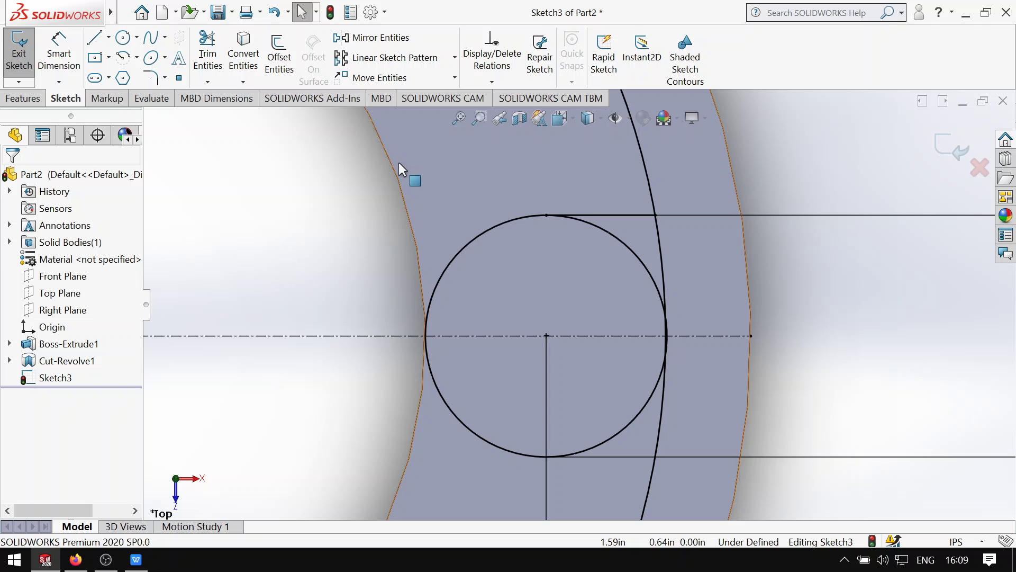
pyautogui.press('l')
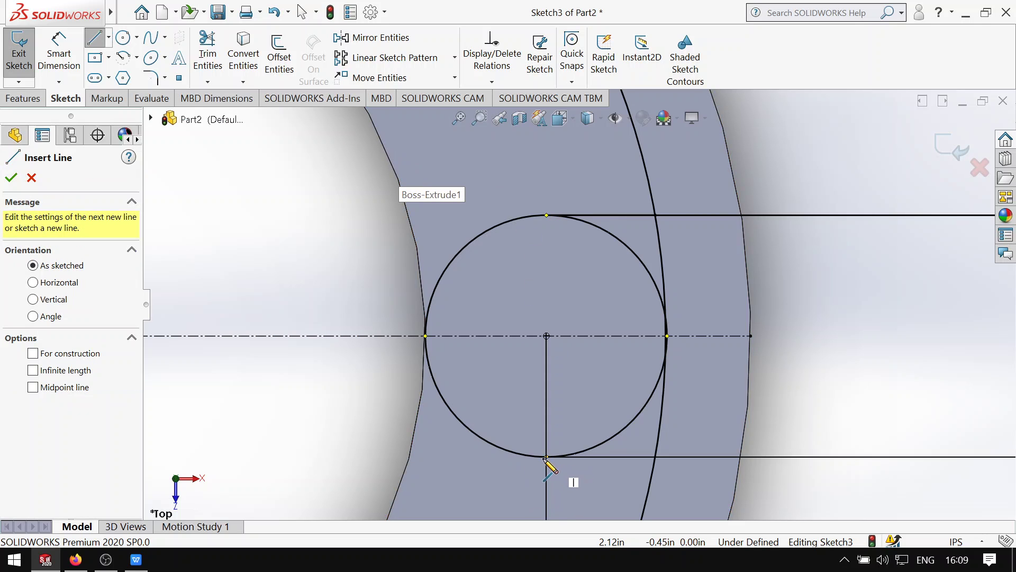
pyautogui.click(546, 456)
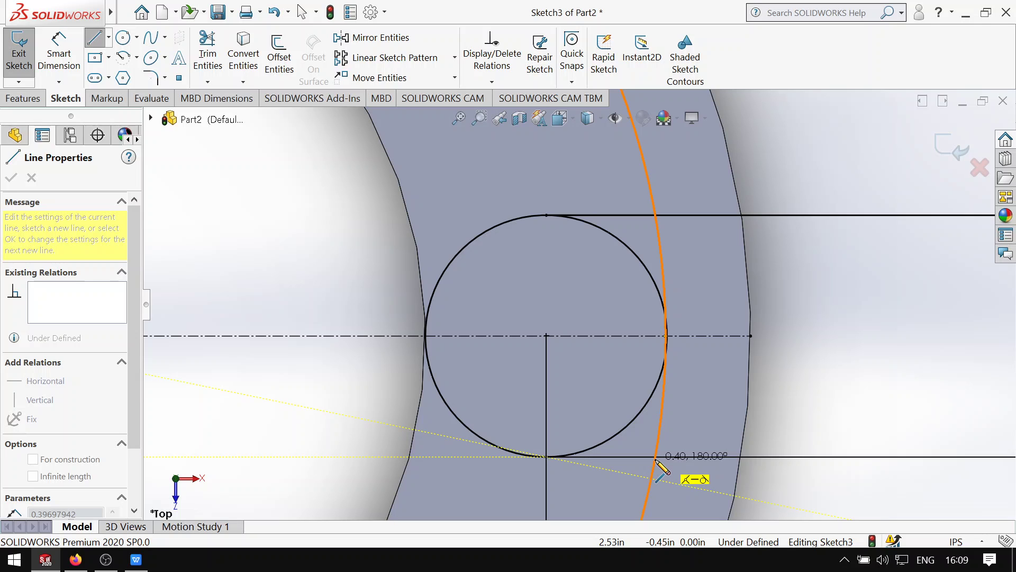
pyautogui.click(655, 457)
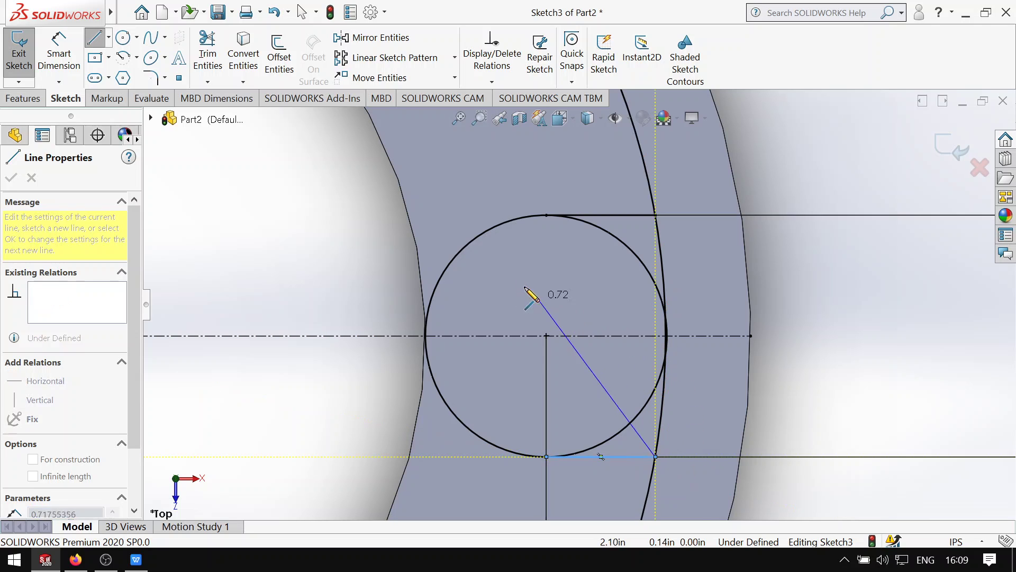
pyautogui.press('Escape')
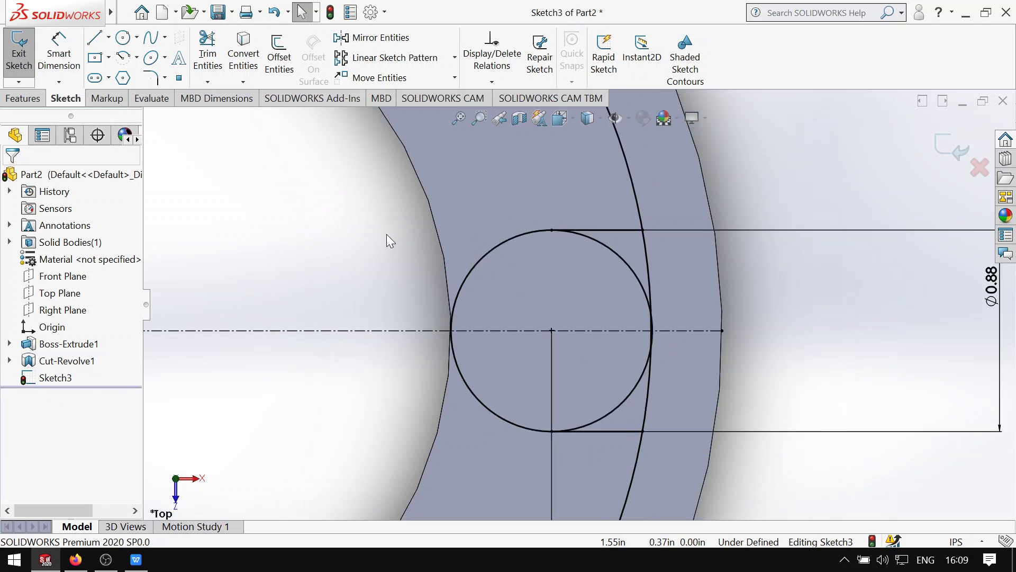
# - Draw vertical lines from the top circle's right and left sides up to the arc
pyautogui.scroll(-3, 386, 234)
pyautogui.scroll(-5, 487, 207)
pyautogui.scroll(5, 487, 207)
pyautogui.scroll(-3, 519, 196)
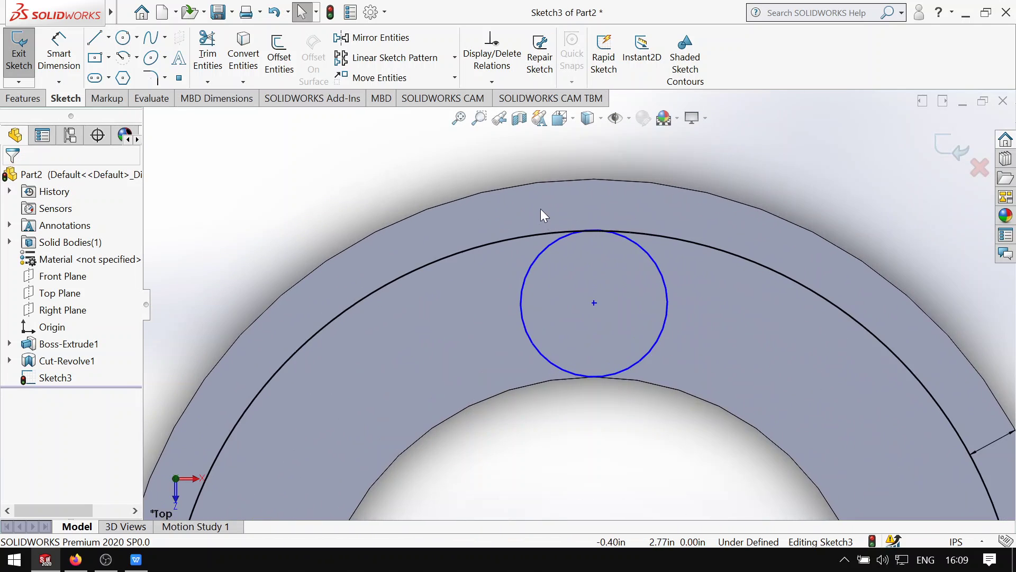
pyautogui.scroll(-2, 617, 283)
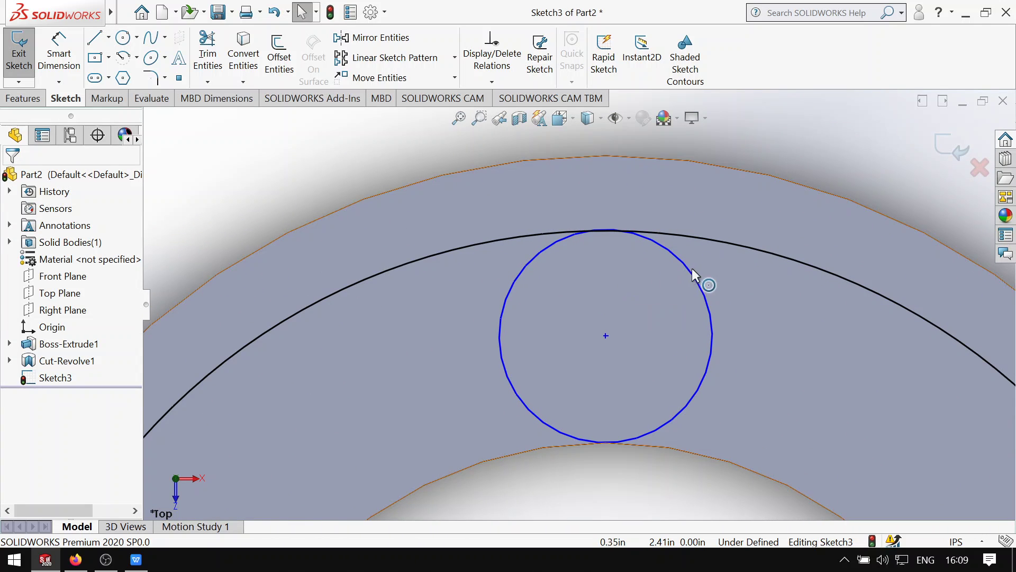
pyautogui.press('l')
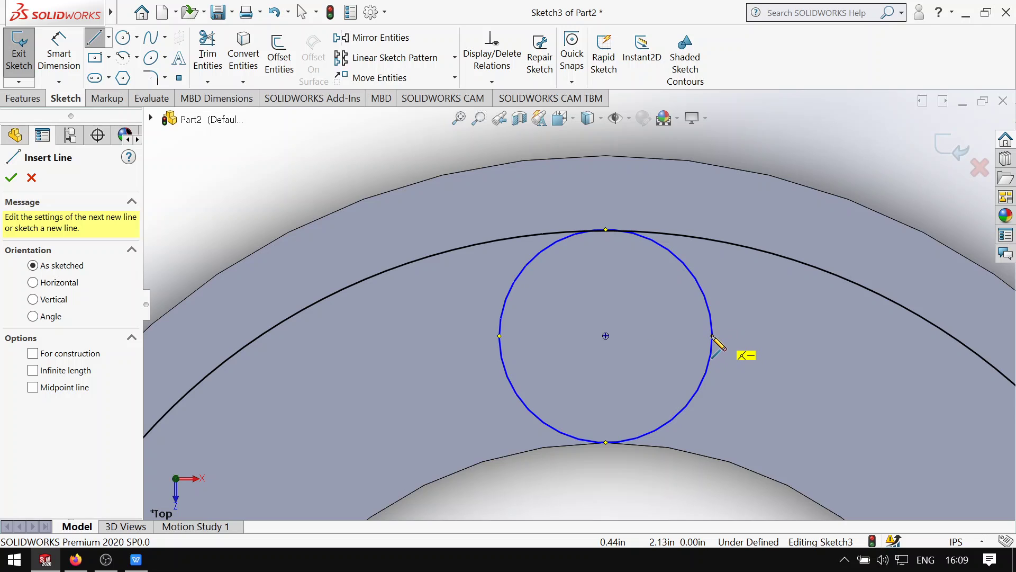
pyautogui.click(711, 335)
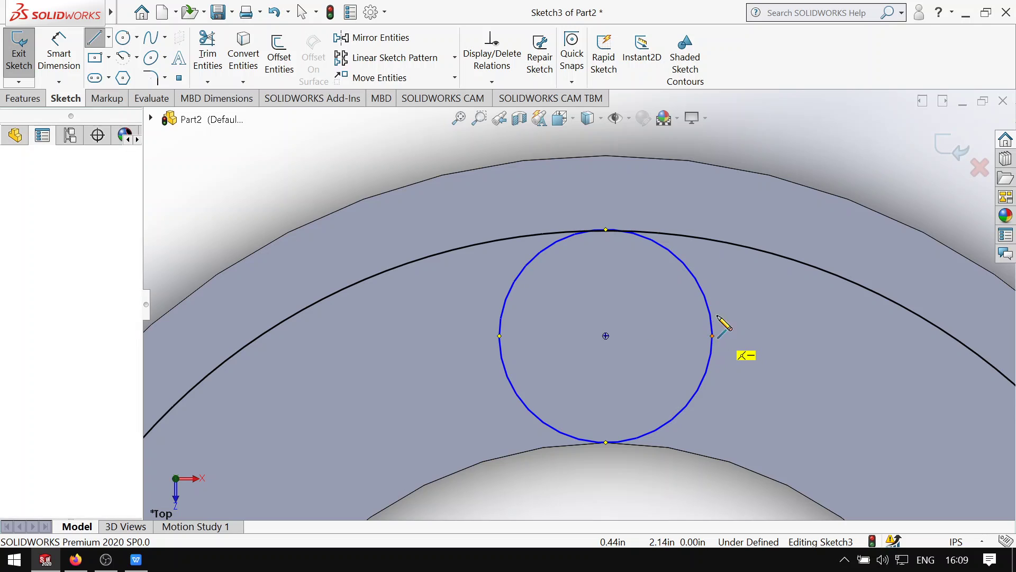
pyautogui.click(712, 240)
pyautogui.press('Escape')
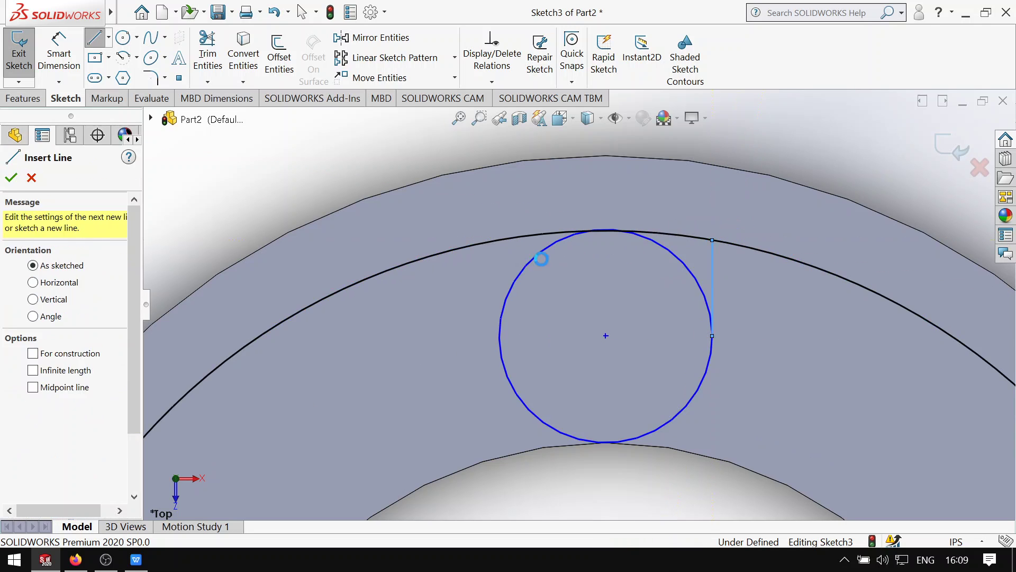
pyautogui.click(499, 336)
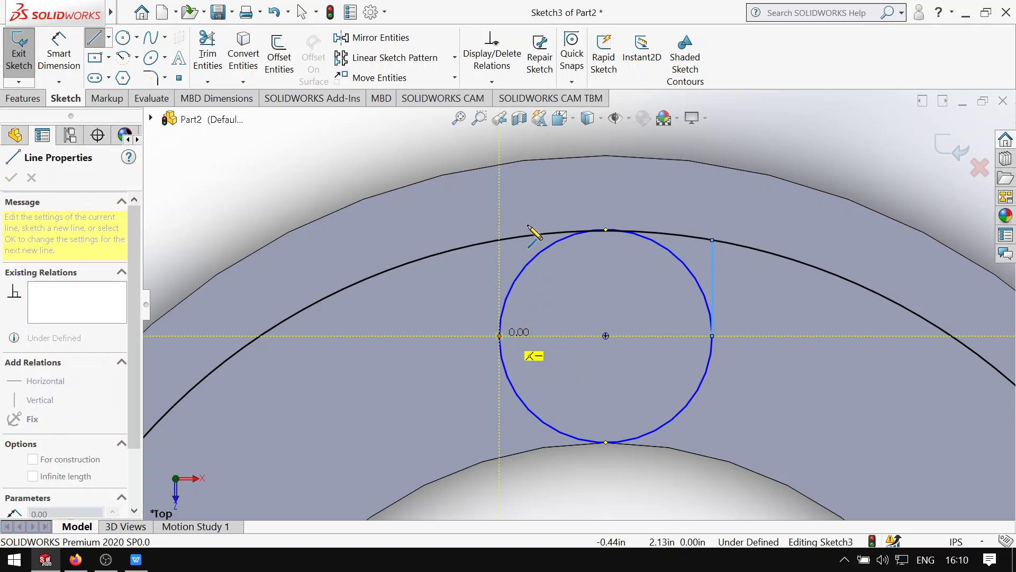
pyautogui.click(499, 240)
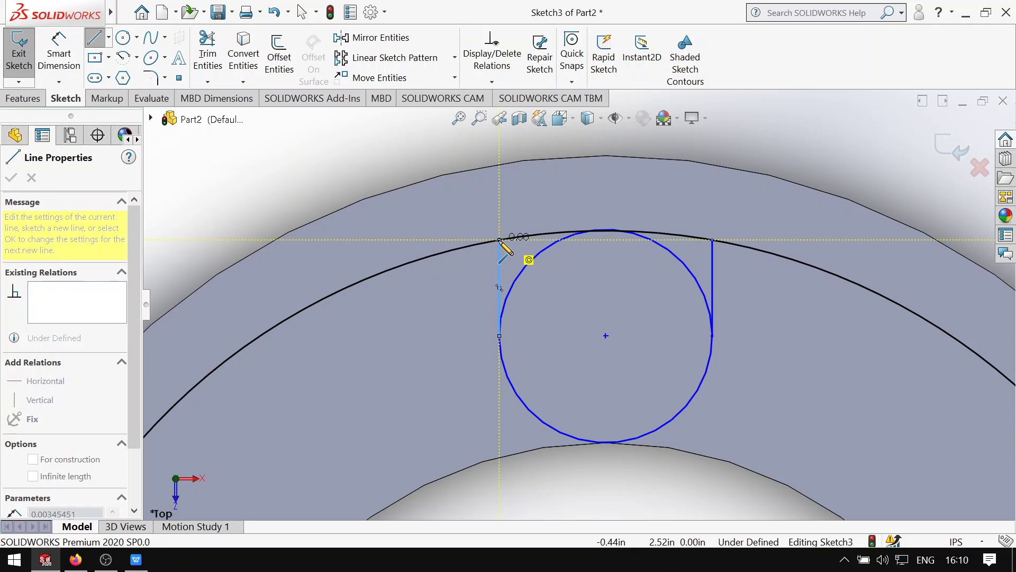
pyautogui.press('Escape')
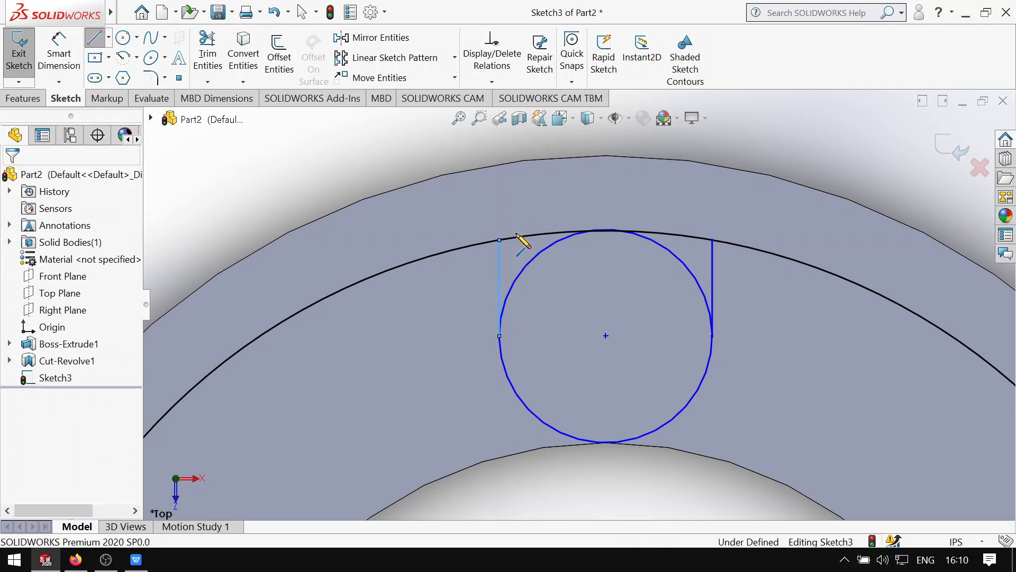
pyautogui.click(510, 277)
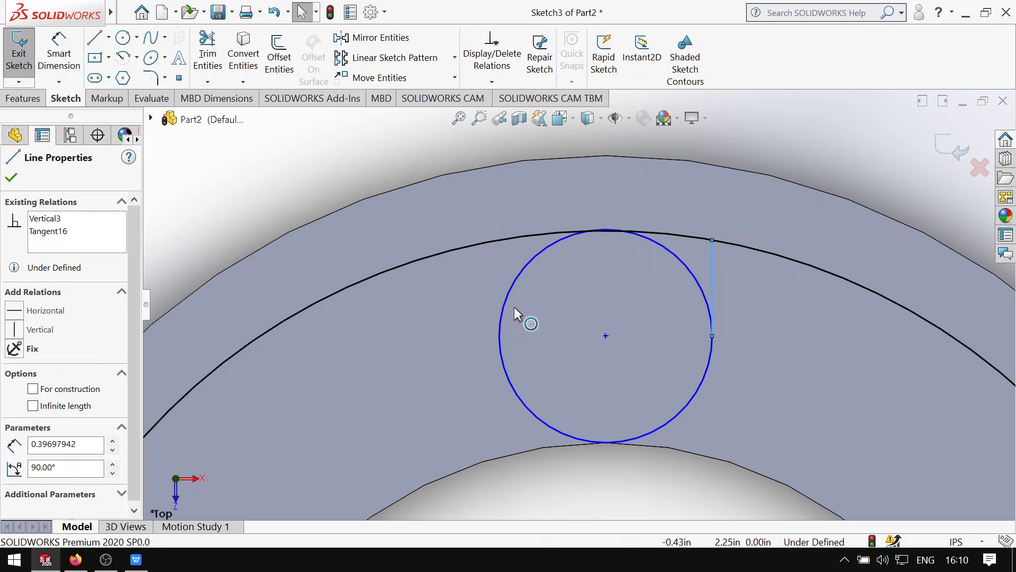
# - Check the assignment drawing and redraw the top circle's left vertical line to the arc
pyautogui.press('l')
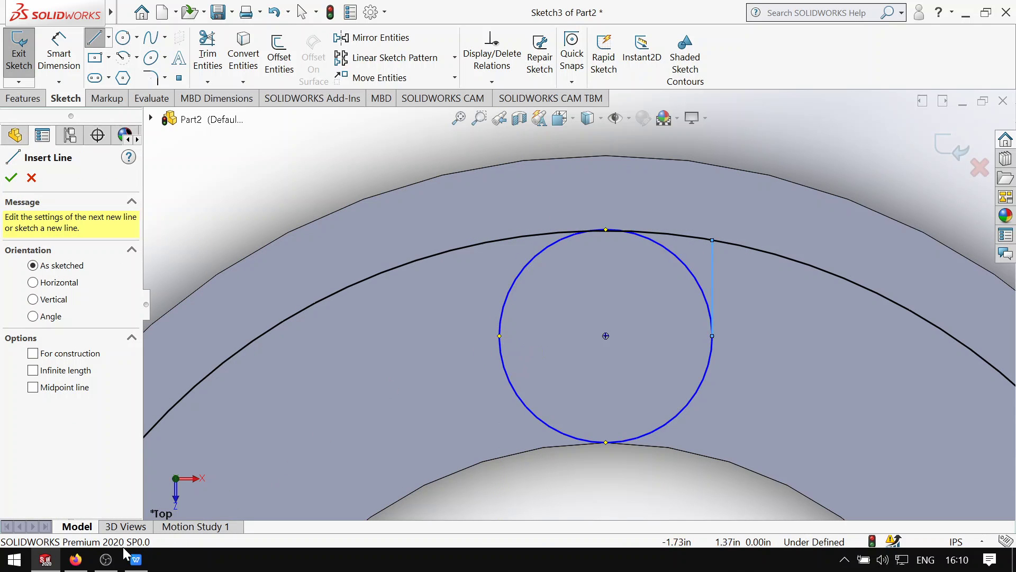
pyautogui.click(76, 559)
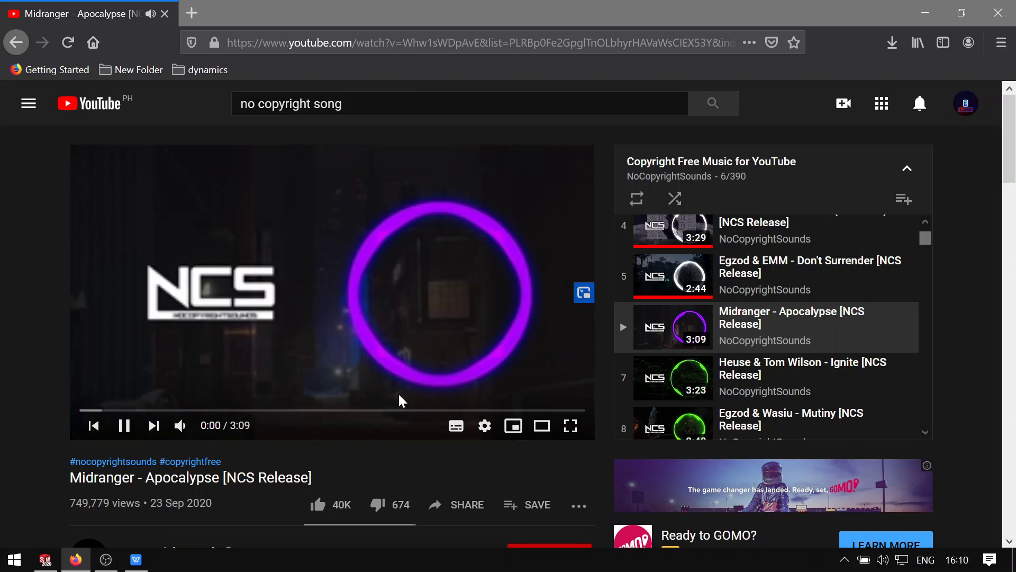
pyautogui.click(136, 560)
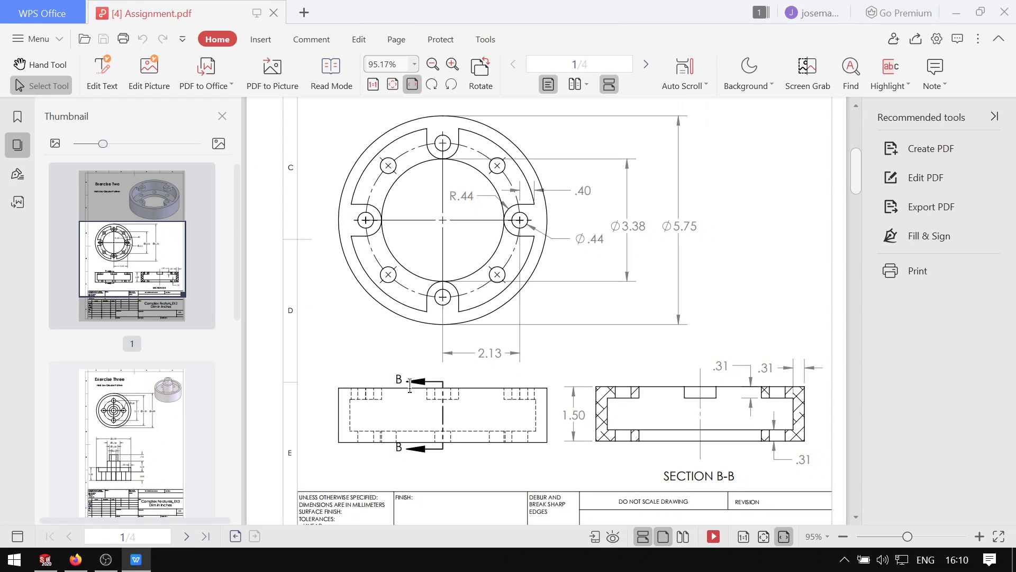
pyautogui.click(106, 559)
pyautogui.click(46, 560)
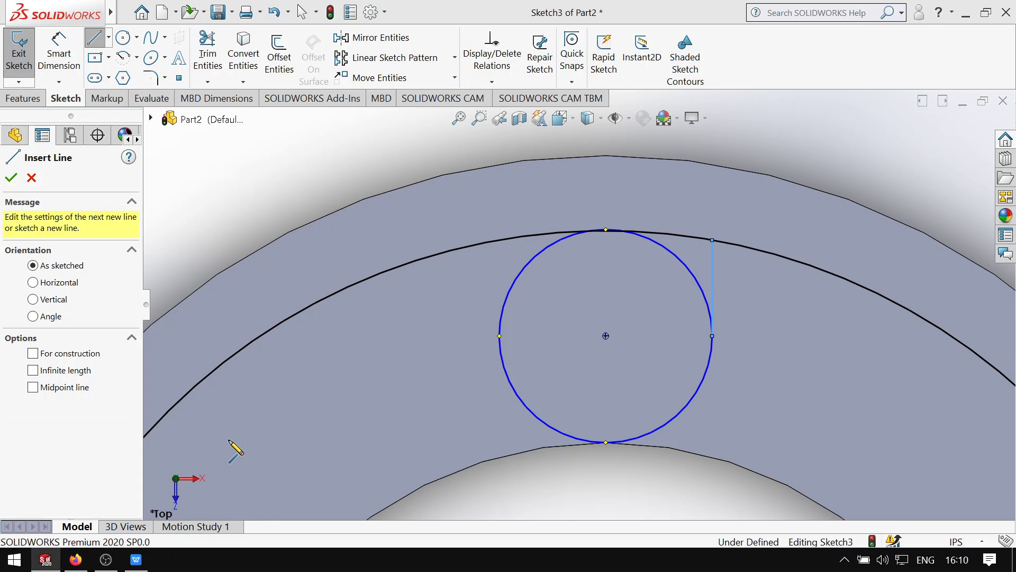
pyautogui.click(499, 335)
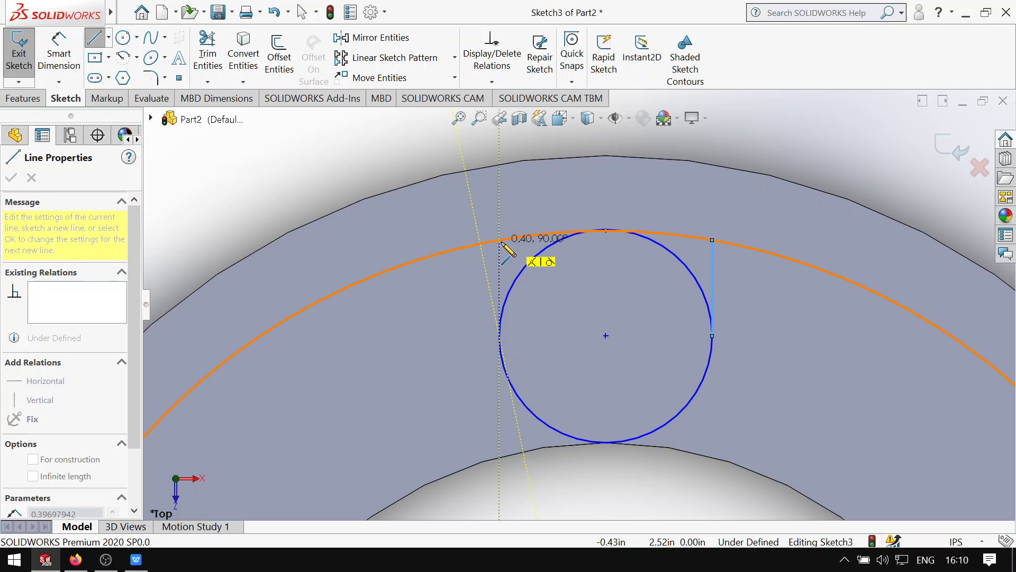
pyautogui.click(499, 241)
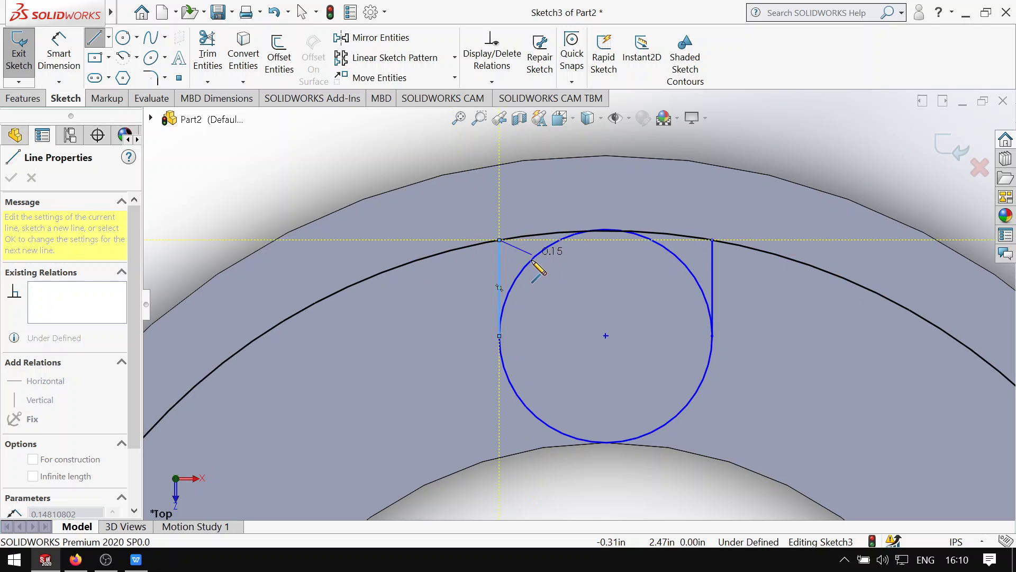
pyautogui.scroll(-1, 527, 317)
pyautogui.scroll(4, 526, 317)
pyautogui.press('Escape')
pyautogui.scroll(2, 440, 399)
pyautogui.scroll(-3, 535, 410)
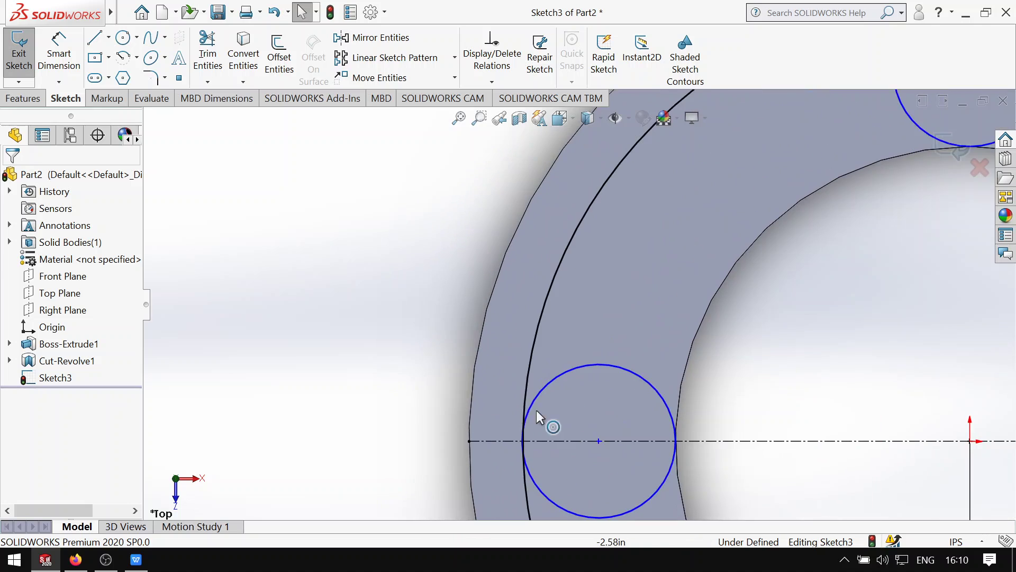
pyautogui.scroll(-2, 624, 351)
pyautogui.scroll(-3, 630, 347)
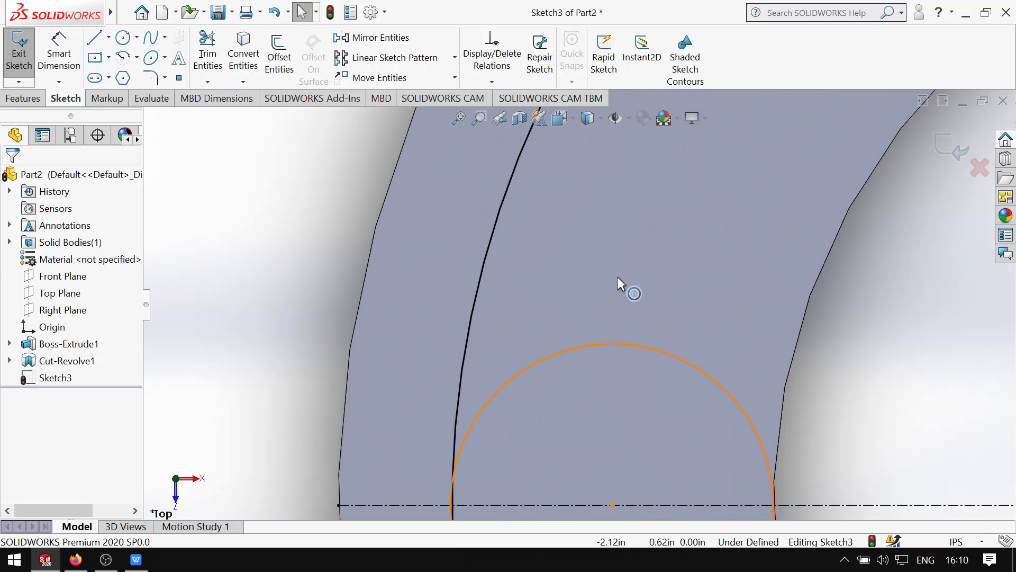
# - Draw the next circle's lower slot side to the arc, undoing a stray top line
pyautogui.press('l')
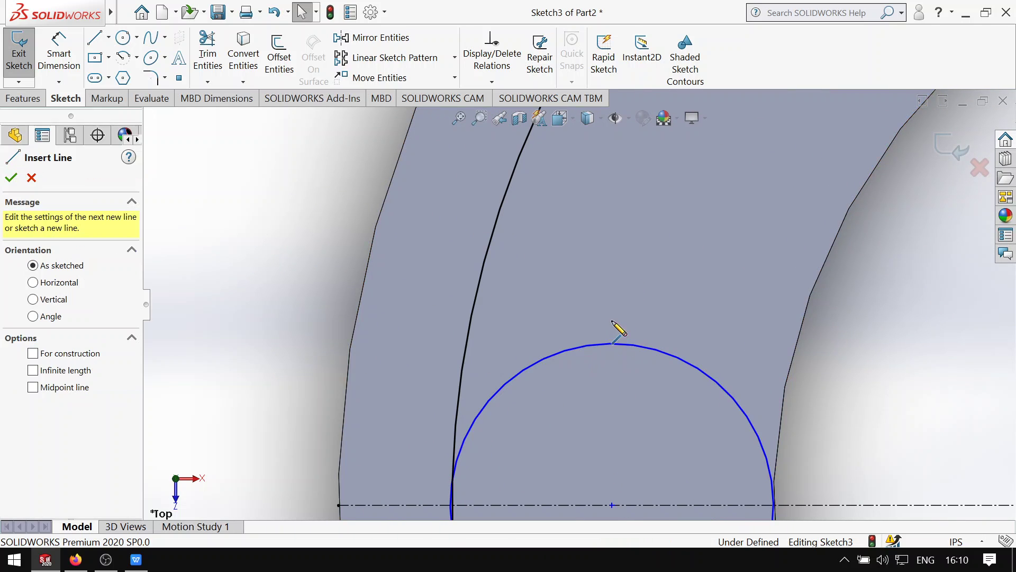
pyautogui.click(613, 344)
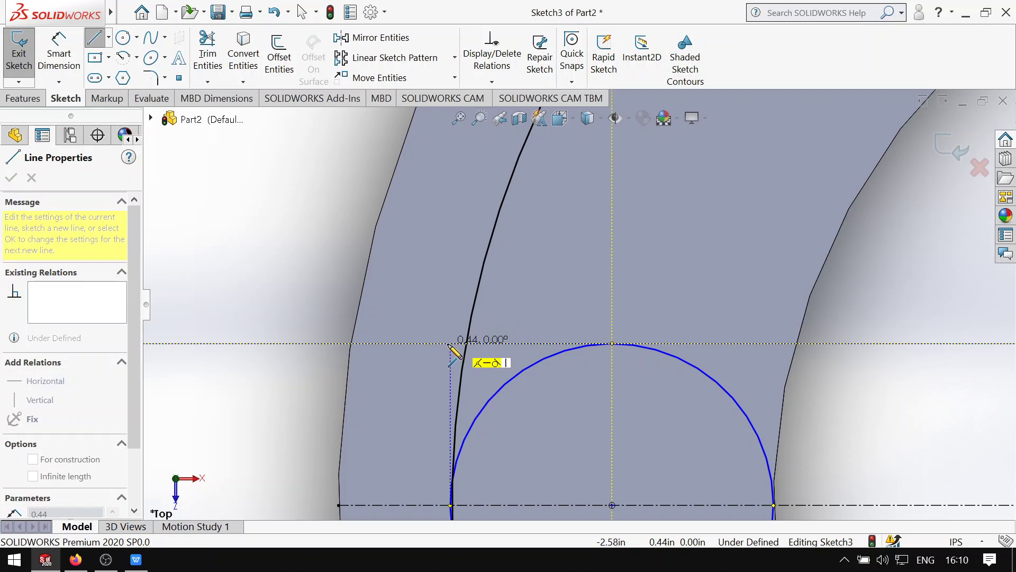
pyautogui.click(465, 345)
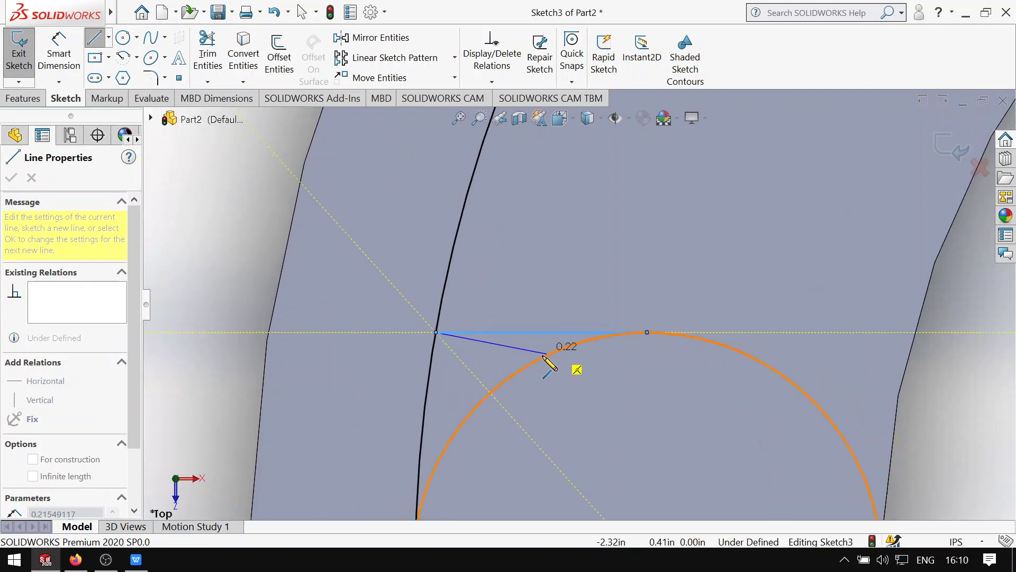
pyautogui.scroll(2, 618, 405)
pyautogui.scroll(-4, 609, 418)
pyautogui.scroll(-1, 614, 418)
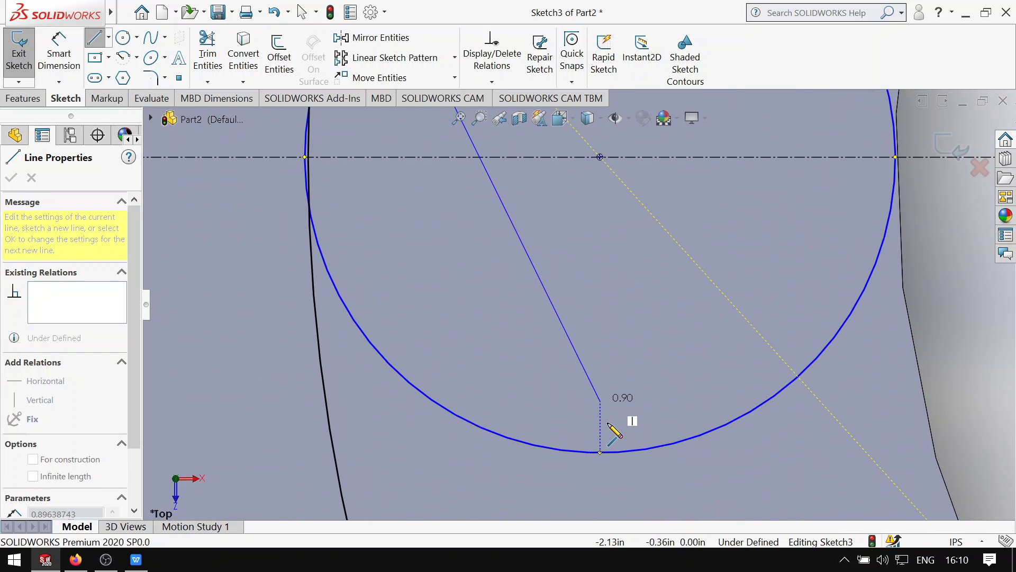
pyautogui.press('Escape')
pyautogui.hotkey('ctrl', 'z')
pyautogui.press('l')
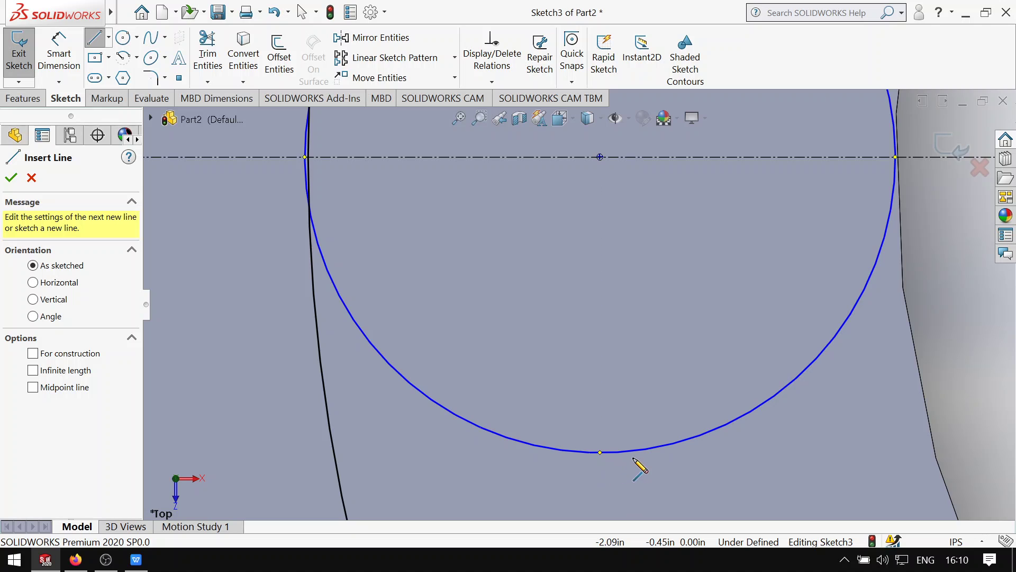
pyautogui.click(600, 452)
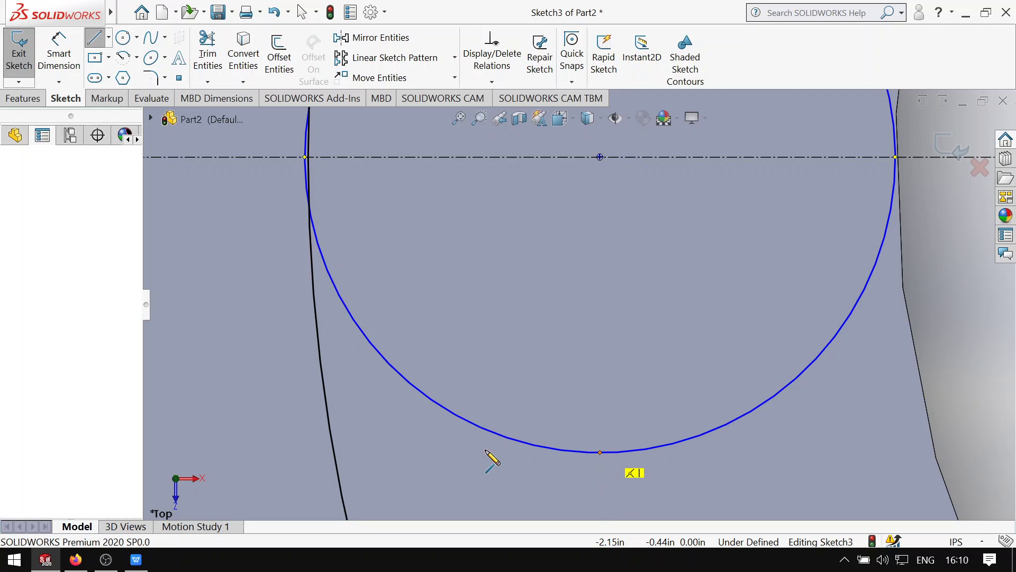
pyautogui.click(333, 453)
pyautogui.scroll(3, 582, 424)
pyautogui.scroll(3, 682, 404)
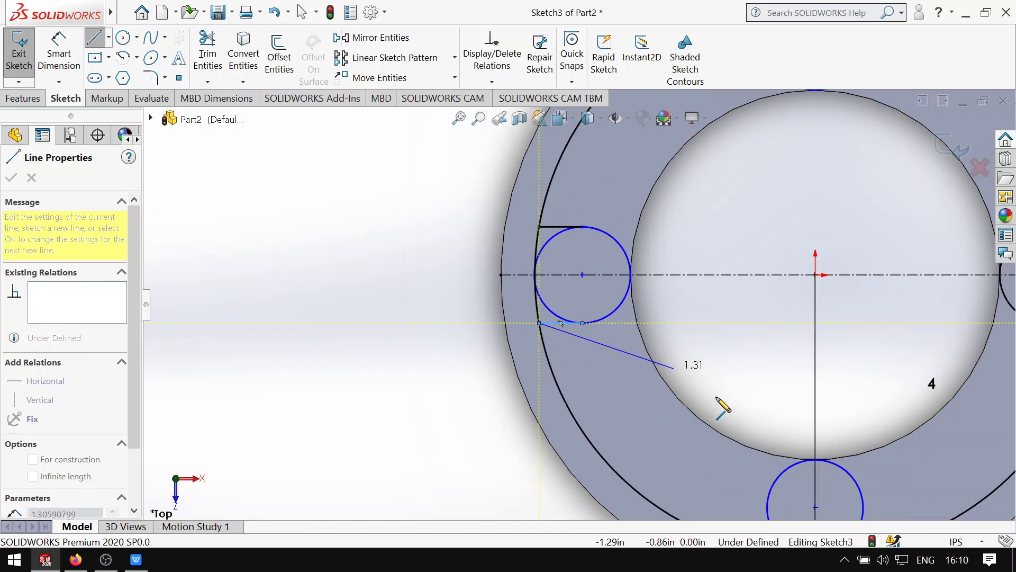
pyautogui.press('Escape')
pyautogui.scroll(3, 719, 407)
pyautogui.scroll(-4, 715, 420)
pyautogui.scroll(-2, 662, 381)
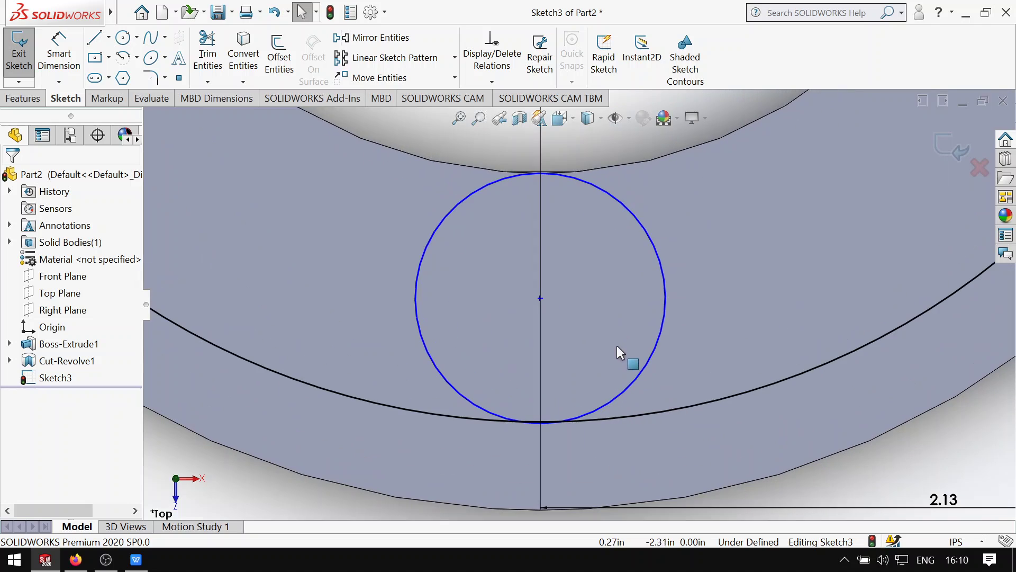
# - Draw two vertical lines from the bottom 0.88 in circle's sides down to the outer circle
pyautogui.press('l')
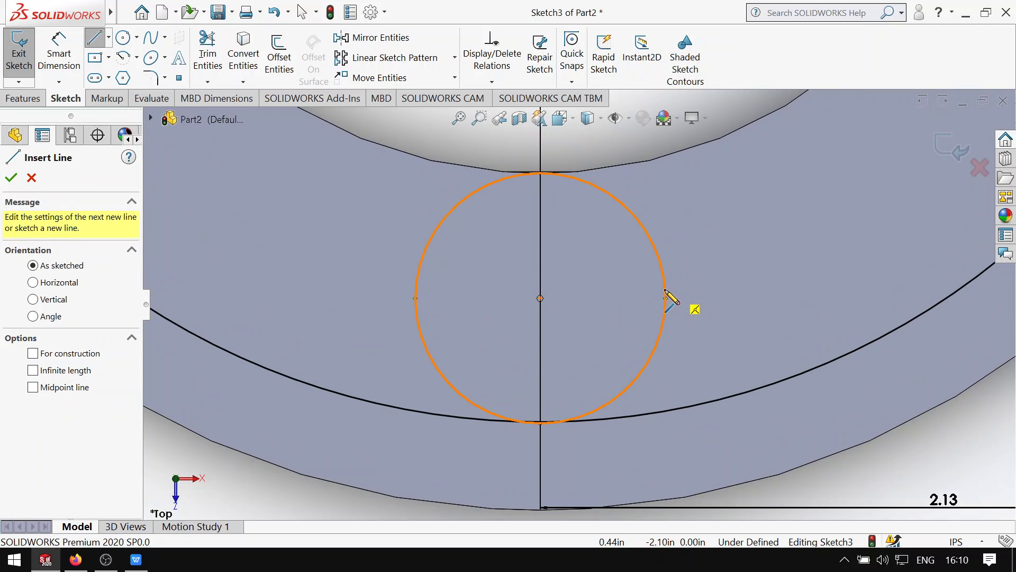
pyautogui.click(666, 299)
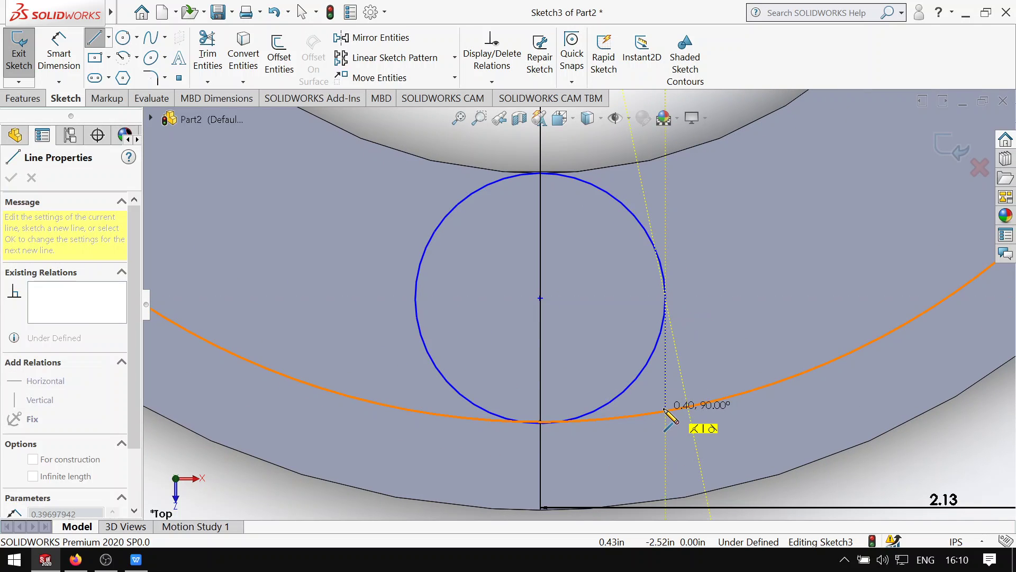
pyautogui.doubleClick(666, 412)
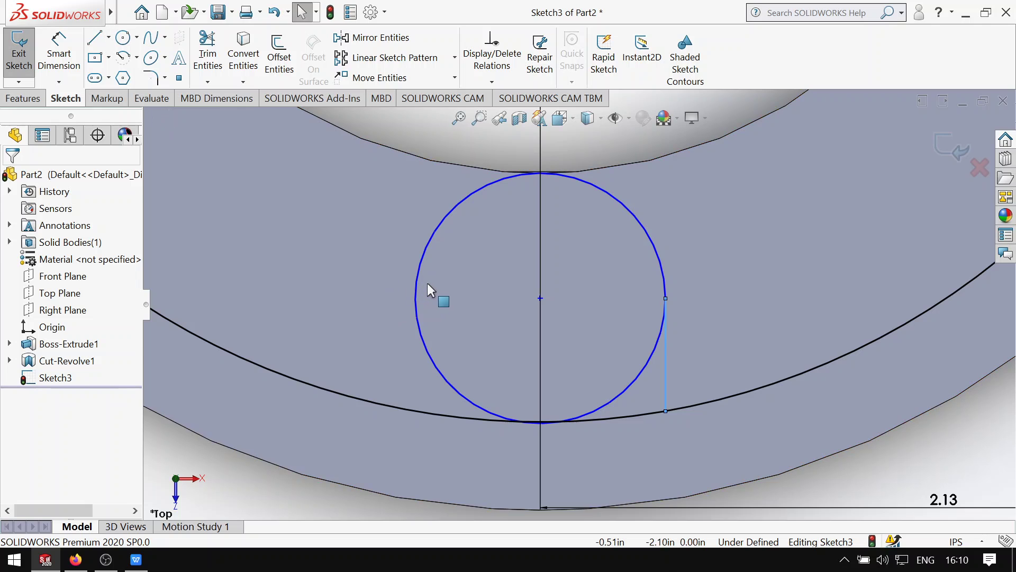
pyautogui.click(415, 299)
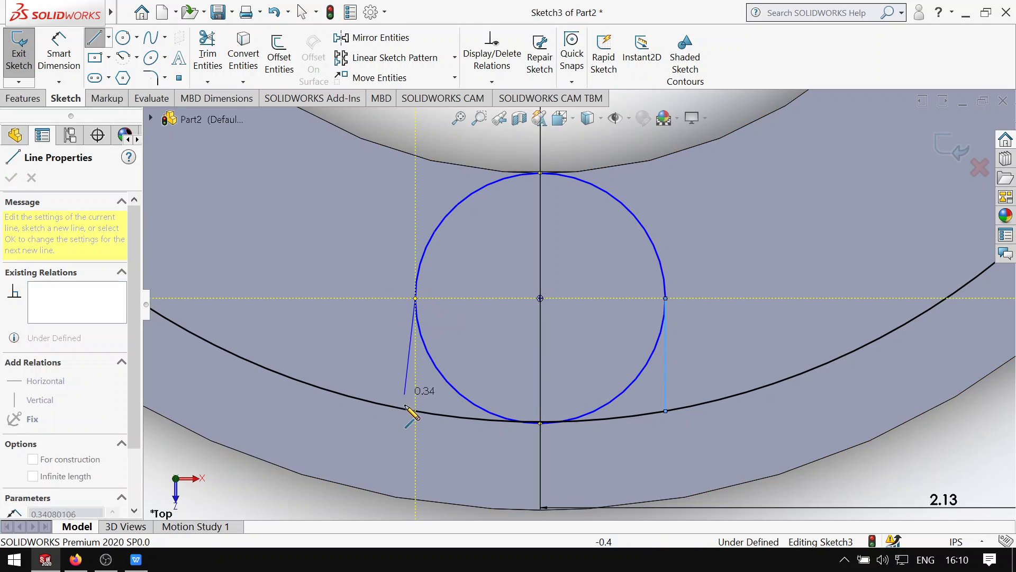
pyautogui.click(416, 411)
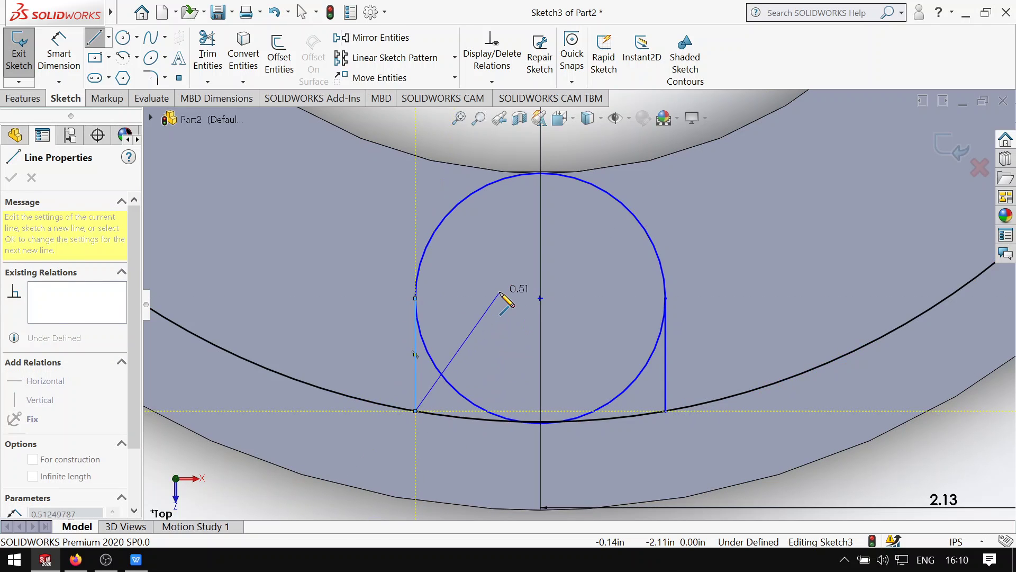
pyautogui.press('Escape')
pyautogui.scroll(3, 545, 259)
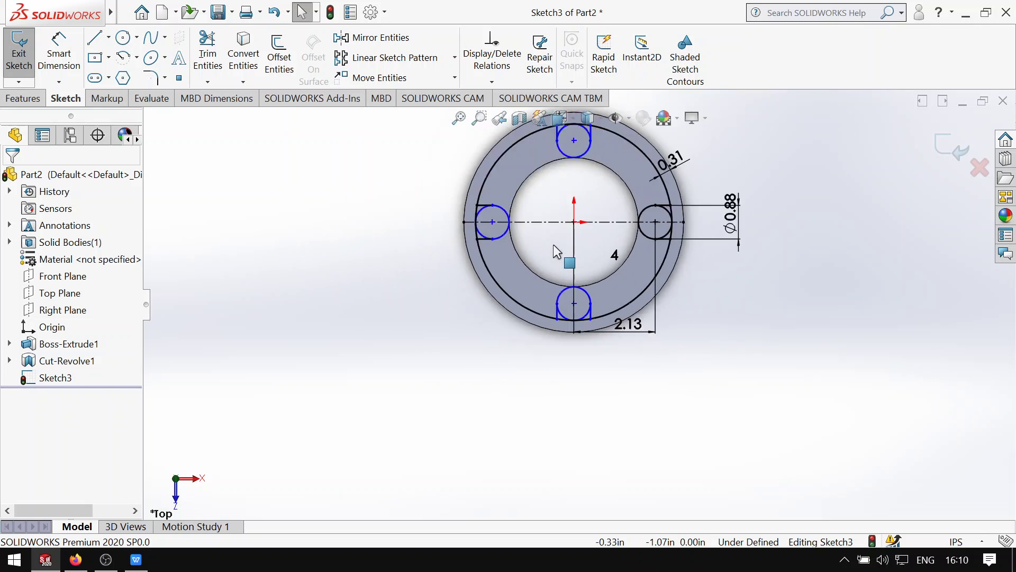
pyautogui.scroll(-3, 552, 241)
pyautogui.scroll(-3, 550, 239)
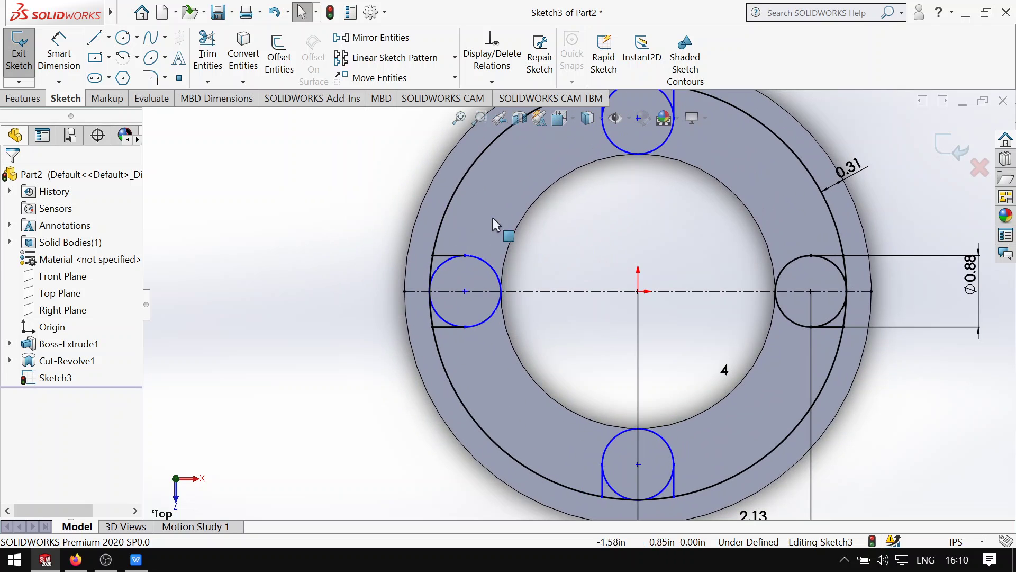
# - Power-trim the left and top circles' outer arcs and the arc between their slot lines
pyautogui.click(207, 53)
pyautogui.moveTo(439, 276)
pyautogui.mouseDown()
pyautogui.moveTo(422, 306)
pyautogui.moveTo(469, 342)
pyautogui.mouseUp()
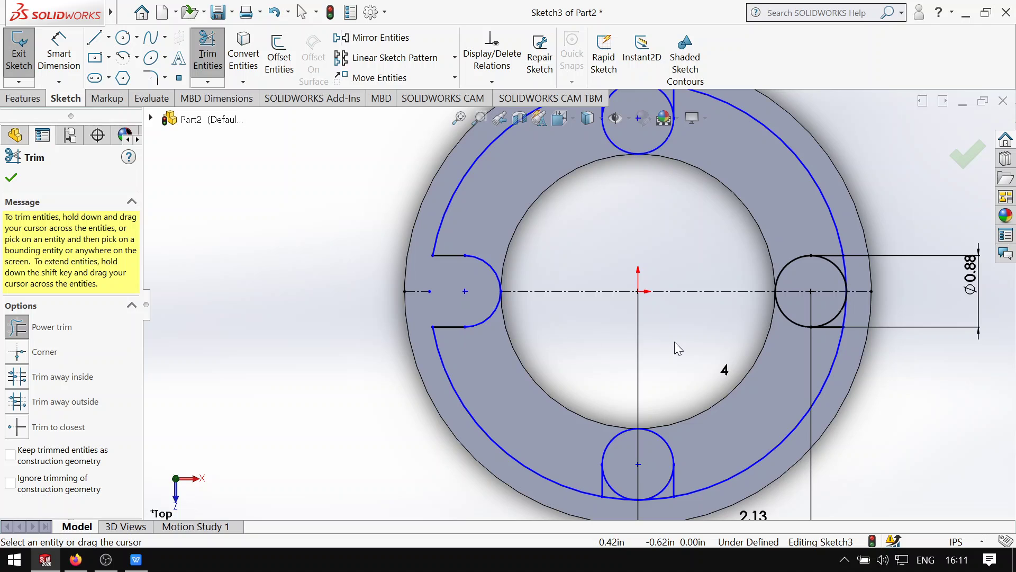
pyautogui.scroll(3, 661, 297)
pyautogui.scroll(-3, 607, 159)
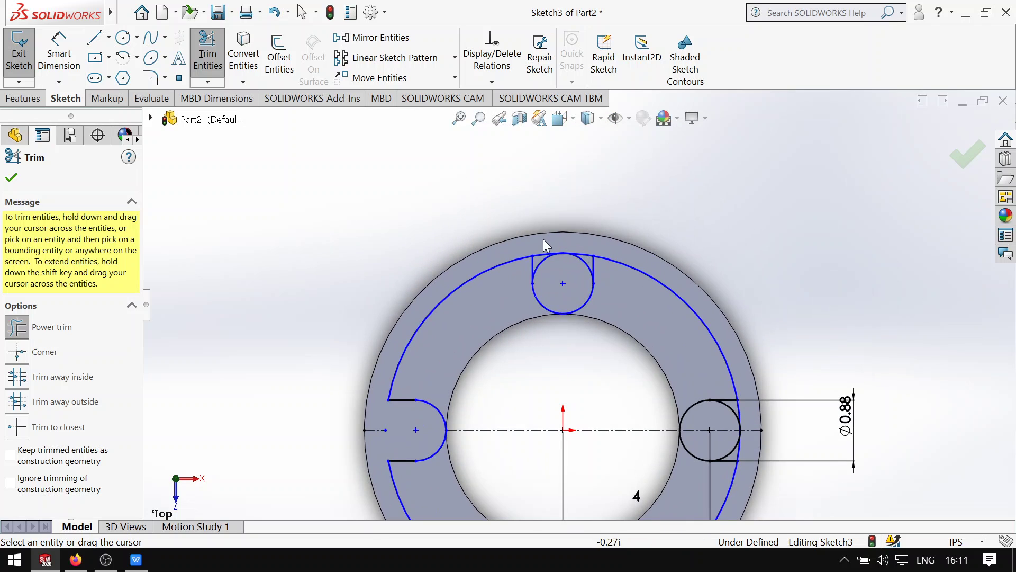
pyautogui.moveTo(544, 249); pyautogui.dragTo(571, 253)
pyautogui.scroll(2, 678, 344)
pyautogui.scroll(-4, 615, 335)
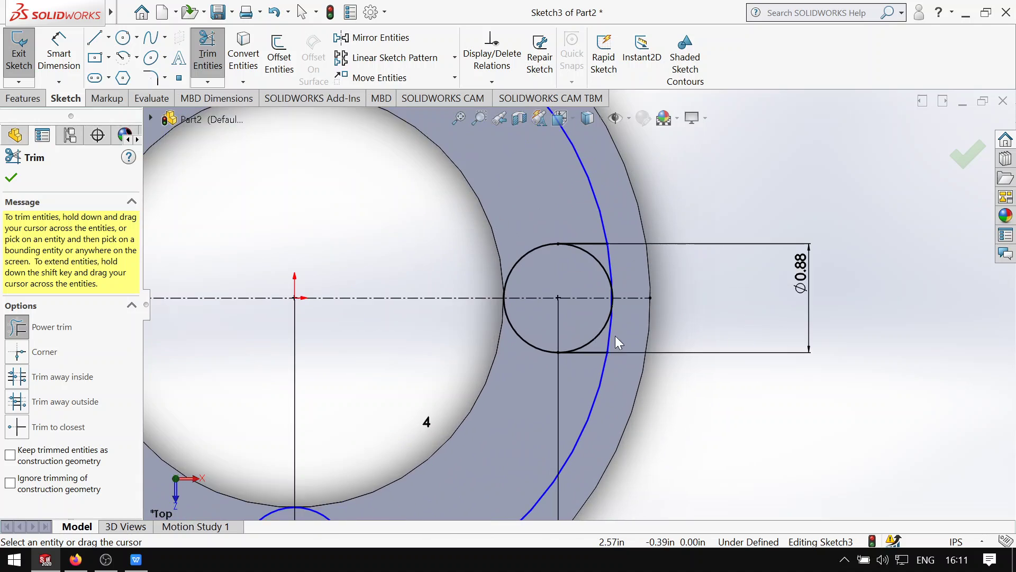
pyautogui.scroll(-2, 615, 335)
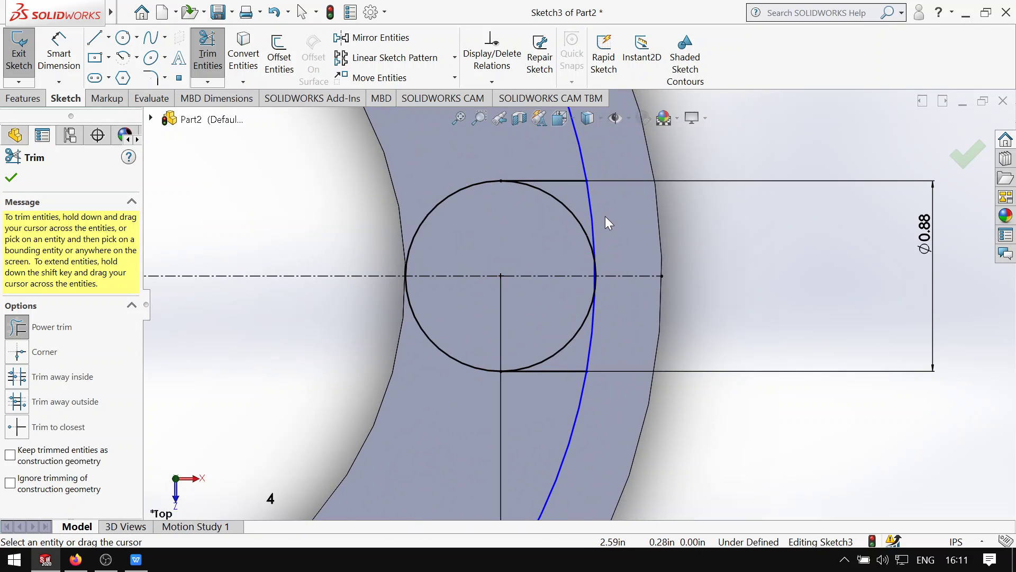
# - Power-trim the right and bottom circles' outer arcs and the arc across each slot
pyautogui.moveTo(606, 222); pyautogui.dragTo(571, 294)
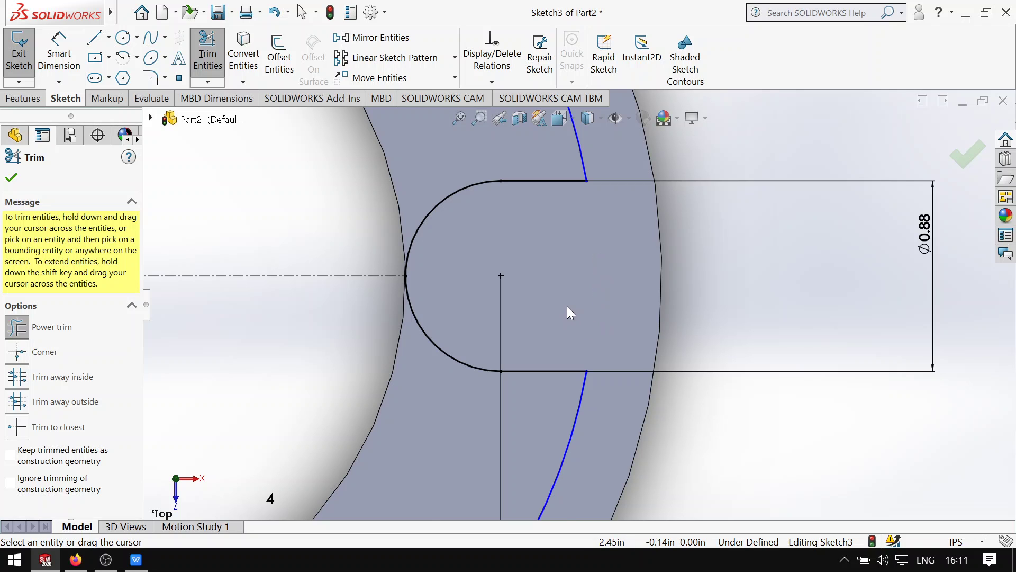
pyautogui.scroll(2, 568, 321)
pyautogui.scroll(3, 570, 333)
pyautogui.scroll(1, 543, 344)
pyautogui.scroll(-2, 474, 417)
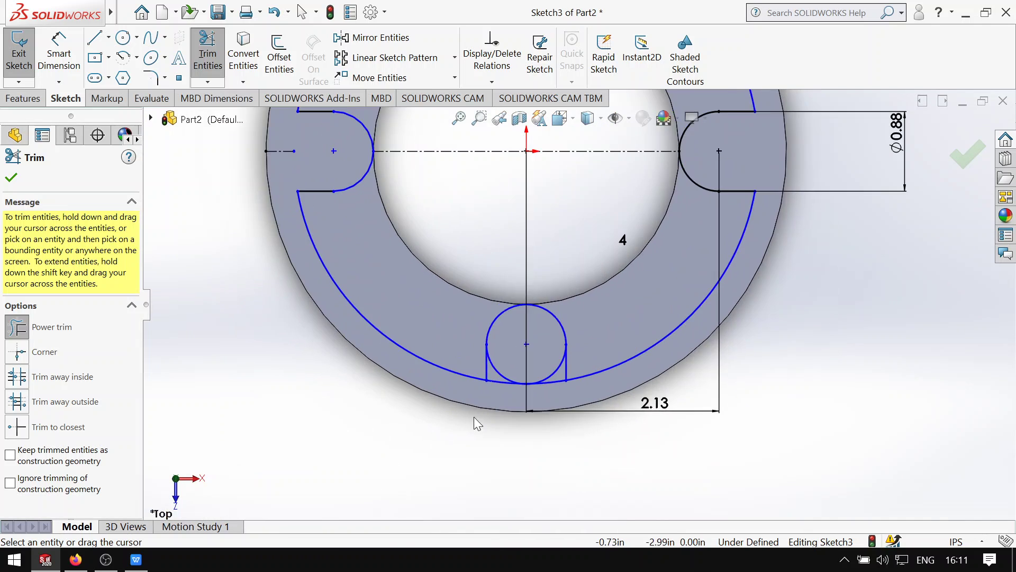
pyautogui.scroll(-2, 474, 417)
pyautogui.moveTo(551, 350); pyautogui.dragTo(558, 300)
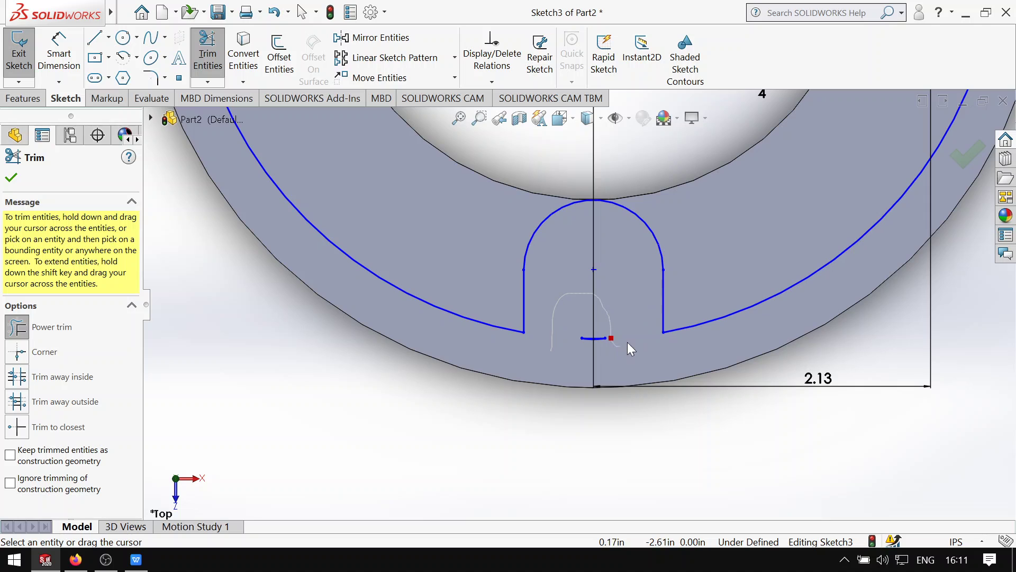
pyautogui.scroll(3, 672, 323)
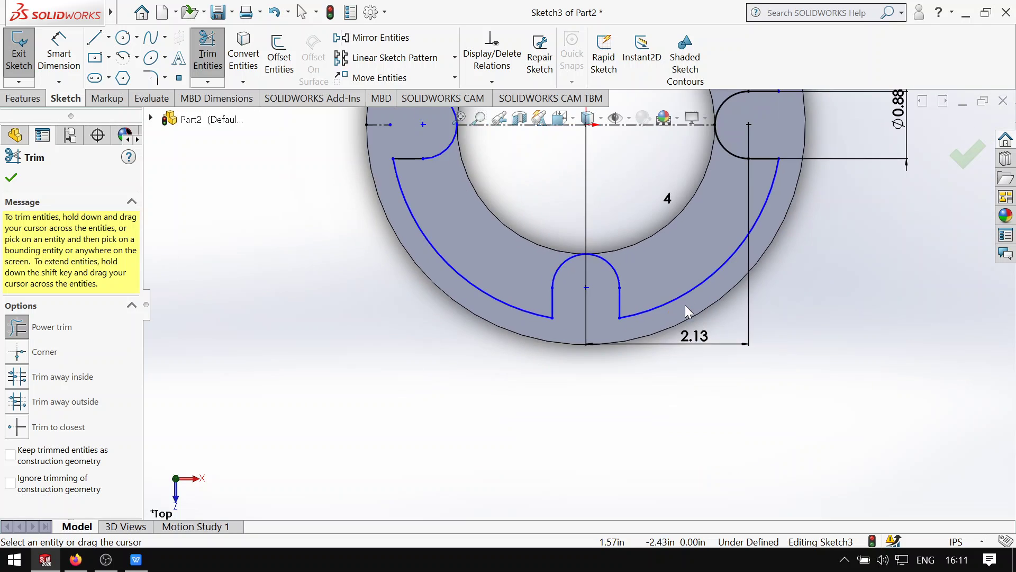
pyautogui.scroll(2, 635, 265)
pyautogui.scroll(-2, 585, 216)
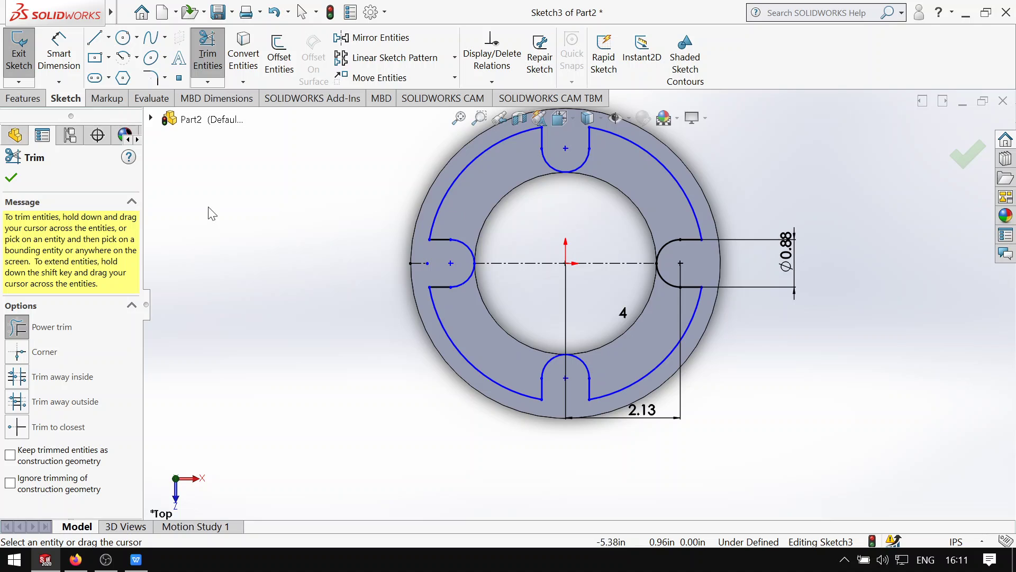
# - Exit Trim and inspect the short leftover line at the left slot
pyautogui.click(12, 178)
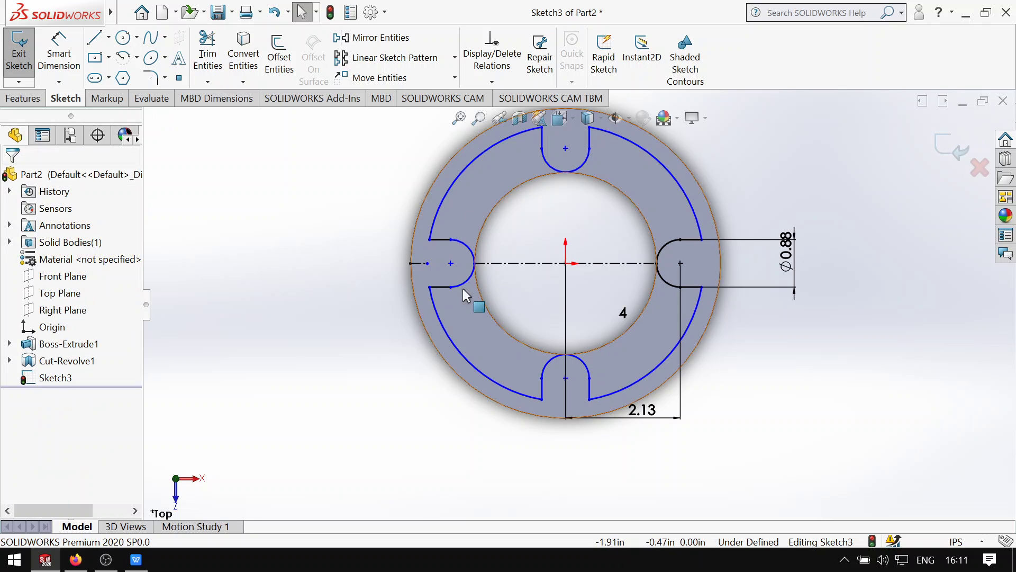
pyautogui.scroll(-4, 573, 294)
pyautogui.scroll(-2, 591, 300)
pyautogui.scroll(4, 604, 304)
pyautogui.scroll(-2, 617, 304)
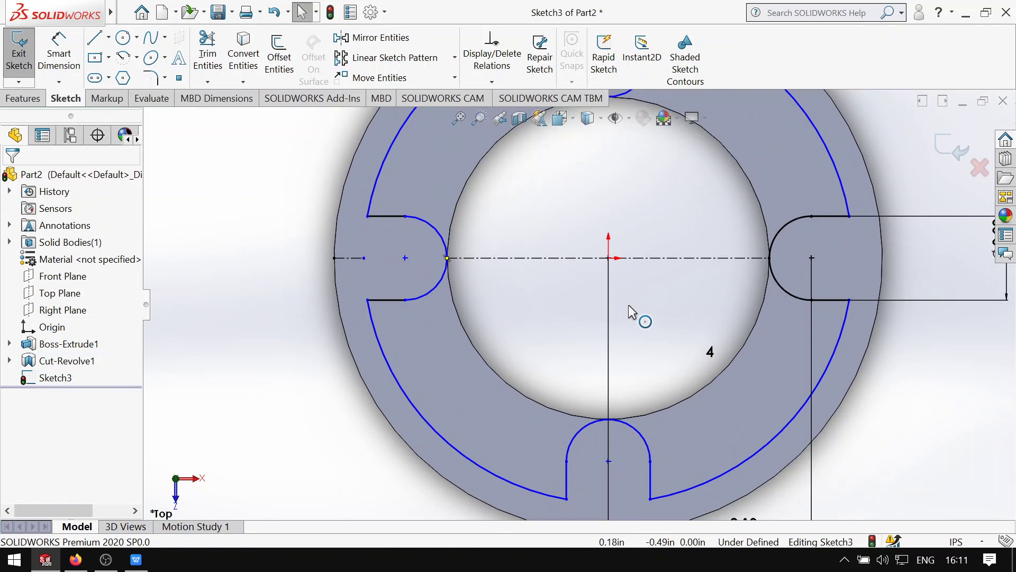
pyautogui.scroll(1, 634, 306)
pyautogui.scroll(1, 633, 306)
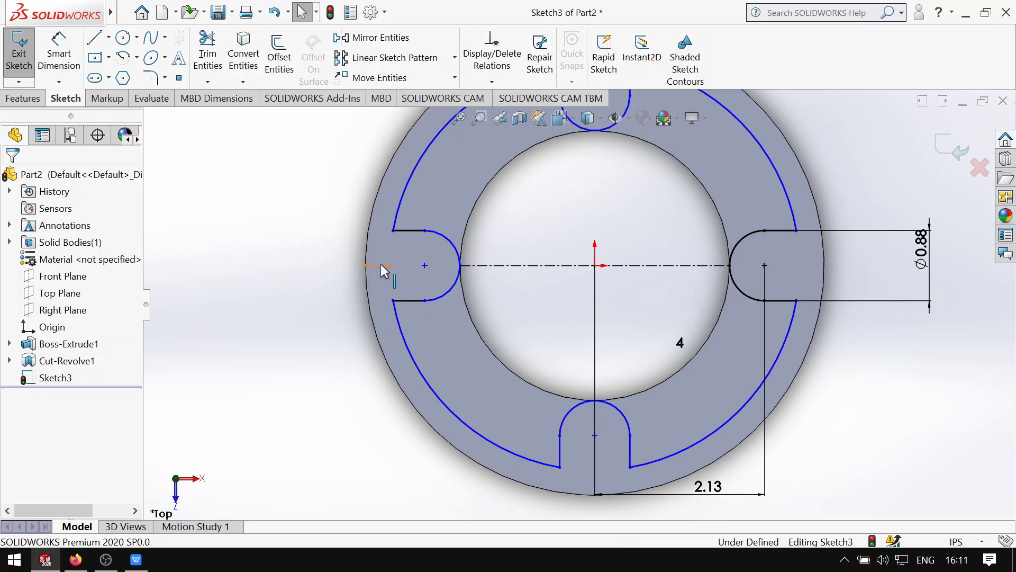
pyautogui.click(382, 266)
pyautogui.press('Escape')
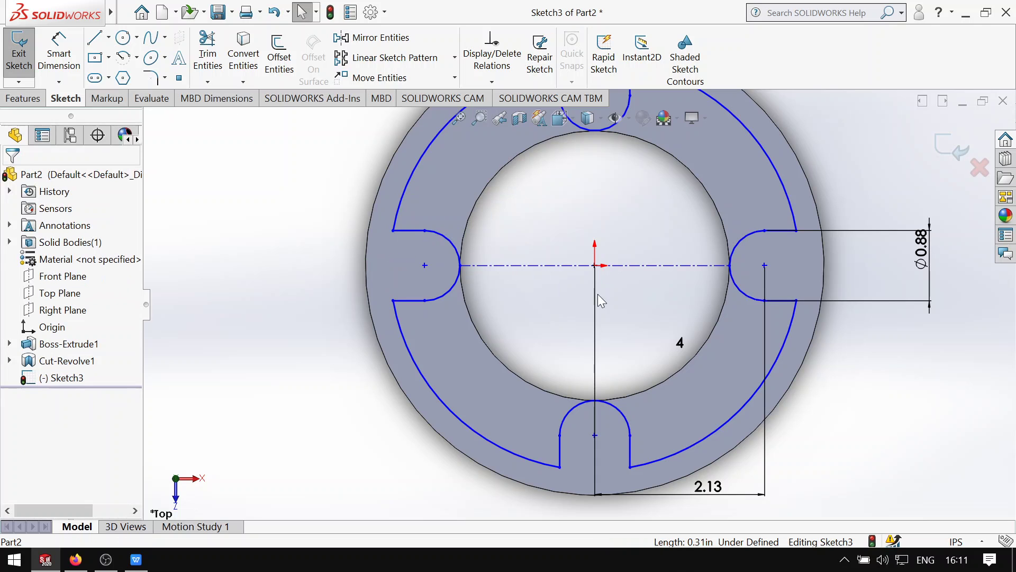
pyautogui.scroll(3, 656, 295)
pyautogui.scroll(-2, 625, 299)
pyautogui.scroll(-2, 587, 312)
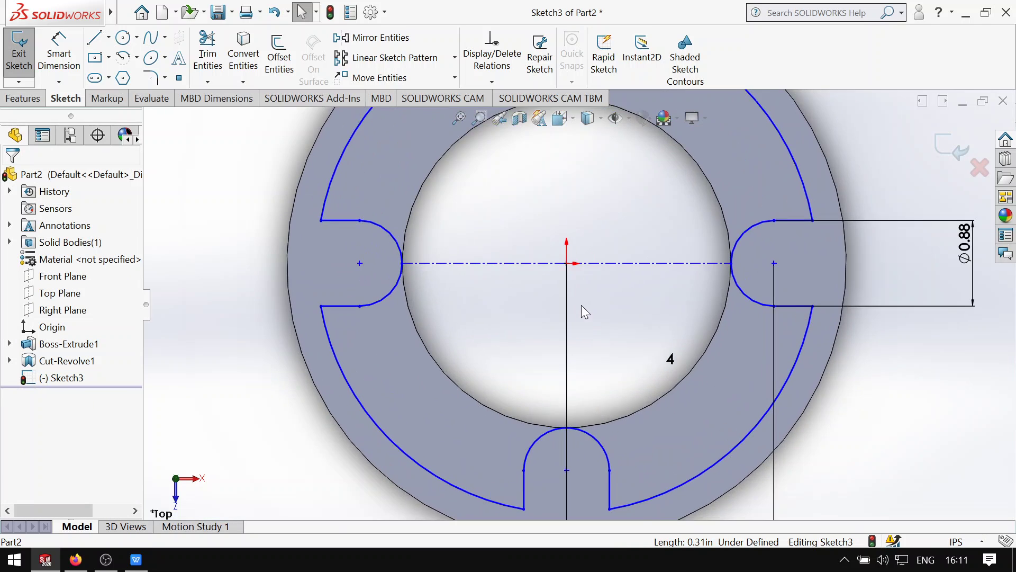
pyautogui.scroll(-1, 582, 307)
# - Delete the horizontal centreline from Sketch3 and bring up the Features commands
pyautogui.click(604, 253)
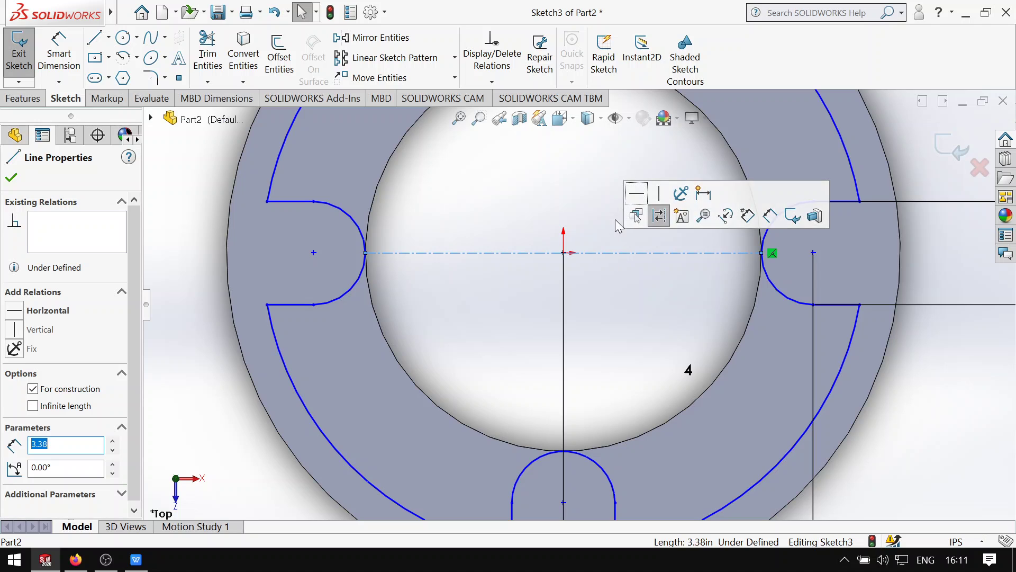
pyautogui.press('Delete')
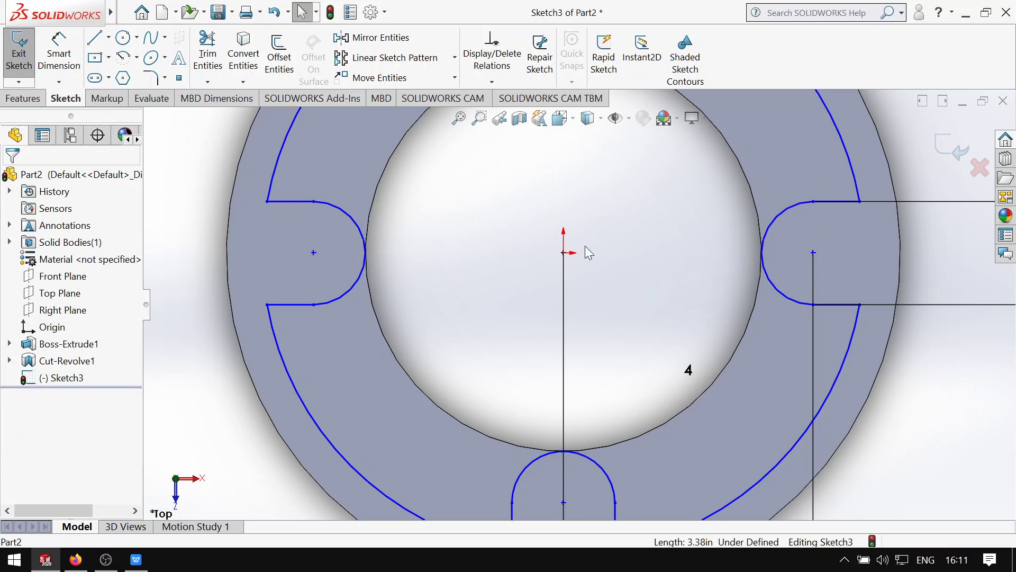
pyautogui.scroll(3, 641, 274)
pyautogui.scroll(-2, 630, 271)
pyautogui.scroll(2, 609, 296)
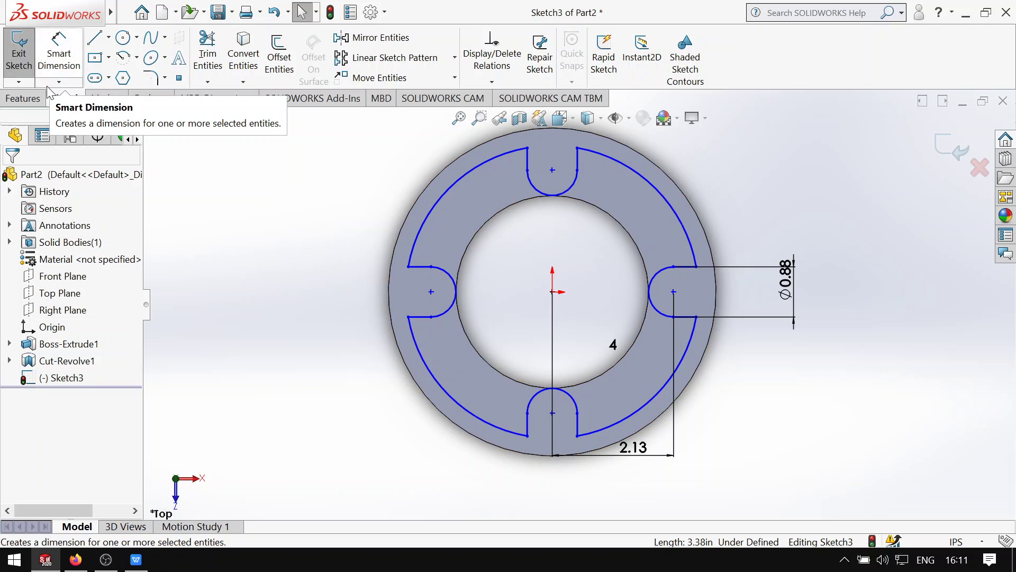
pyautogui.click(24, 99)
pyautogui.click(67, 100)
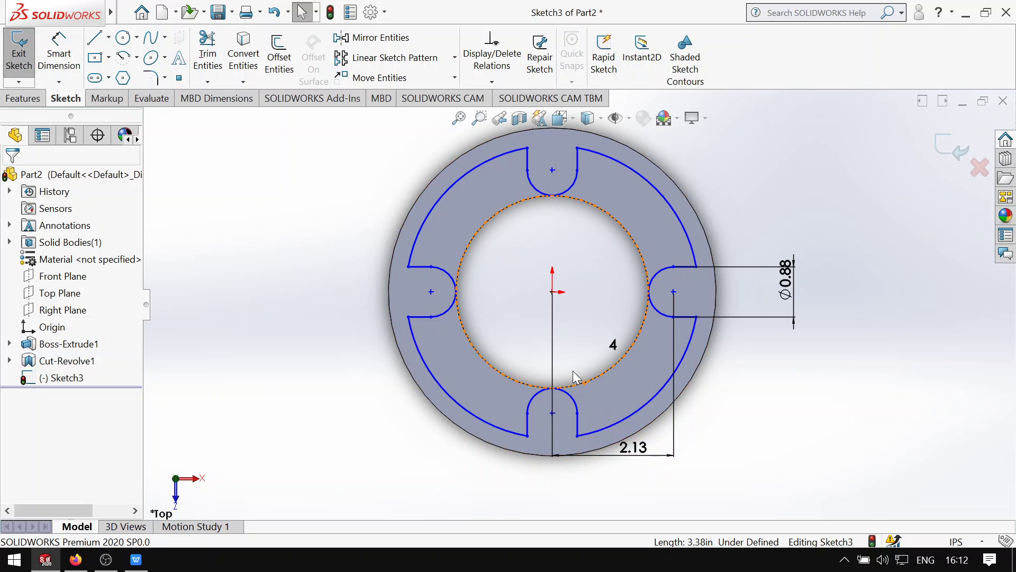
pyautogui.click(36, 99)
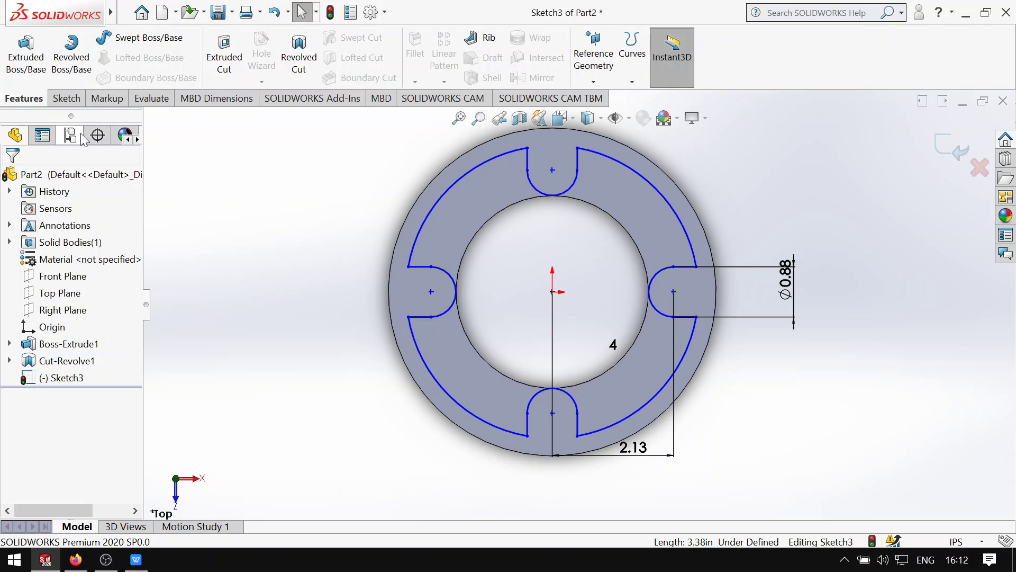
# - Start an Extruded Cut from Sketch3, reverse its direction and keep Blind depth at 1.50in
pyautogui.click(235, 78)
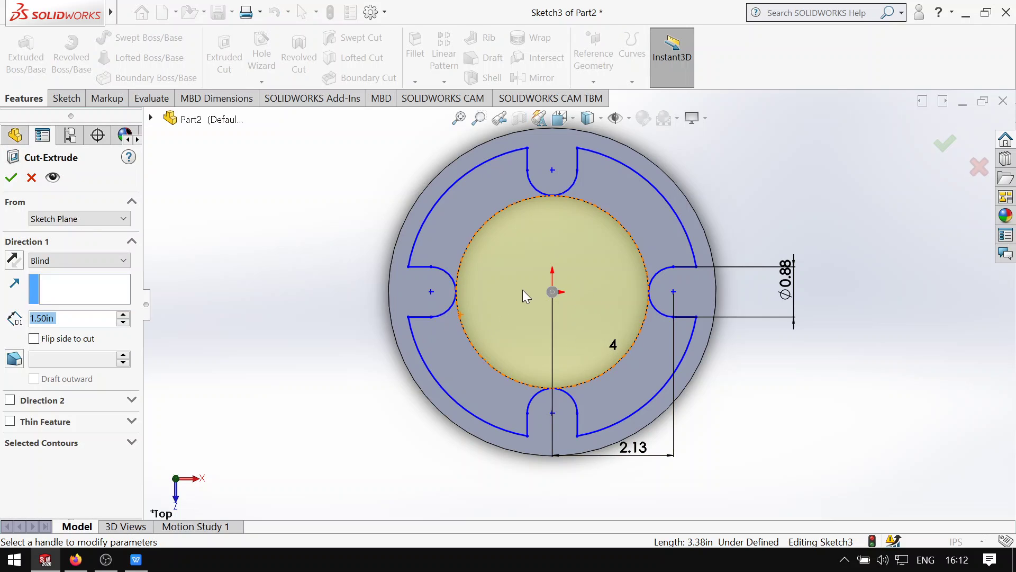
pyautogui.moveTo(522, 290)
pyautogui.mouseDown(button='middle')
pyautogui.moveTo(461, 234)
pyautogui.moveTo(485, 208)
pyautogui.moveTo(446, 170)
pyautogui.moveTo(433, 188)
pyautogui.moveTo(455, 201)
pyautogui.moveTo(457, 221)
pyautogui.mouseUp(button='middle')
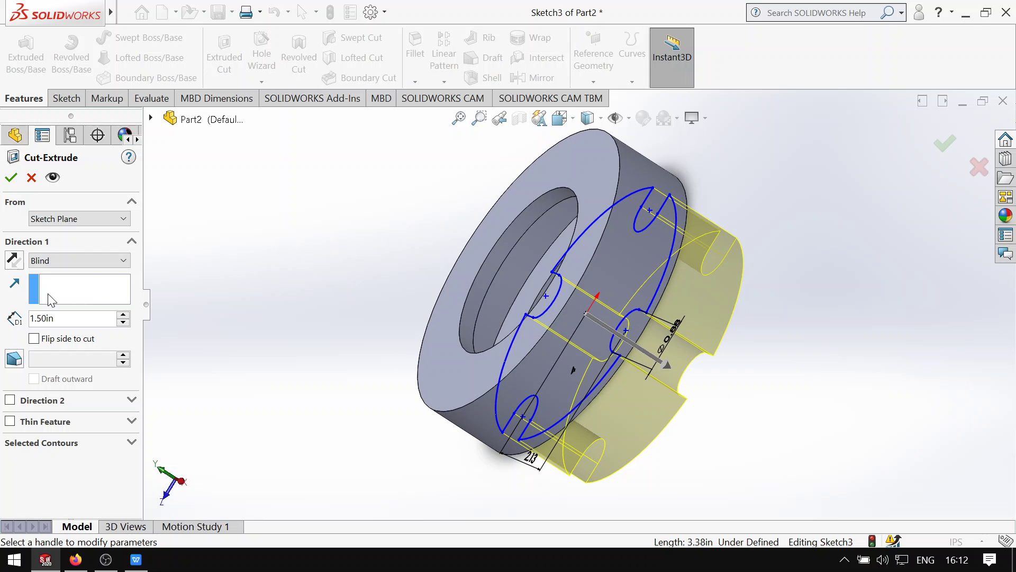
pyautogui.click(21, 266)
pyautogui.moveTo(334, 233); pyautogui.dragTo(349, 229, button='middle')
pyautogui.click(125, 316)
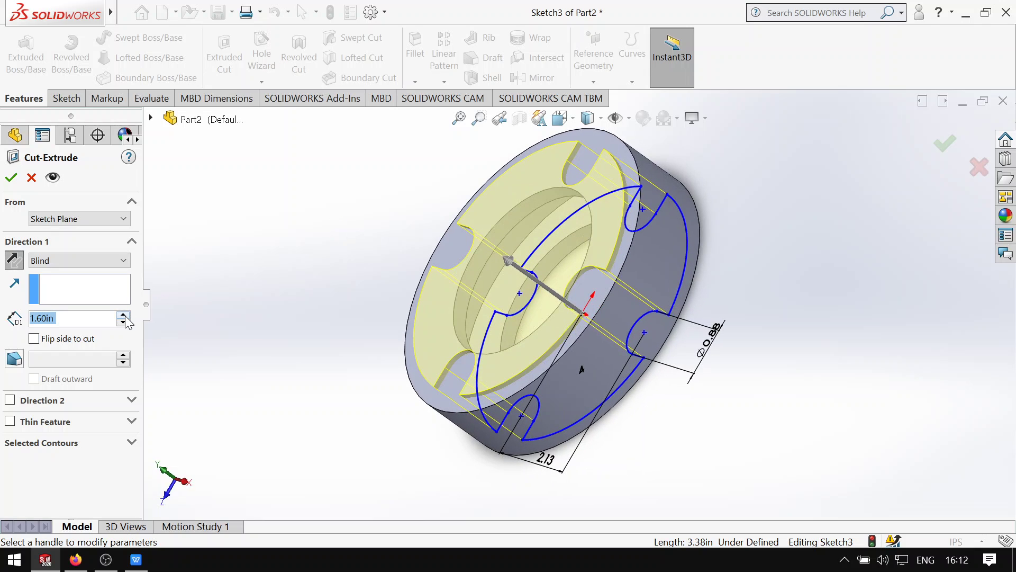
pyautogui.click(125, 321)
pyautogui.moveTo(339, 228)
pyautogui.mouseDown(button='middle')
pyautogui.moveTo(363, 220)
pyautogui.moveTo(376, 198)
pyautogui.moveTo(380, 245)
pyautogui.moveTo(266, 182)
pyautogui.moveTo(284, 205)
pyautogui.mouseUp(button='middle')
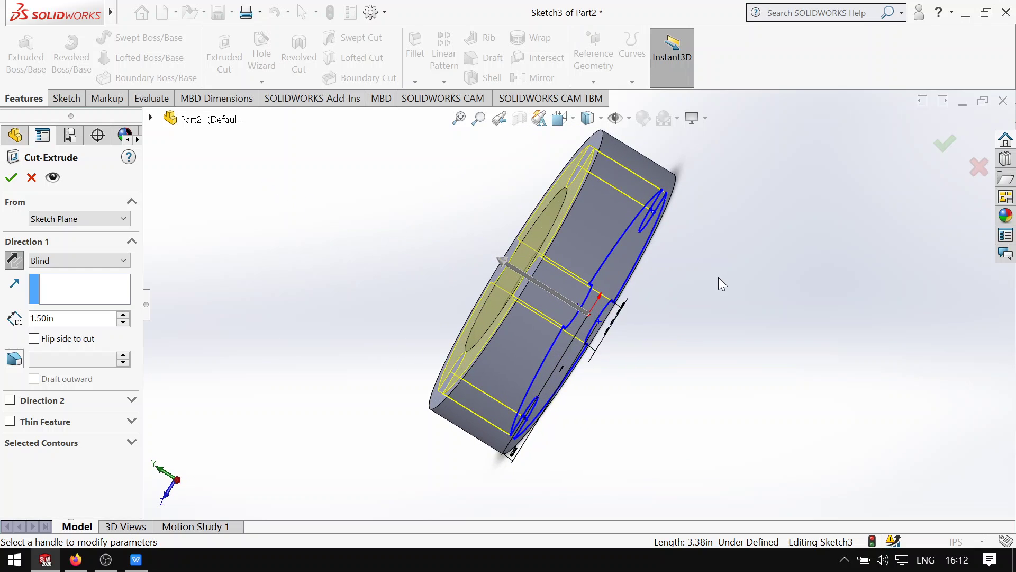
pyautogui.moveTo(721, 284)
pyautogui.mouseDown(button='middle')
pyautogui.moveTo(721, 234)
pyautogui.moveTo(679, 273)
pyautogui.moveTo(697, 335)
pyautogui.mouseUp(button='middle')
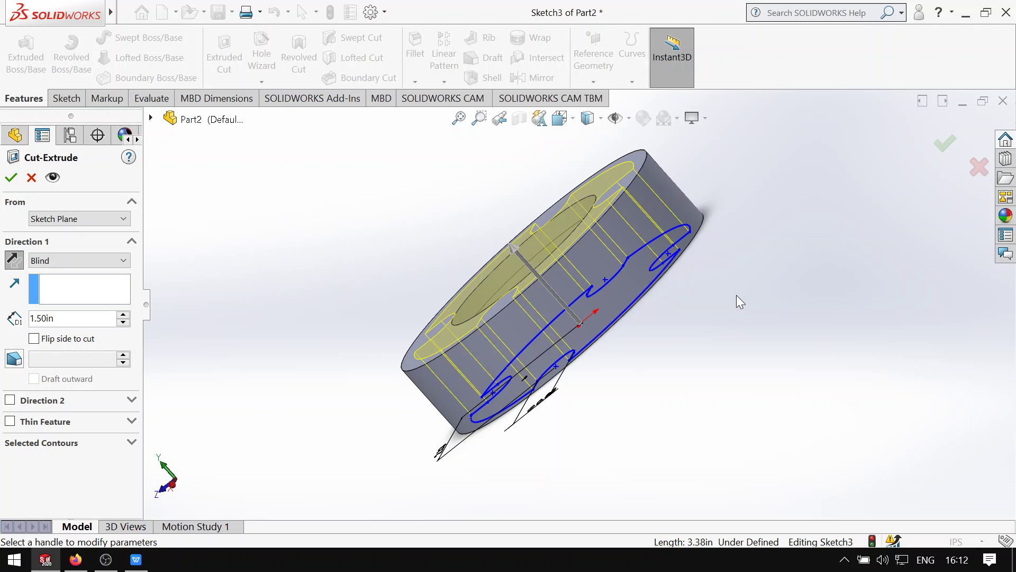
pyautogui.moveTo(739, 301)
pyautogui.mouseDown(button='middle')
pyautogui.moveTo(726, 274)
pyautogui.moveTo(733, 289)
pyautogui.mouseUp(button='middle')
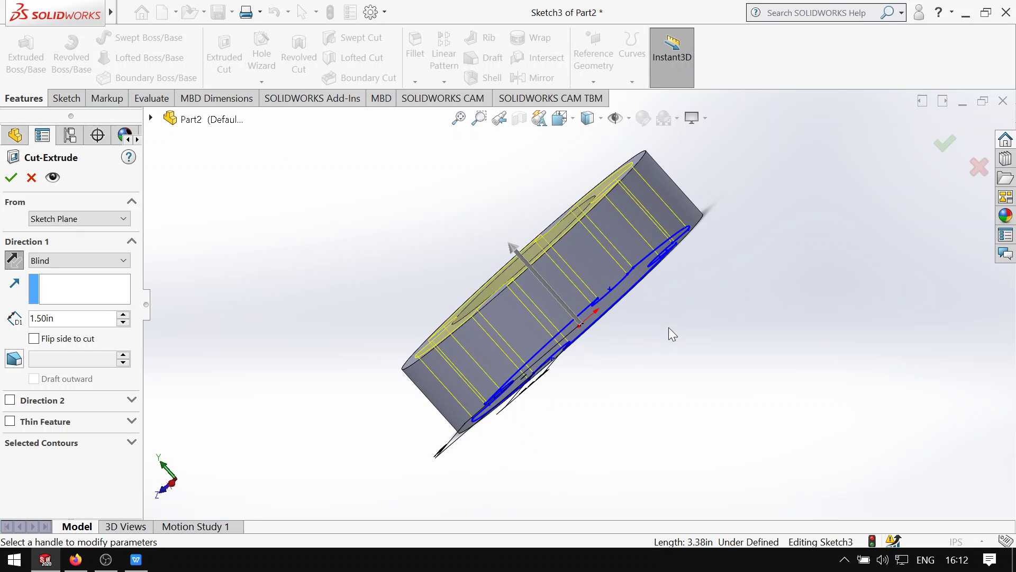
pyautogui.moveTo(669, 327); pyautogui.dragTo(624, 255, button='middle')
pyautogui.moveTo(639, 288)
pyautogui.mouseDown(button='middle')
pyautogui.moveTo(773, 374)
pyautogui.moveTo(674, 246)
pyautogui.mouseUp(button='middle')
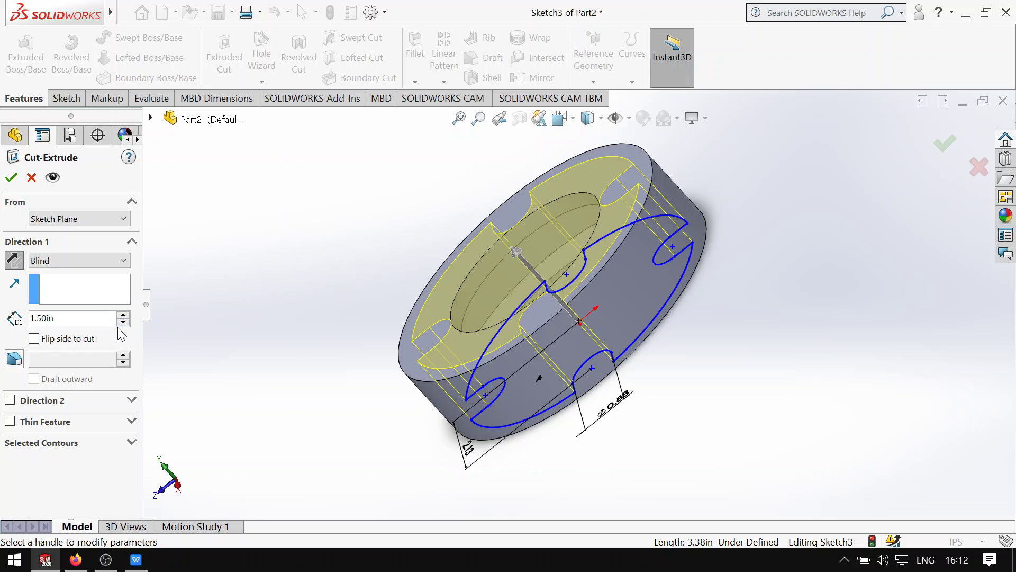
# - Set the cut to start from an Offset, raising it to 0.90in
pyautogui.click(123, 220)
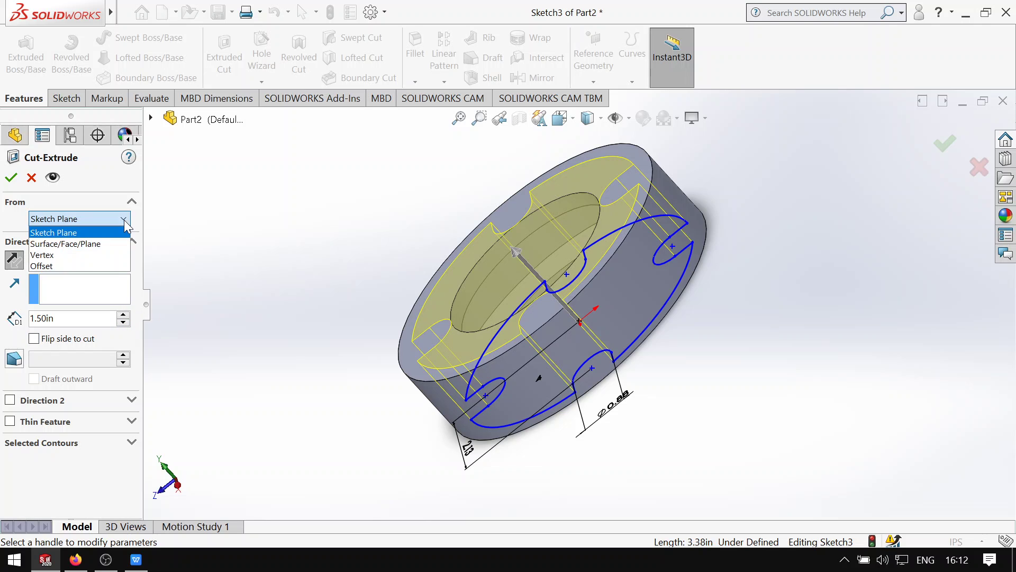
pyautogui.click(99, 265)
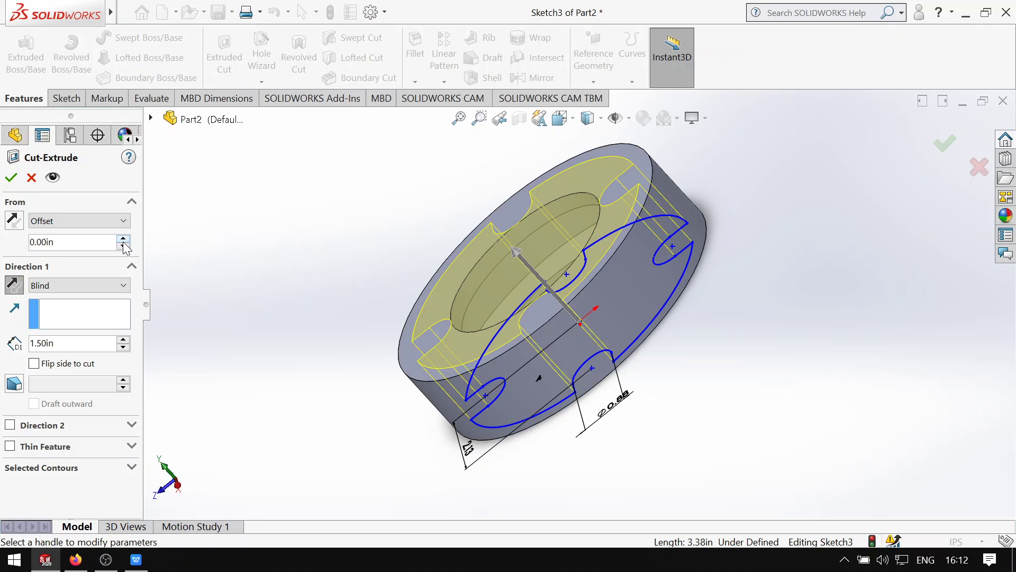
pyautogui.click(124, 239)
pyautogui.click(124, 239)
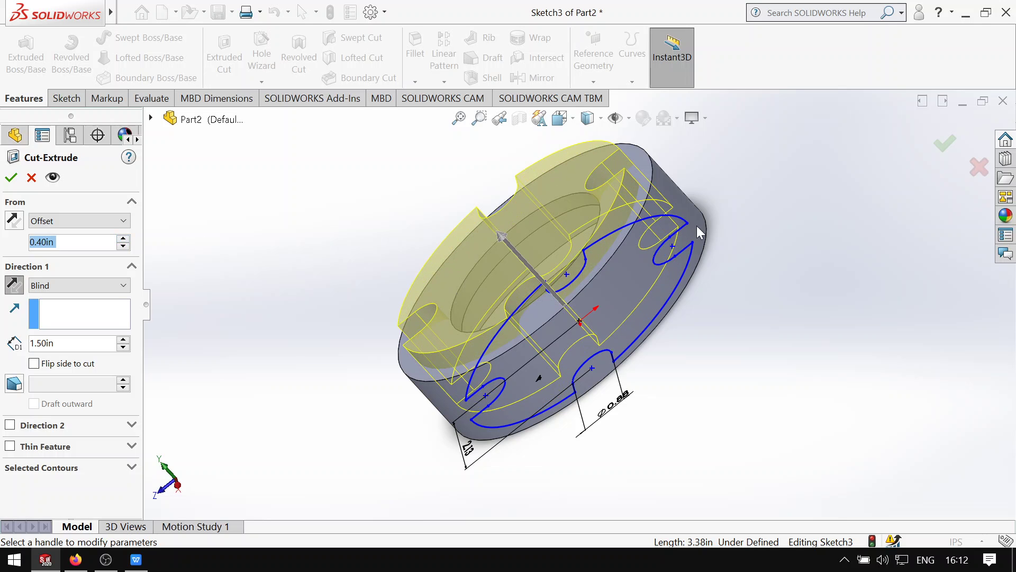
pyautogui.moveTo(700, 221)
pyautogui.mouseDown(button='middle')
pyautogui.moveTo(712, 257)
pyautogui.moveTo(410, 254)
pyautogui.mouseUp(button='middle')
pyautogui.click(124, 238)
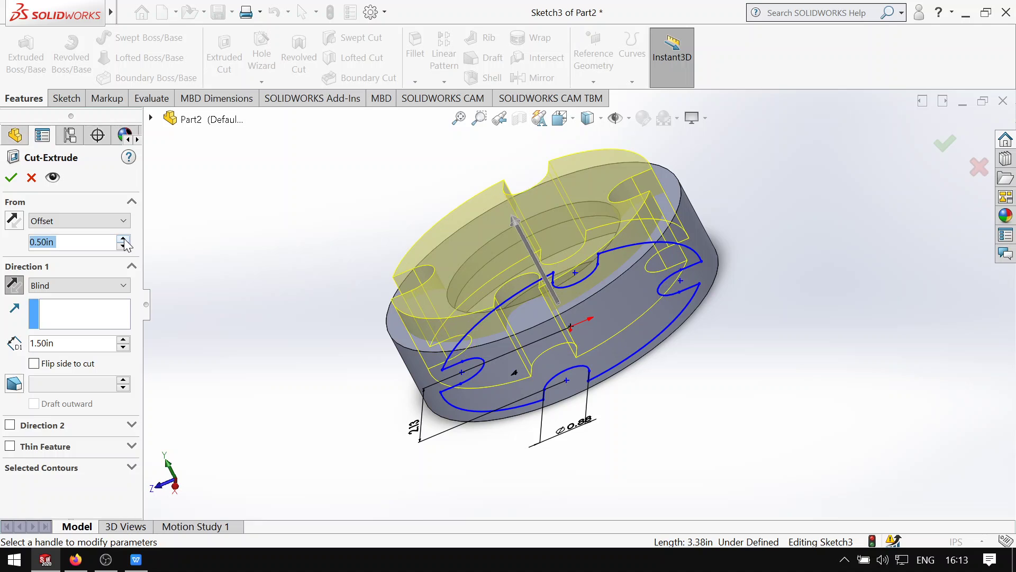
pyautogui.moveTo(738, 229); pyautogui.dragTo(371, 239, button='middle')
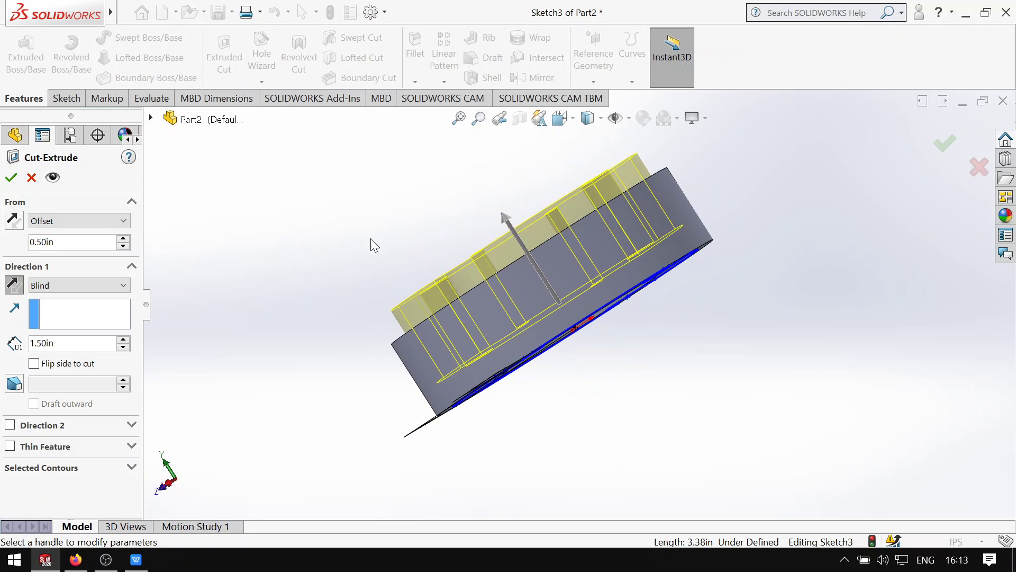
pyautogui.click(124, 238)
pyautogui.click(124, 239)
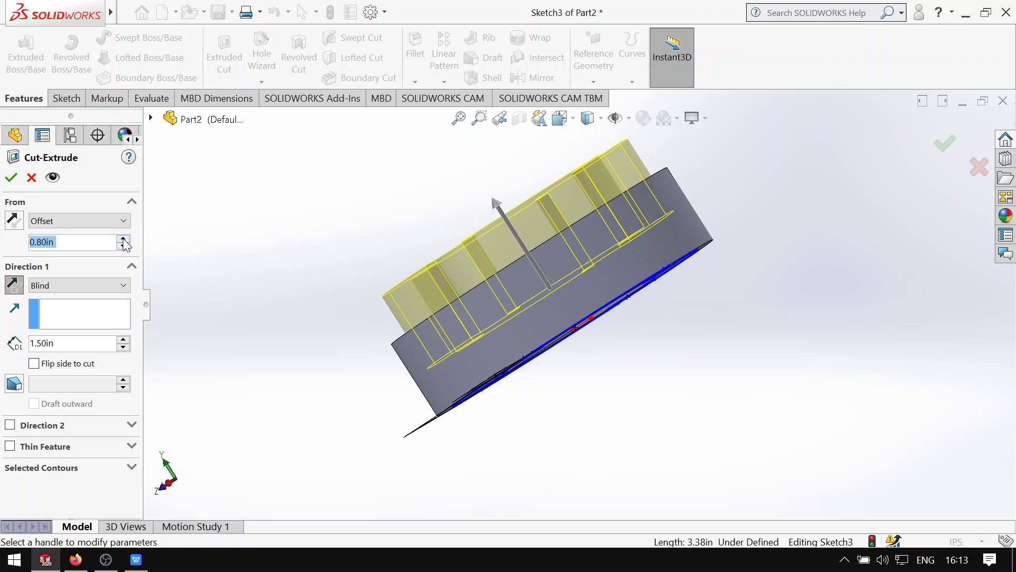
pyautogui.click(124, 238)
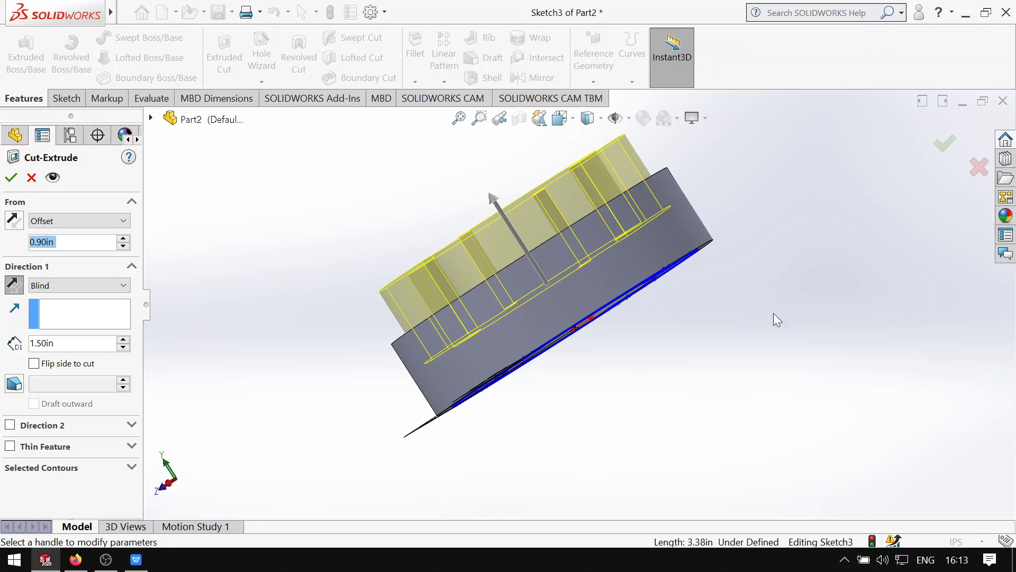
pyautogui.hotkey('ctrl', '7')
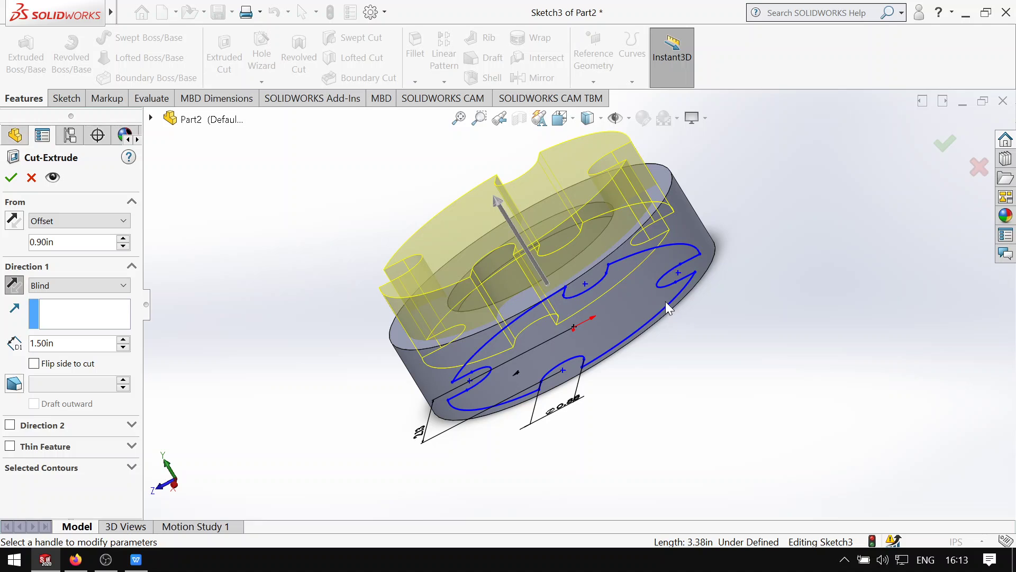
pyautogui.moveTo(665, 301); pyautogui.dragTo(707, 281, button='middle')
pyautogui.scroll(-3, 585, 297)
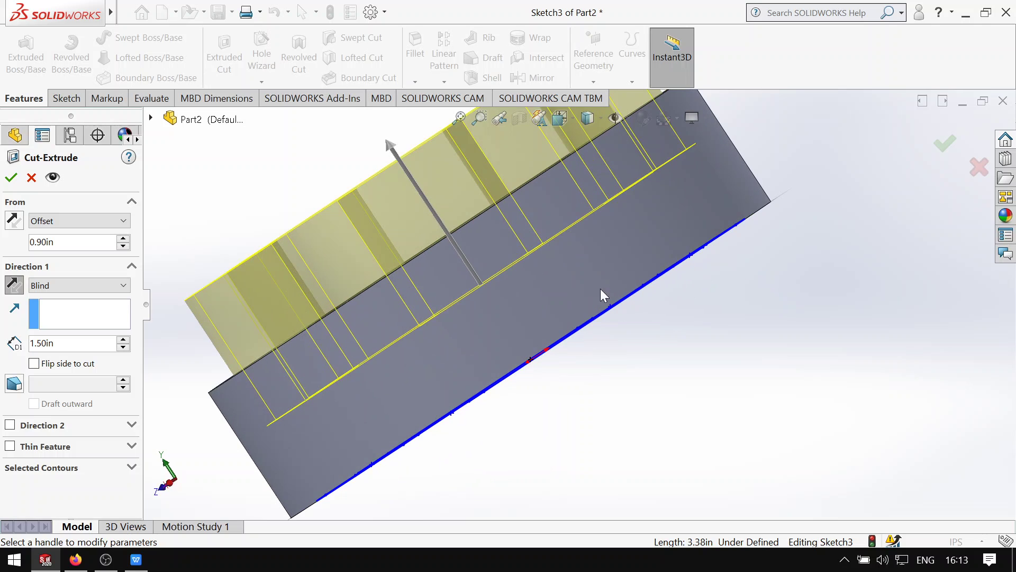
# - Compare with the assignment drawing and accept the cut as Cut-Extrude1
pyautogui.click(136, 559)
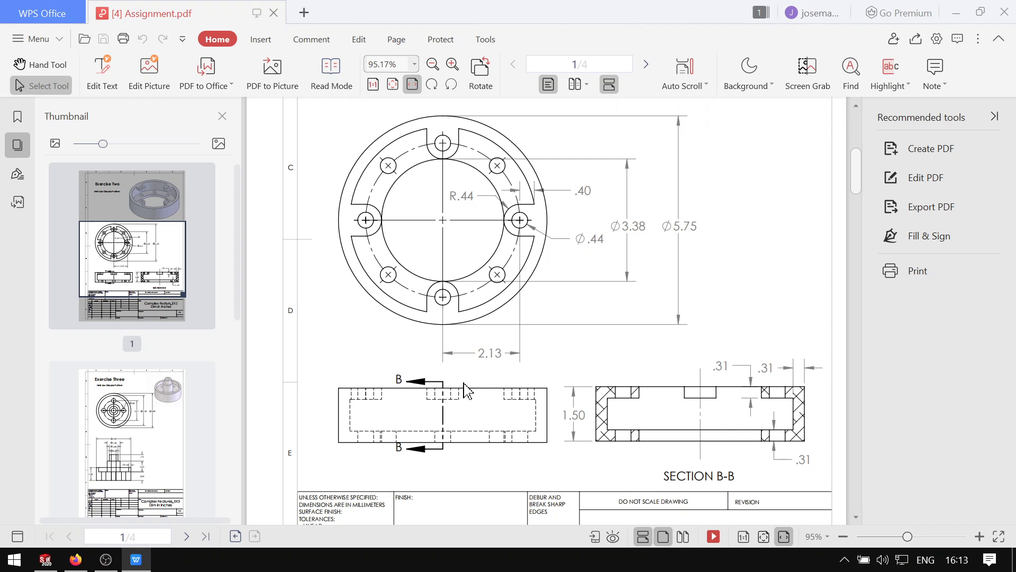
pyautogui.click(136, 559)
pyautogui.moveTo(669, 379); pyautogui.dragTo(611, 312, button='middle')
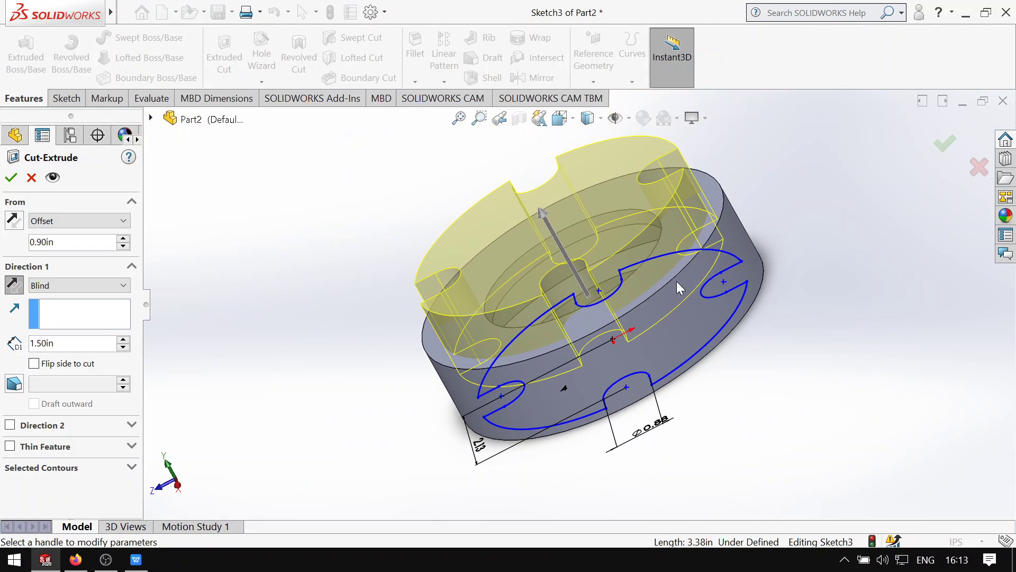
pyautogui.moveTo(801, 211); pyautogui.dragTo(691, 232, button='middle')
pyautogui.click(11, 177)
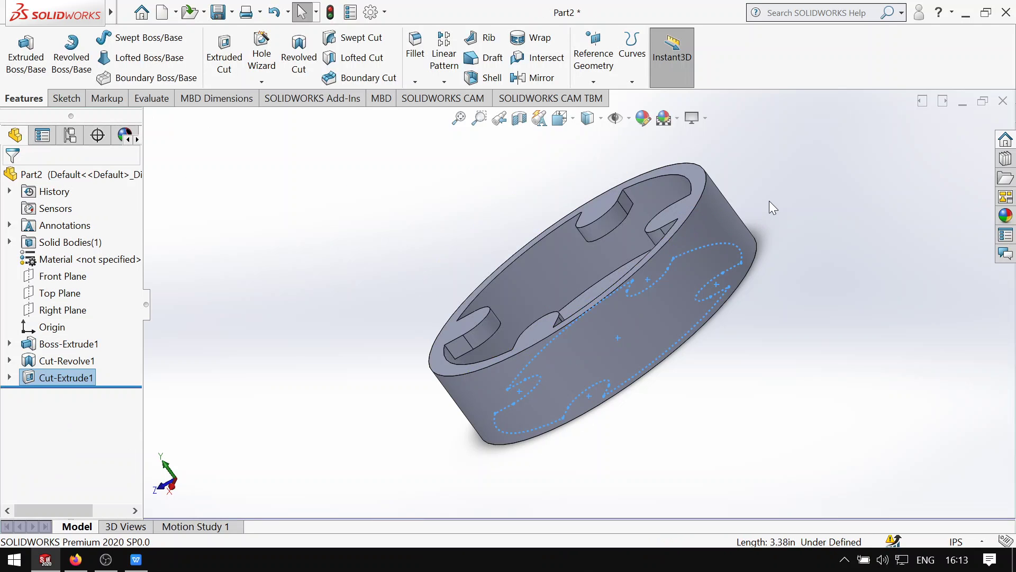
pyautogui.moveTo(769, 201)
pyautogui.mouseDown(button='middle')
pyautogui.moveTo(805, 231)
pyautogui.moveTo(722, 295)
pyautogui.mouseUp(button='middle')
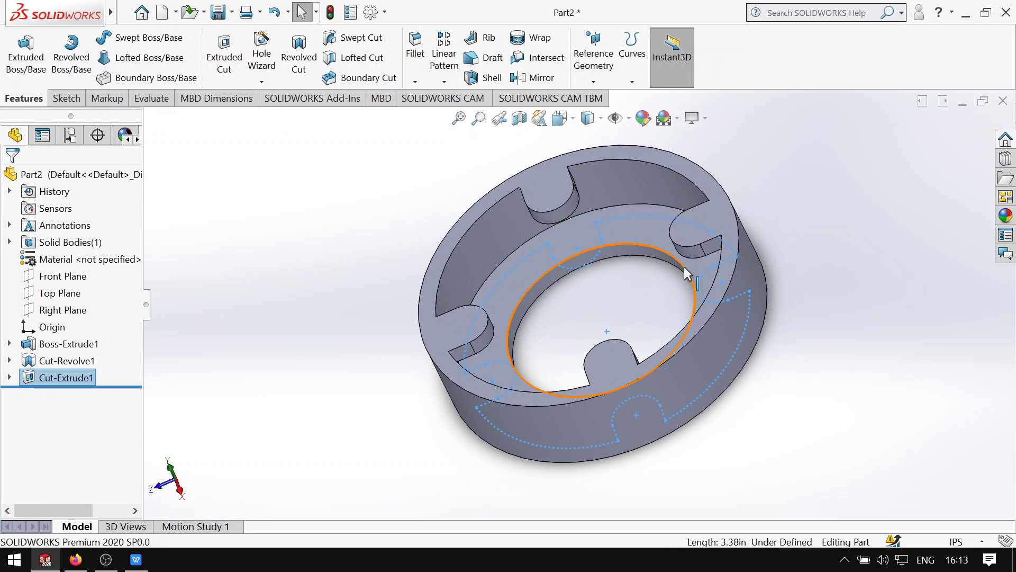
pyautogui.moveTo(824, 284)
pyautogui.mouseDown(button='middle')
pyautogui.moveTo(748, 297)
pyautogui.moveTo(769, 324)
pyautogui.moveTo(798, 269)
pyautogui.moveTo(808, 309)
pyautogui.mouseUp(button='middle')
pyautogui.click(165, 489)
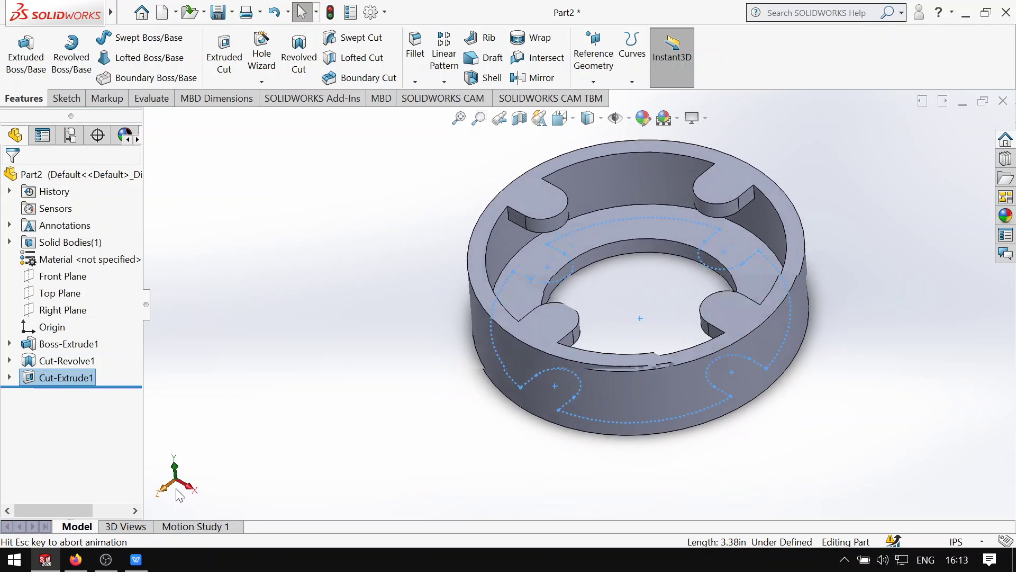
pyautogui.scroll(-2, 680, 366)
pyautogui.scroll(2, 712, 289)
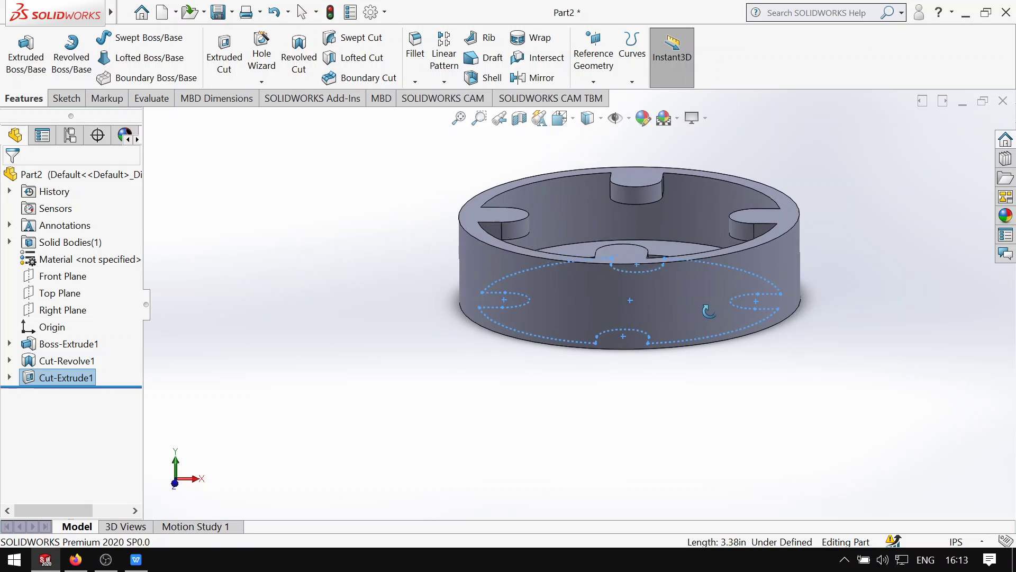
pyautogui.moveTo(713, 266)
pyautogui.mouseDown(button='middle')
pyautogui.moveTo(712, 290)
pyautogui.moveTo(740, 261)
pyautogui.mouseUp(button='middle')
pyautogui.press('f')
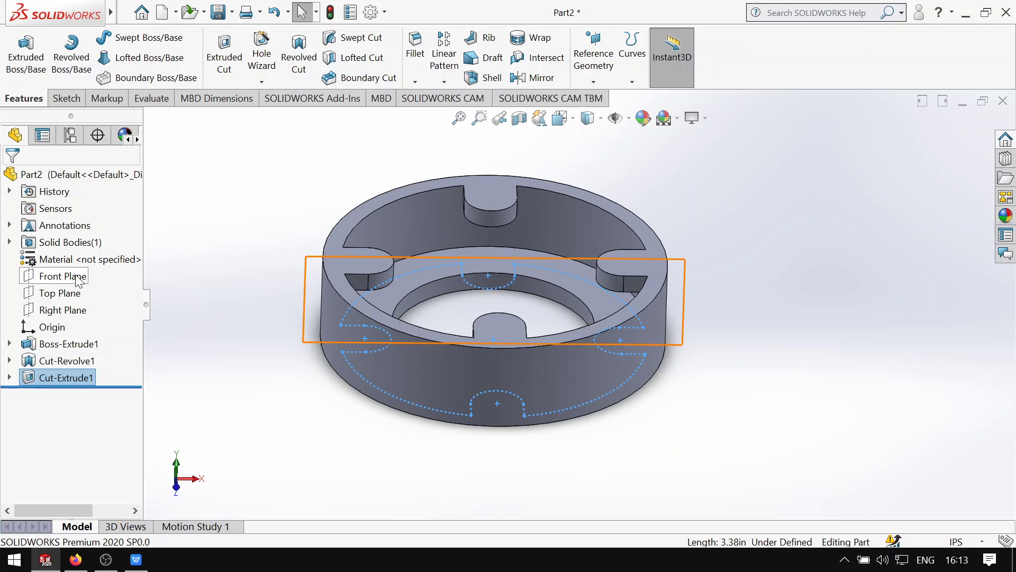
# - Start a new sketch on the Top Plane and view it face-on with Normal To
pyautogui.click(69, 294)
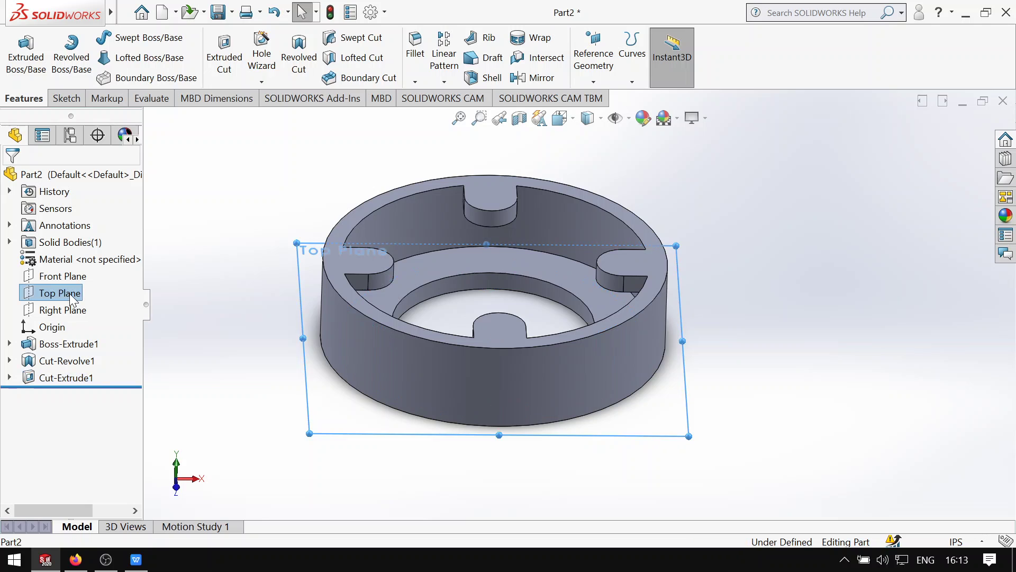
pyautogui.rightClick(68, 294)
pyautogui.click(85, 272)
pyautogui.rightClick(69, 298)
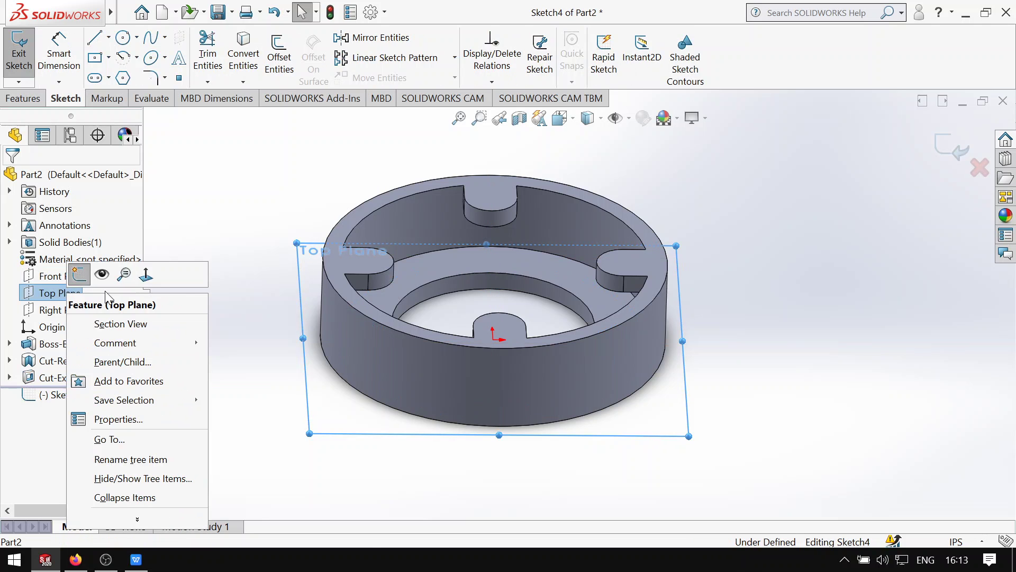
pyautogui.click(178, 266)
pyautogui.scroll(-2, 722, 268)
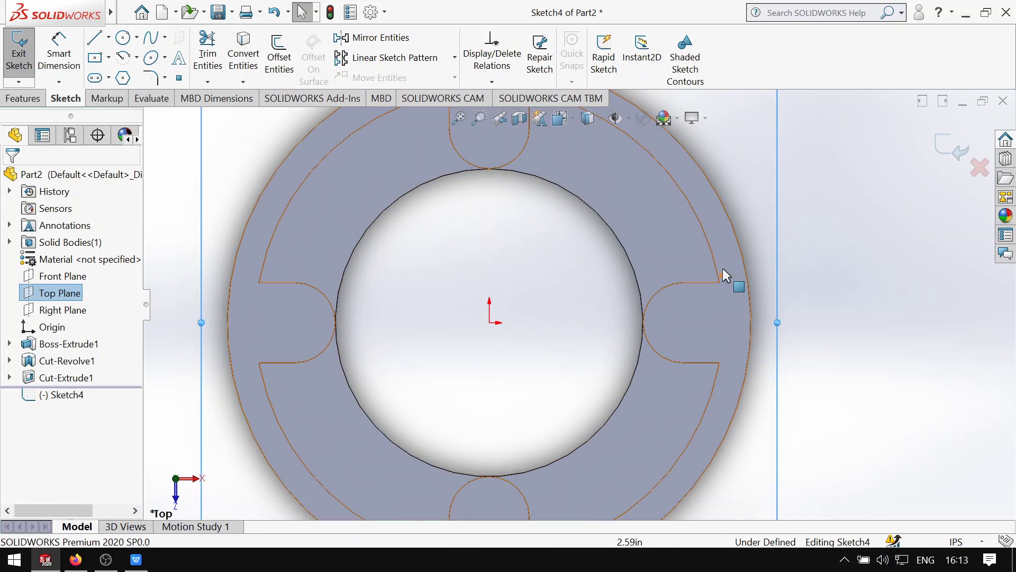
pyautogui.scroll(2, 597, 294)
pyautogui.scroll(-1, 548, 309)
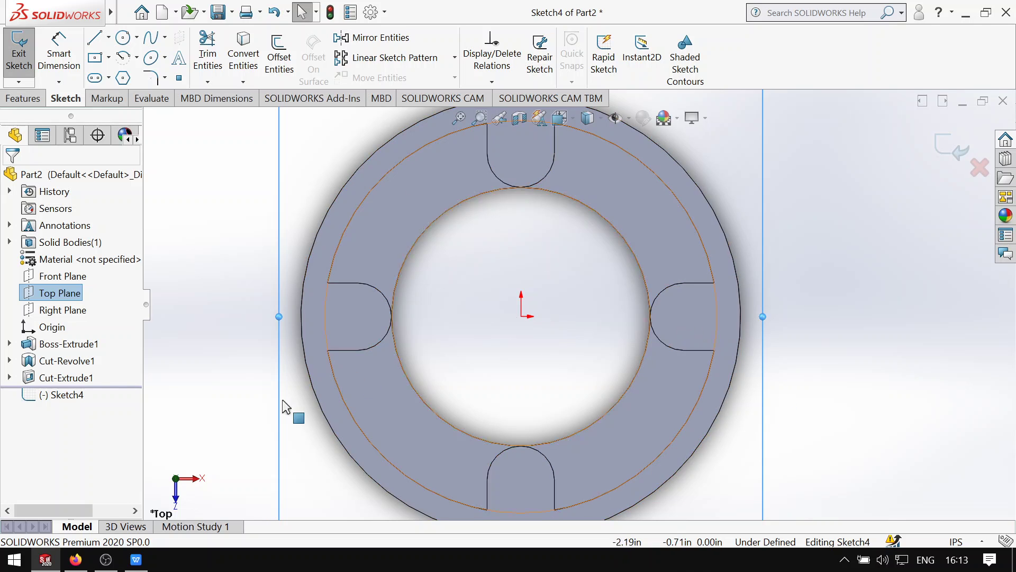
# - Glance at the assignment drawing, then select the Circle tool
pyautogui.click(168, 544)
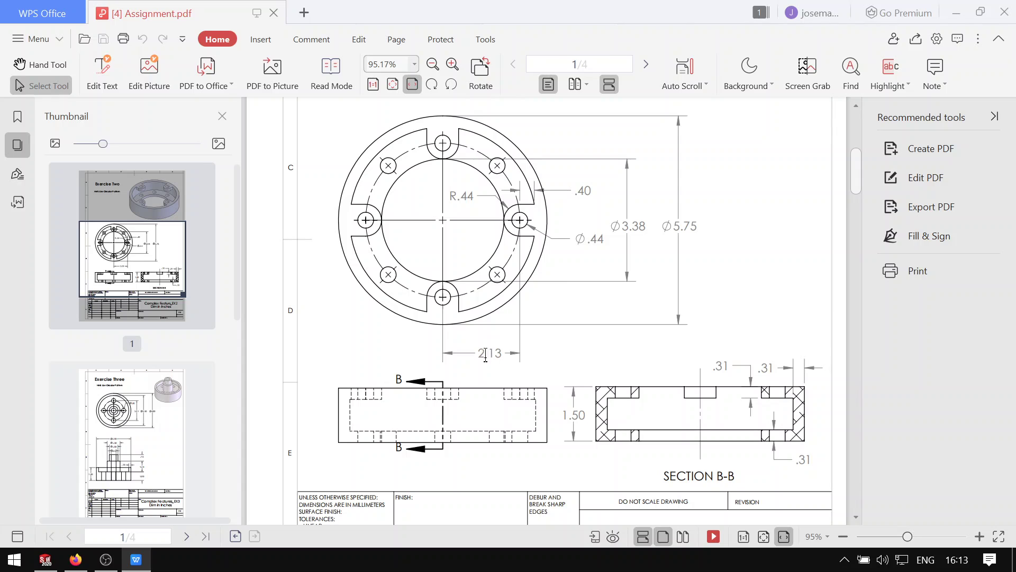
pyautogui.click(136, 559)
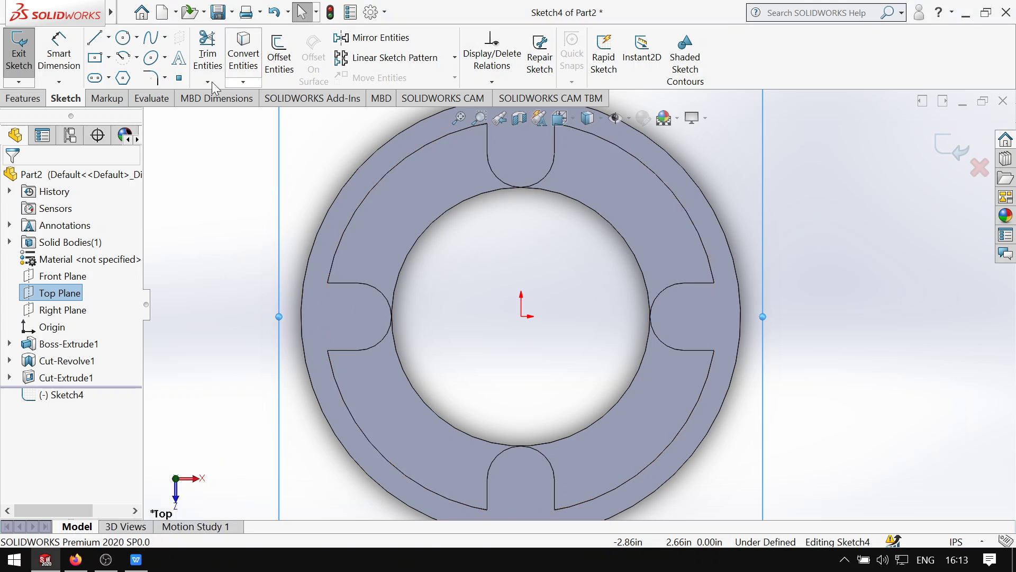
pyautogui.click(123, 37)
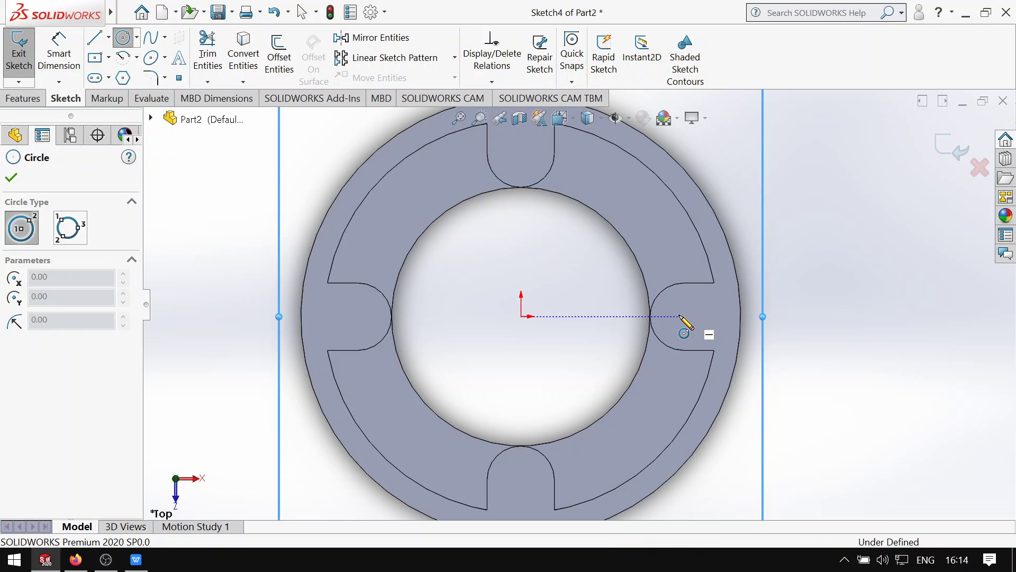
# - Sketch a small circle in the right slot, checking the drawing for its size
pyautogui.click(679, 316)
pyautogui.click(693, 331)
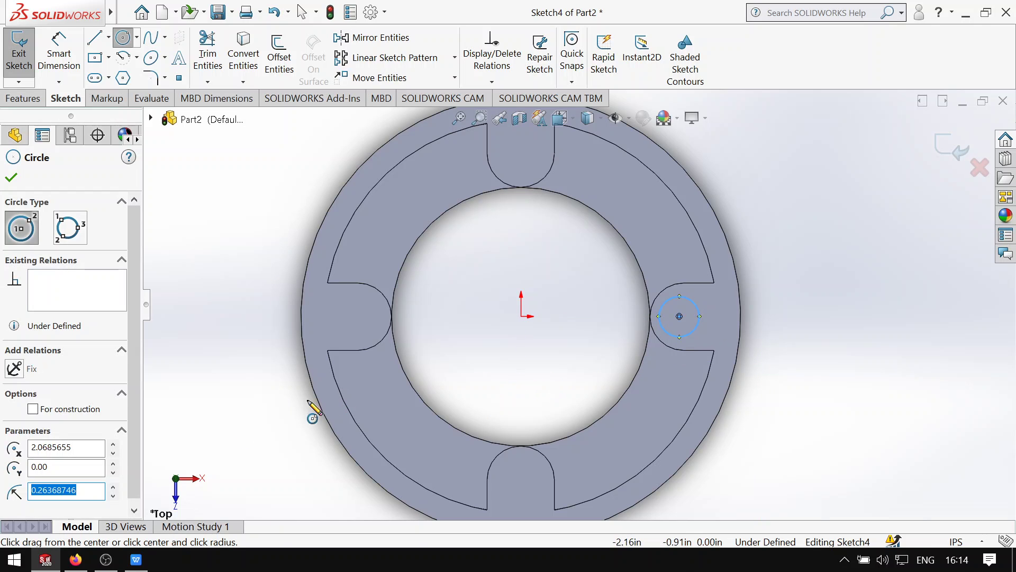
pyautogui.click(135, 559)
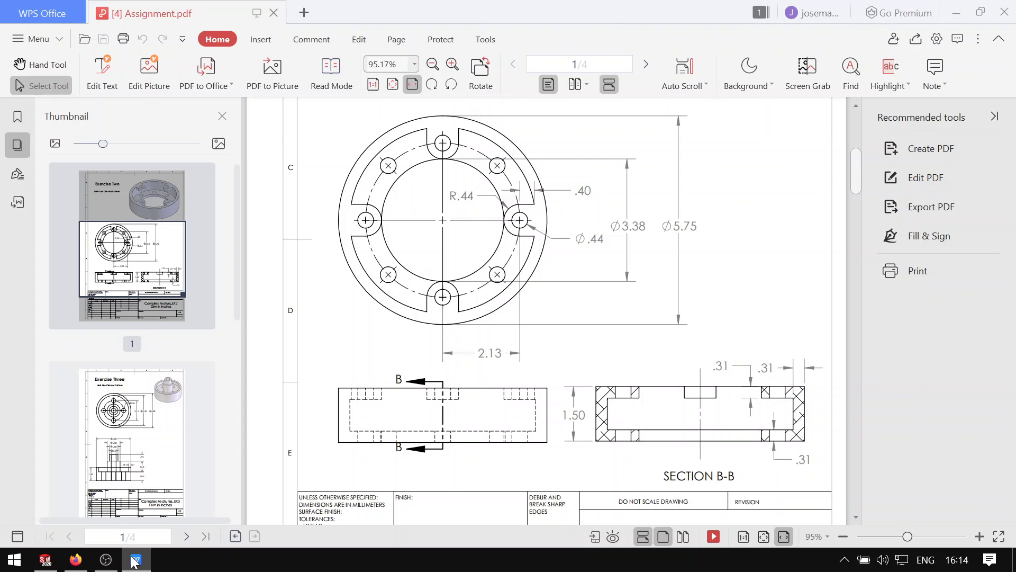
pyautogui.click(134, 559)
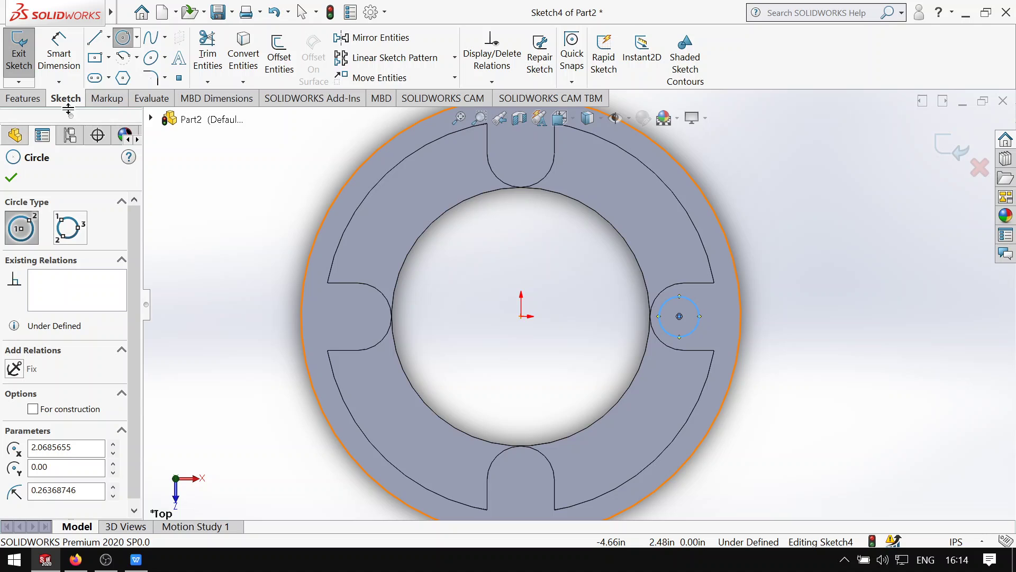
# - Smart Dimension the small circle's diameter to 0.44
pyautogui.click(74, 72)
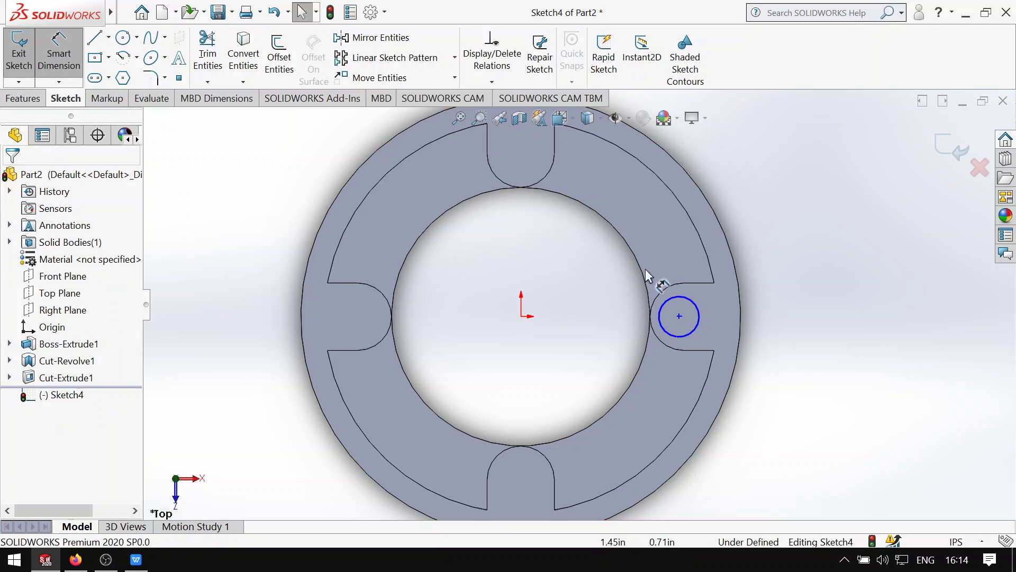
pyautogui.click(699, 314)
pyautogui.click(762, 318)
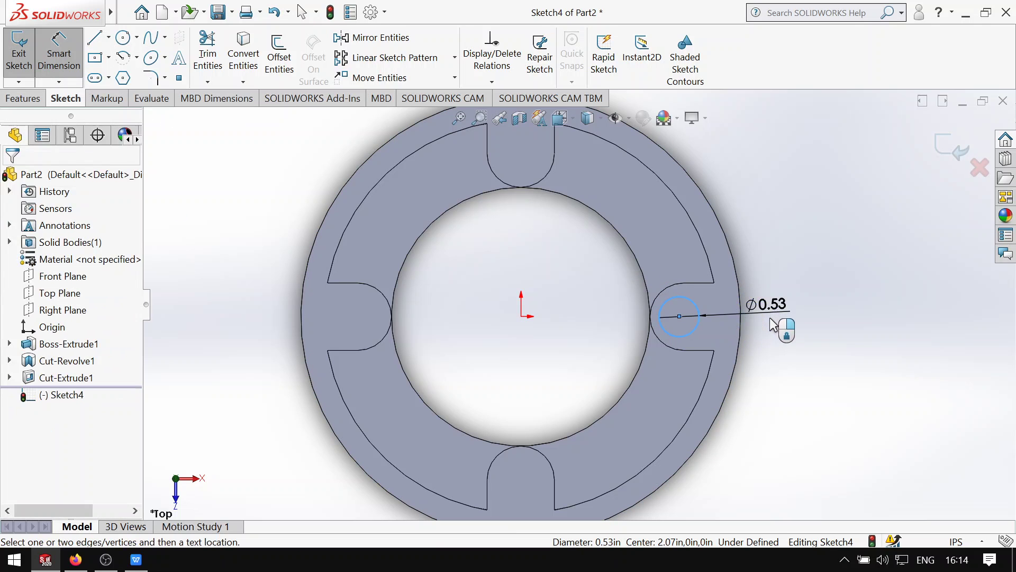
pyautogui.write('.44')
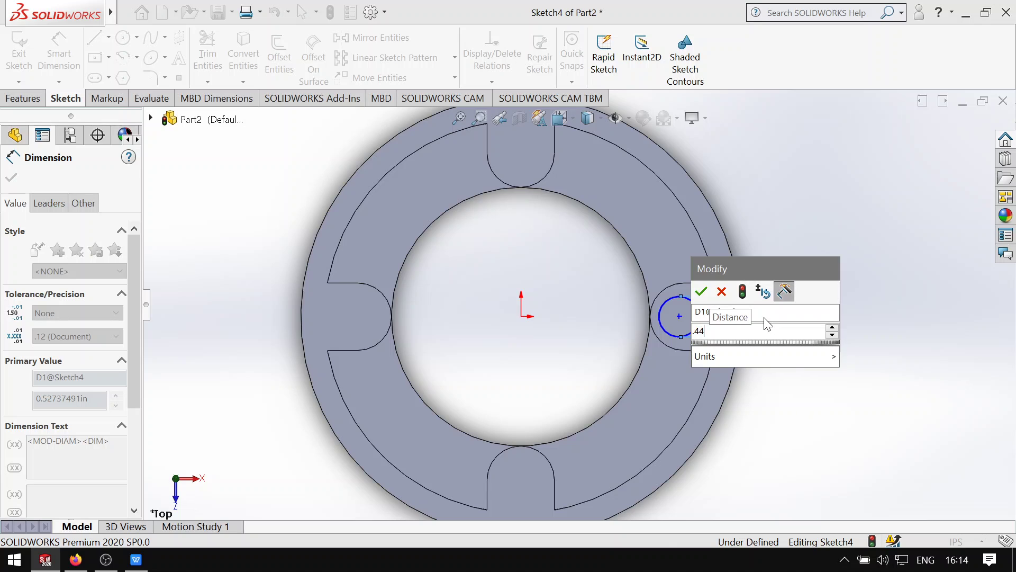
pyautogui.click(701, 293)
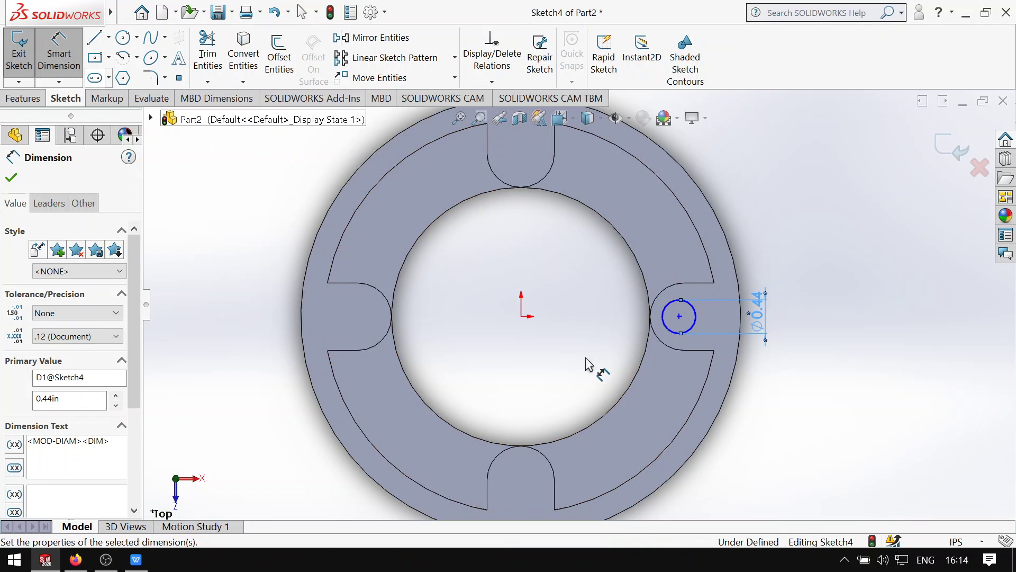
# - Dimension the circle centre's distance from the origin to 2.13
pyautogui.click(521, 316)
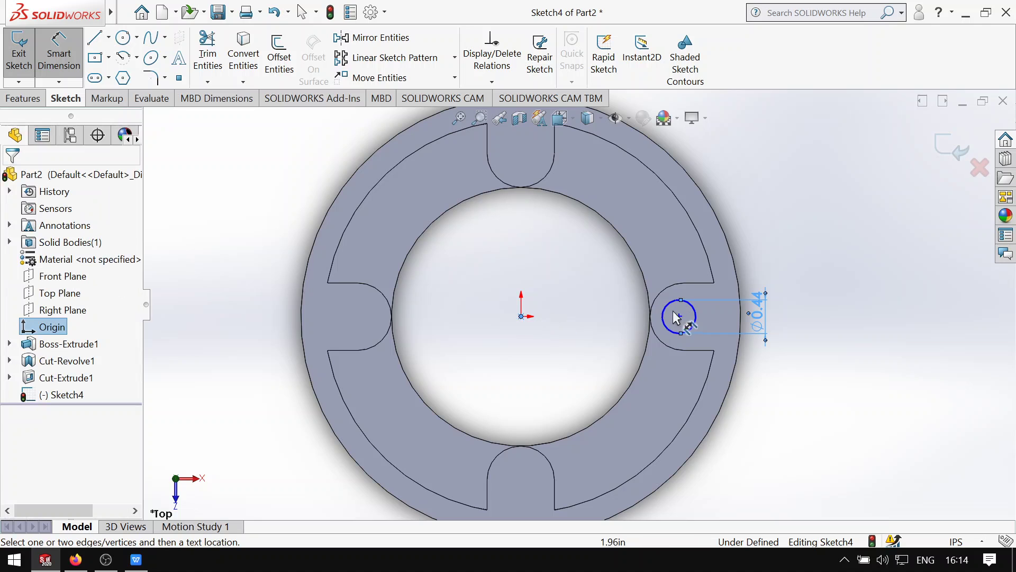
pyautogui.click(679, 316)
pyautogui.scroll(-1, 666, 374)
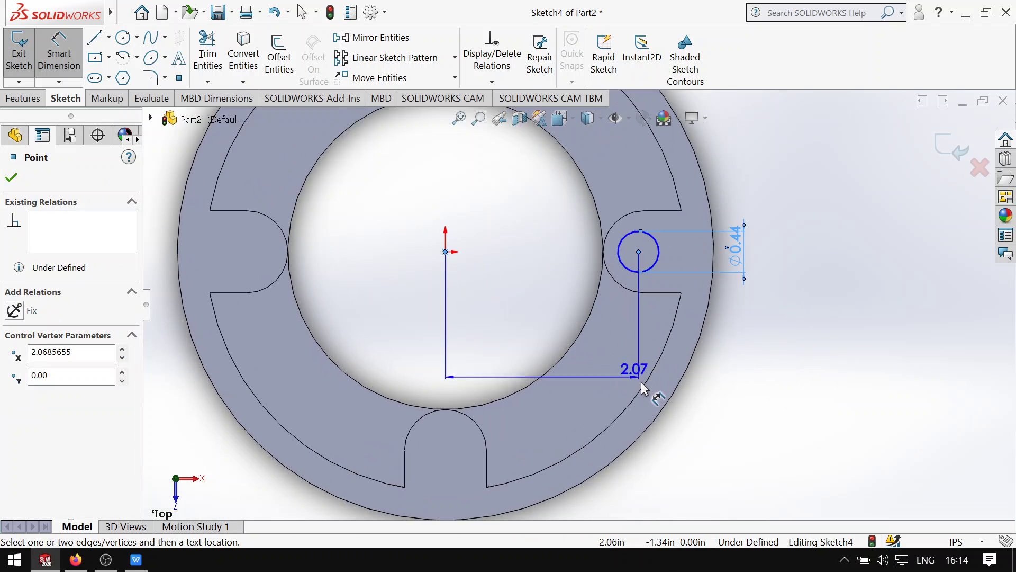
pyautogui.scroll(-3, 581, 489)
pyautogui.scroll(4, 572, 463)
pyautogui.click(559, 442)
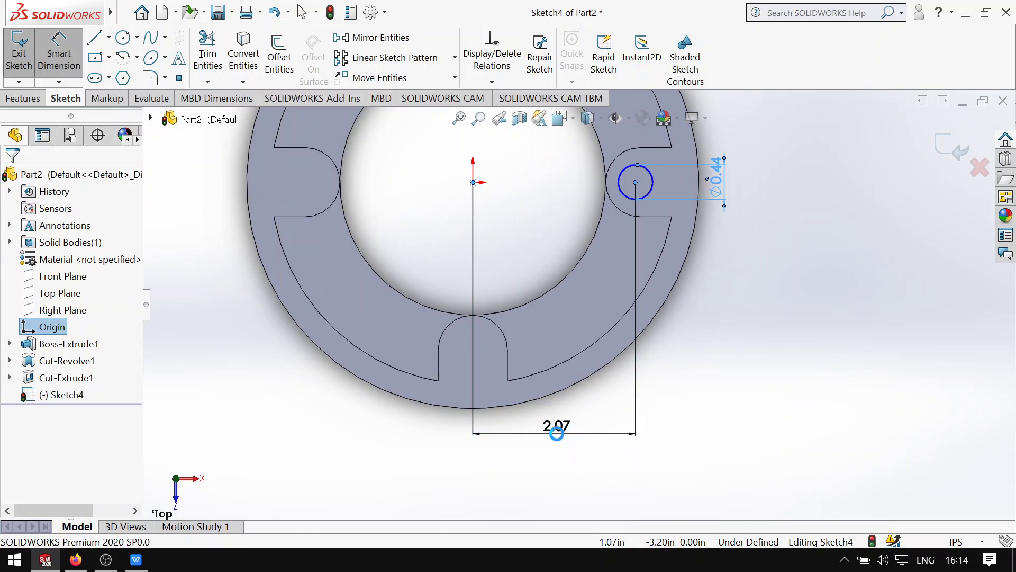
pyautogui.click(135, 560)
pyautogui.click(136, 560)
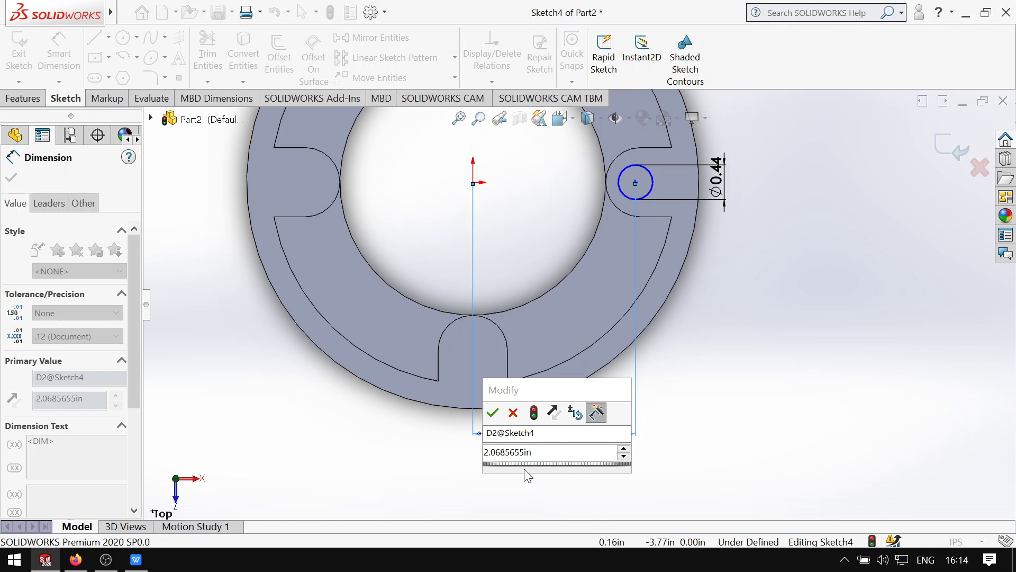
pyautogui.click(546, 449)
pyautogui.write('2.13')
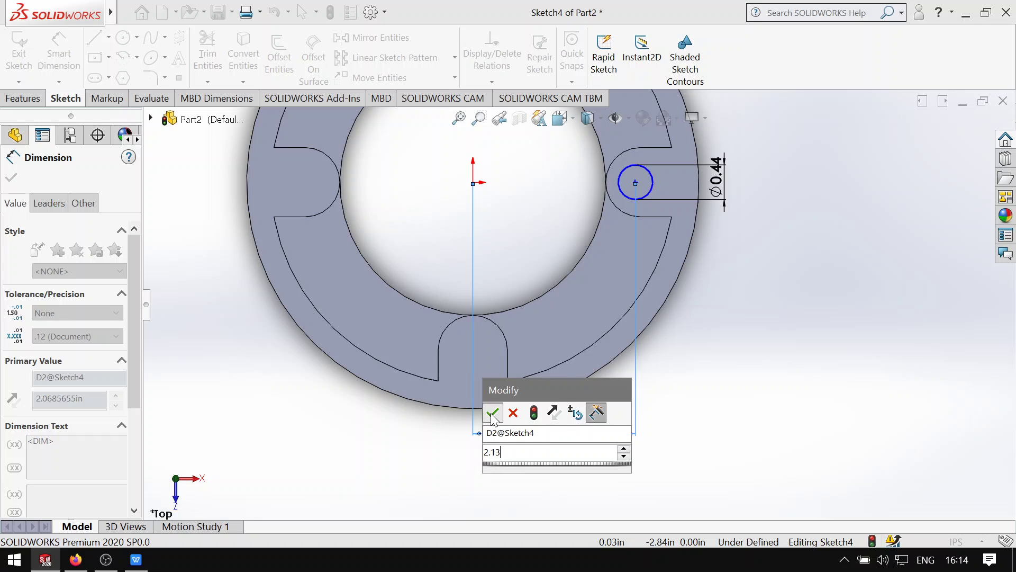
pyautogui.press('Return')
# - Pan and zoom onto the slot hole, then exit the dimension tool
pyautogui.click(731, 256)
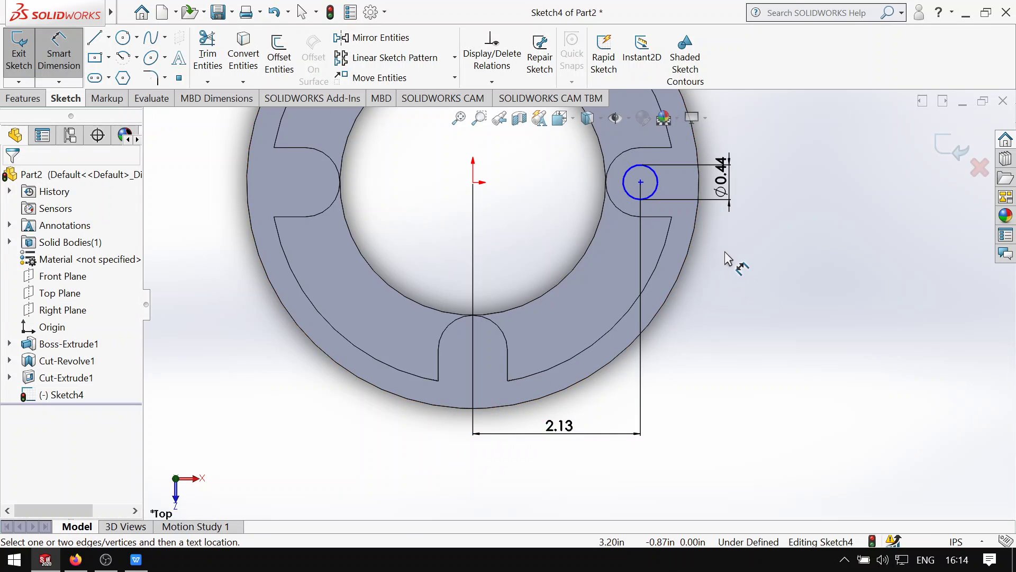
pyautogui.keyDown('ctrl'); pyautogui.moveTo(730, 256); pyautogui.dragTo(595, 304, button='middle'); pyautogui.keyUp('ctrl')
pyautogui.scroll(-3, 400, 223)
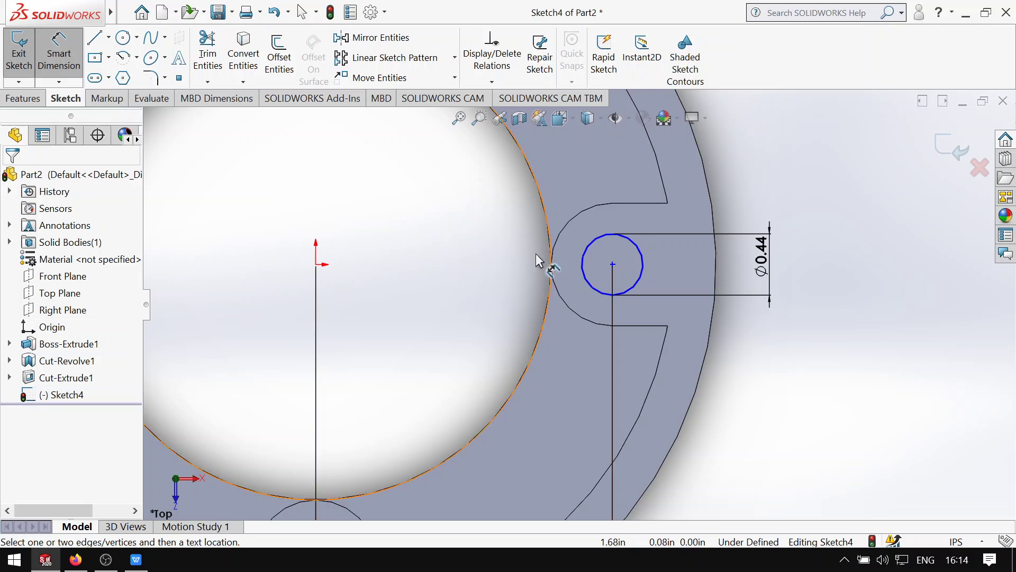
pyautogui.click(613, 264)
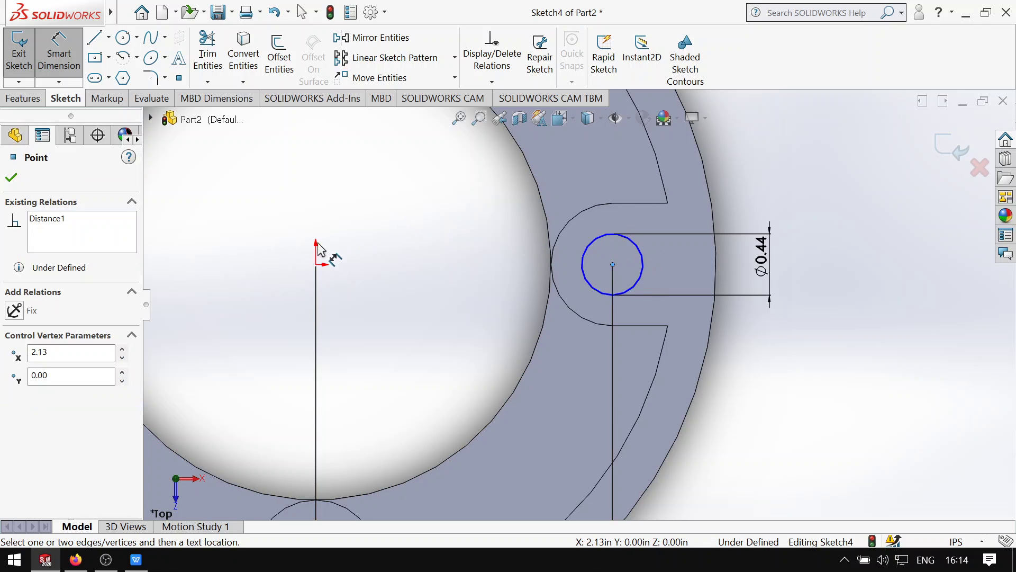
pyautogui.click(317, 265)
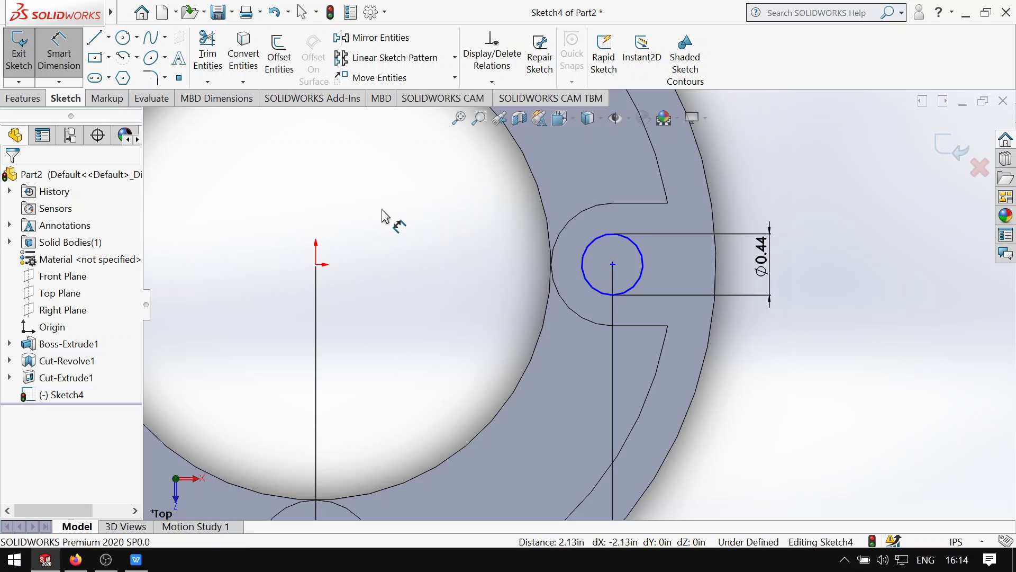
pyautogui.press('Escape')
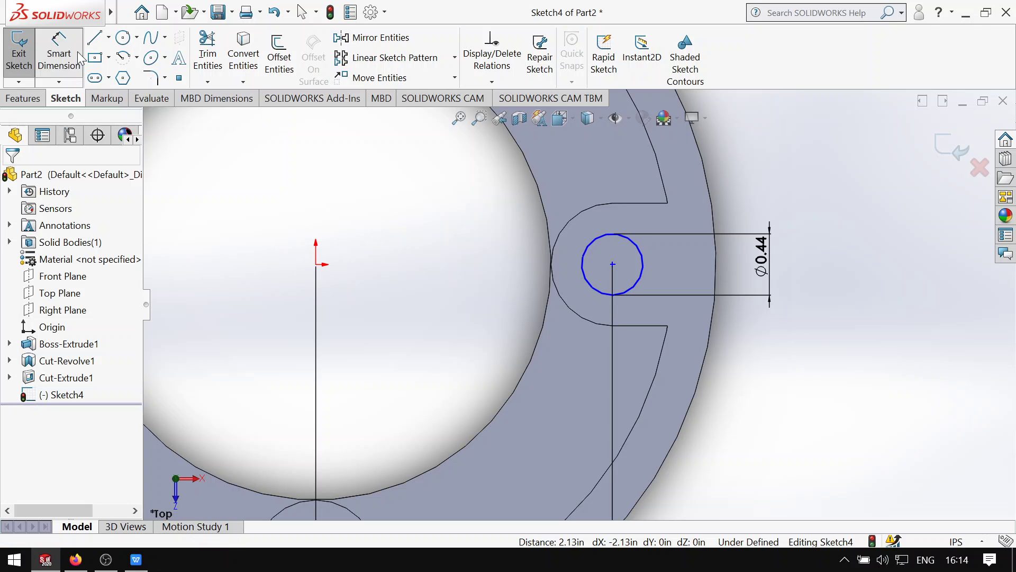
# - Add a Horizontal relation between the circle centre and the origin, then zoom to fit
pyautogui.click(613, 264)
pyautogui.keyDown('ctrl'); pyautogui.click(317, 269); pyautogui.keyUp('ctrl')
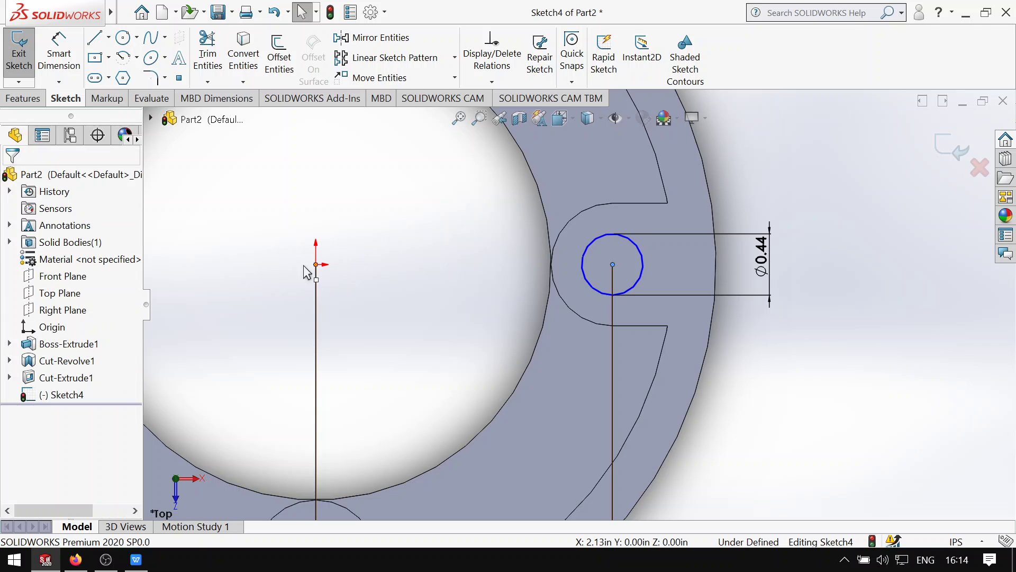
pyautogui.click(15, 373)
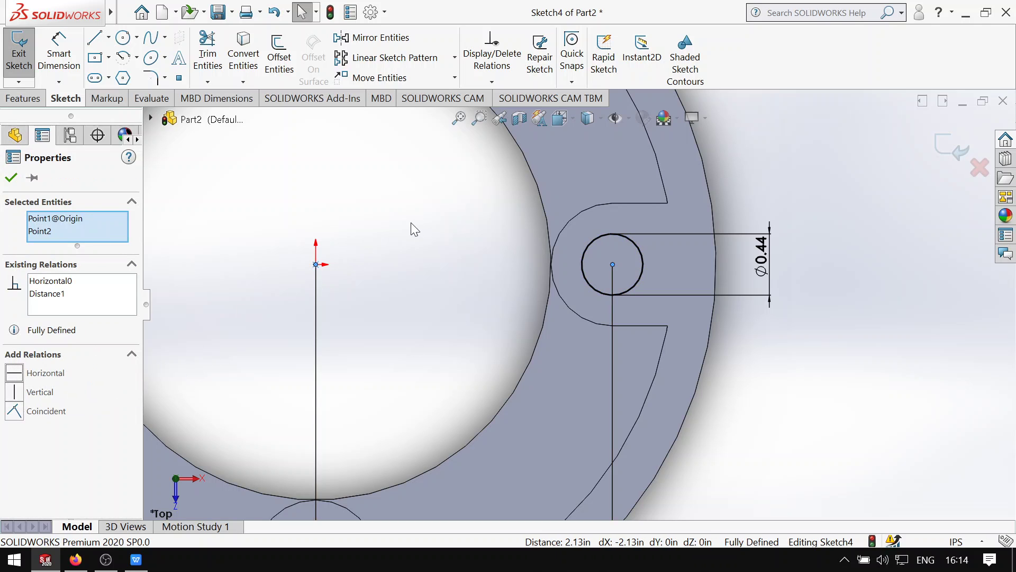
pyautogui.press('Escape')
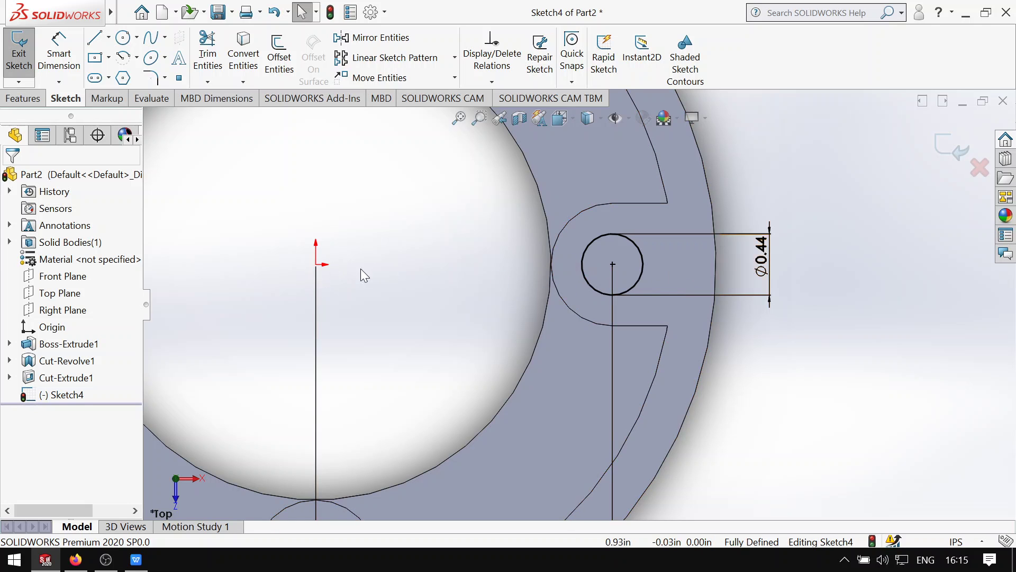
pyautogui.press('f')
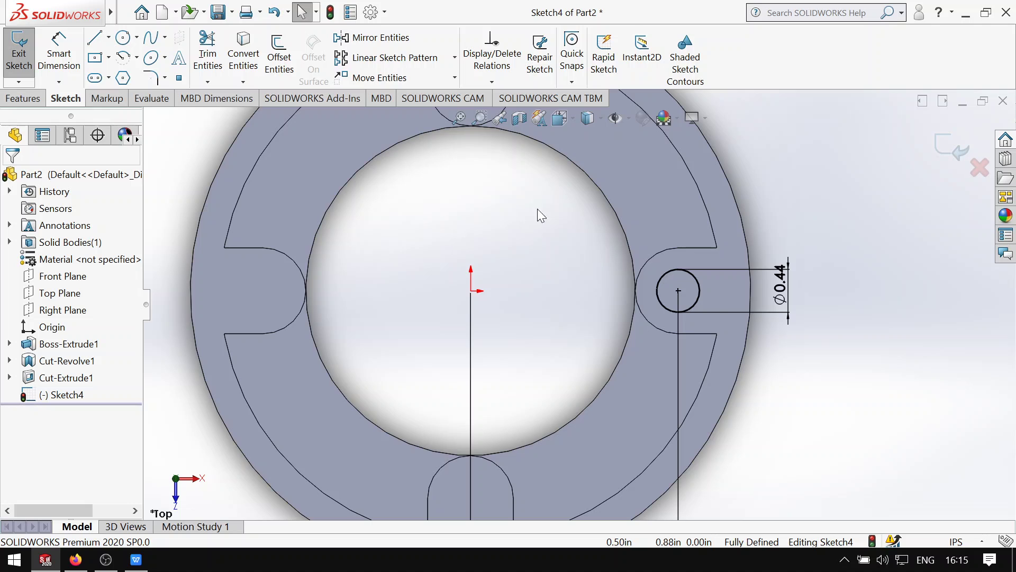
# - Select the Ø0.44 circle and start a Circular Sketch Pattern
pyautogui.click(676, 274)
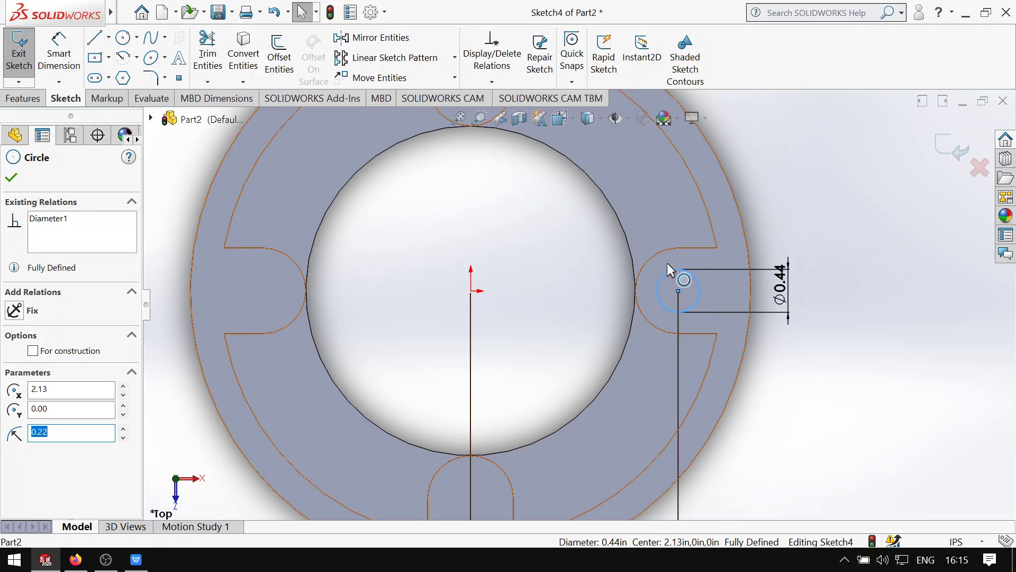
pyautogui.click(455, 60)
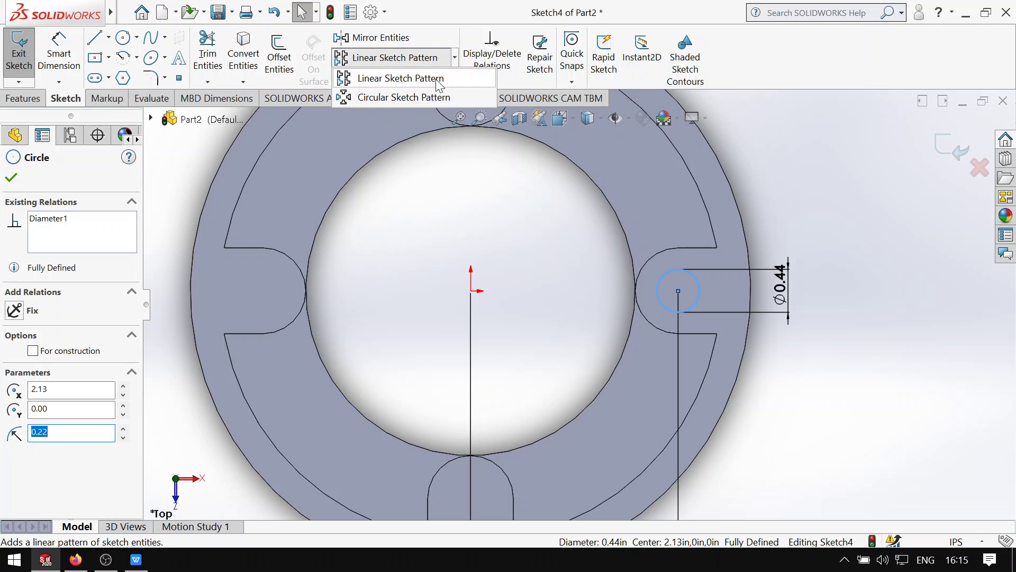
pyautogui.click(421, 98)
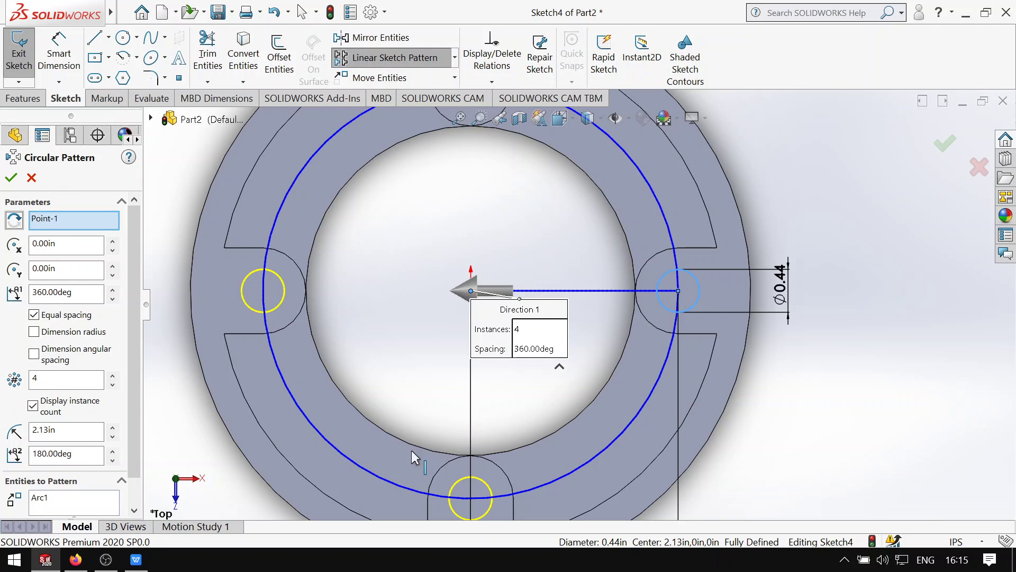
# - Raise the circular pattern to 8 instances around 360° and accept it
pyautogui.scroll(3, 477, 296)
pyautogui.scroll(-3, 495, 286)
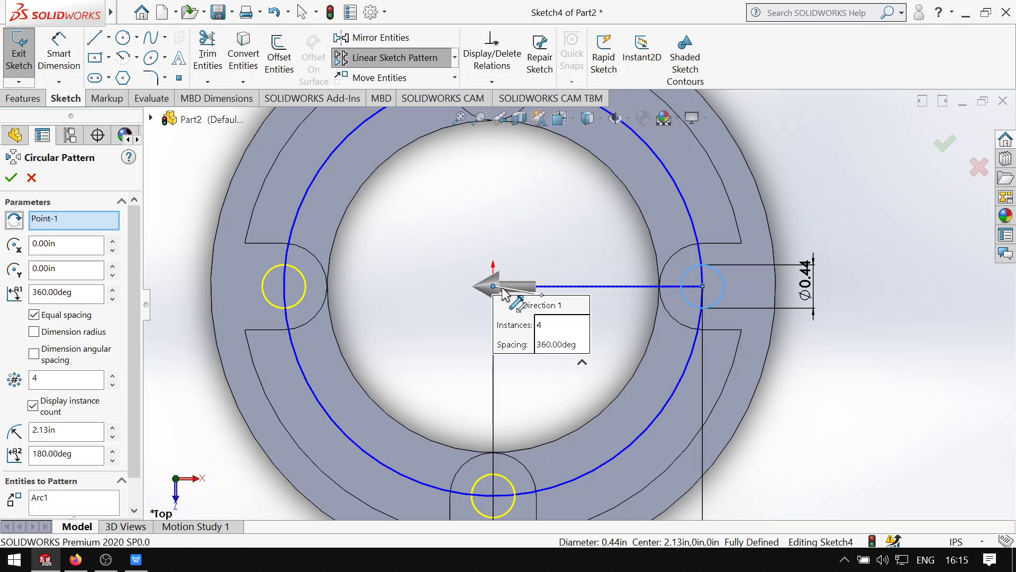
pyautogui.scroll(-3, 516, 276)
pyautogui.scroll(4, 531, 287)
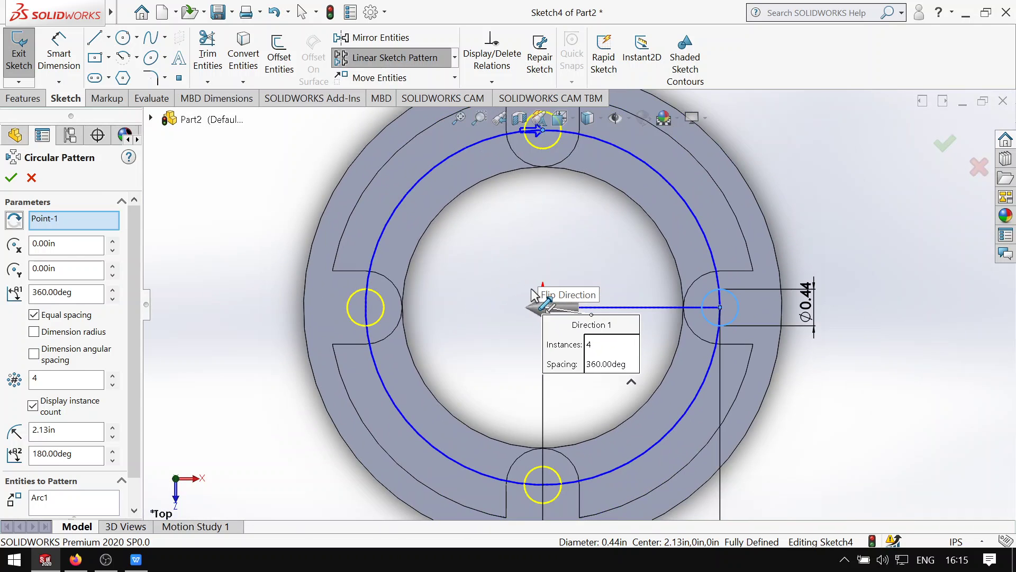
pyautogui.scroll(4, 531, 288)
pyautogui.scroll(-3, 606, 290)
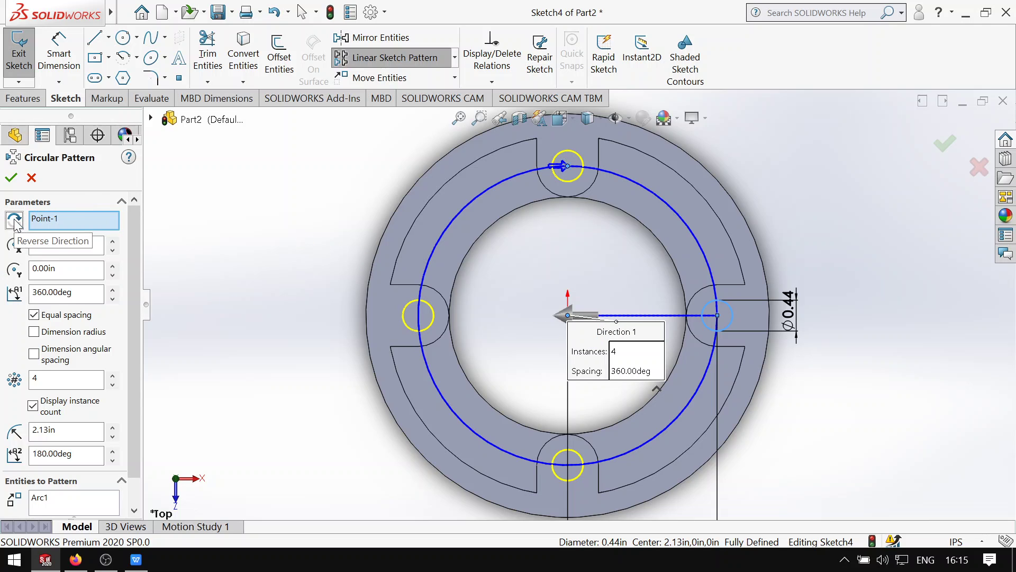
pyautogui.scroll(-2, 608, 303)
pyautogui.scroll(-2, 609, 303)
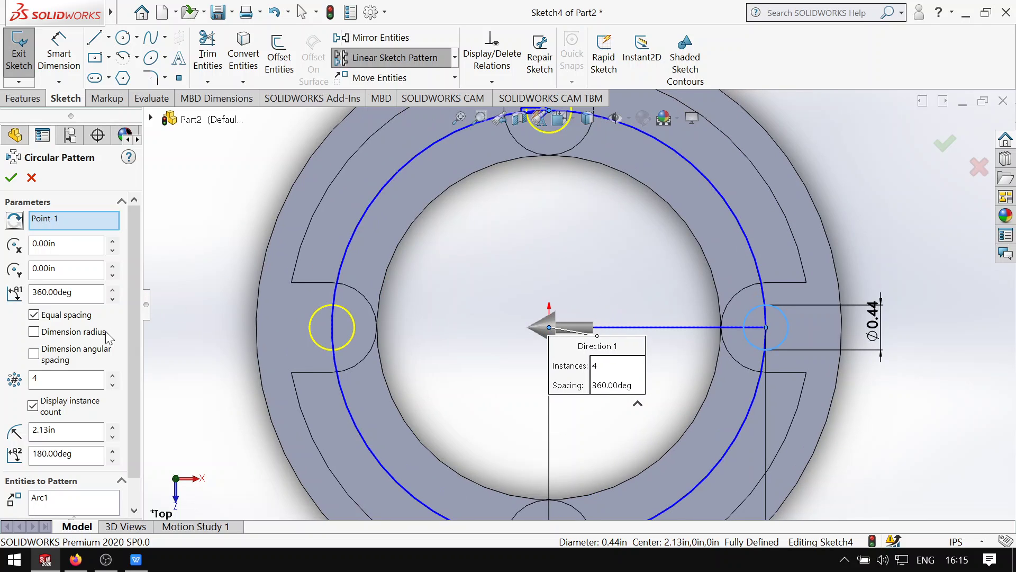
pyautogui.click(113, 375)
pyautogui.click(113, 374)
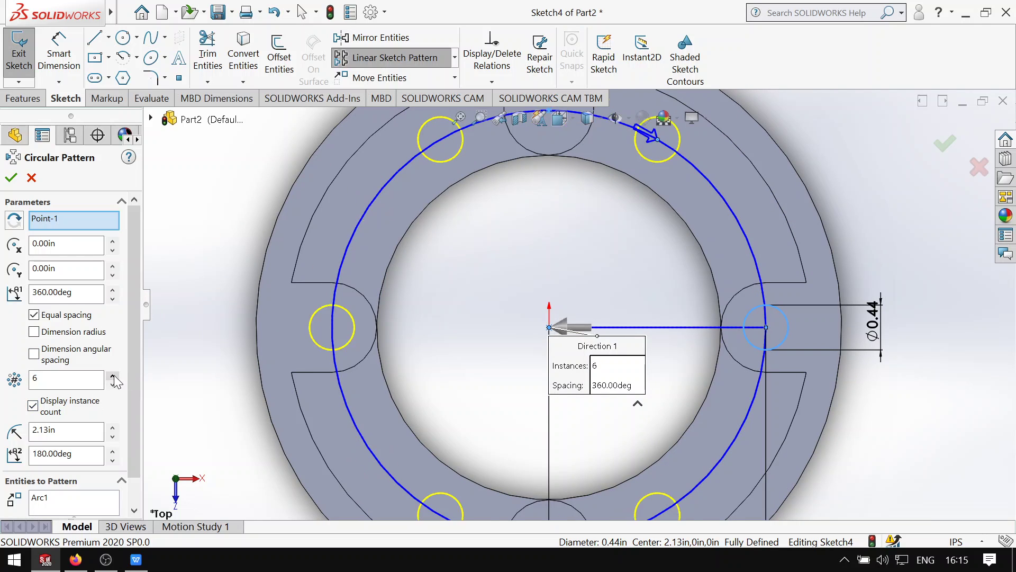
pyautogui.click(113, 375)
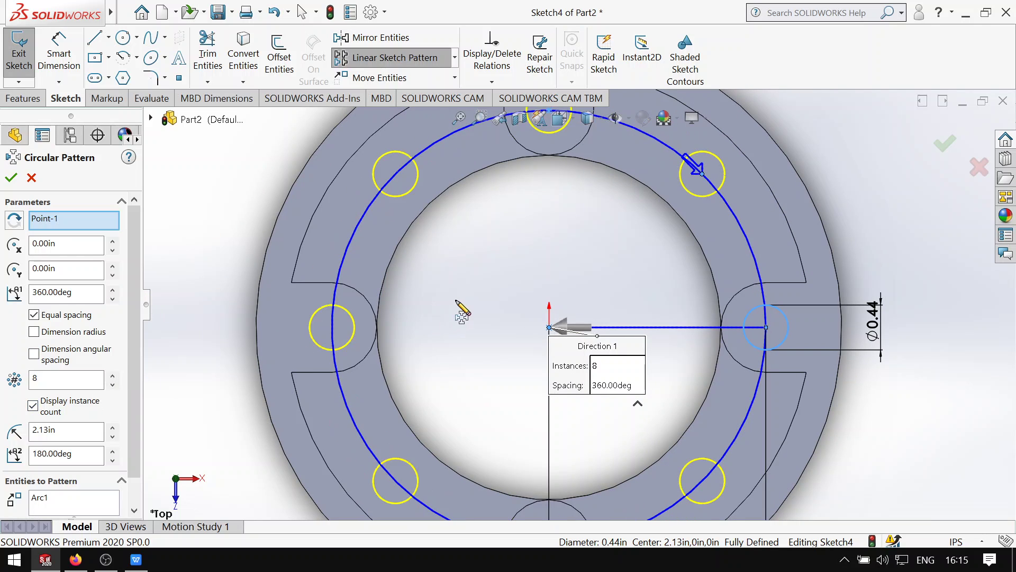
pyautogui.click(13, 179)
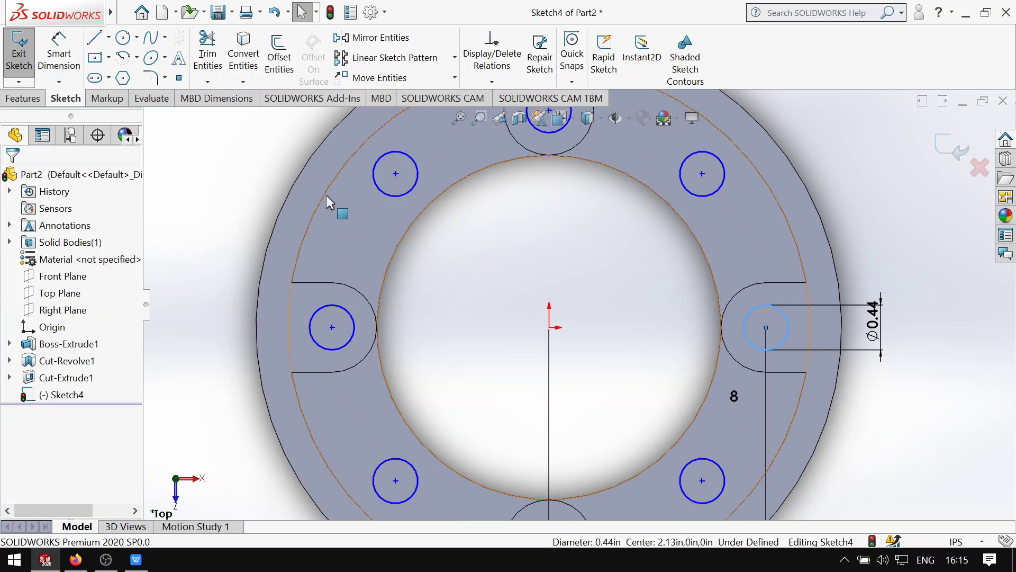
# - Extruded Cut the eight circles, reversed, Blind 1.60in deep from the sketch plane
pyautogui.click(31, 97)
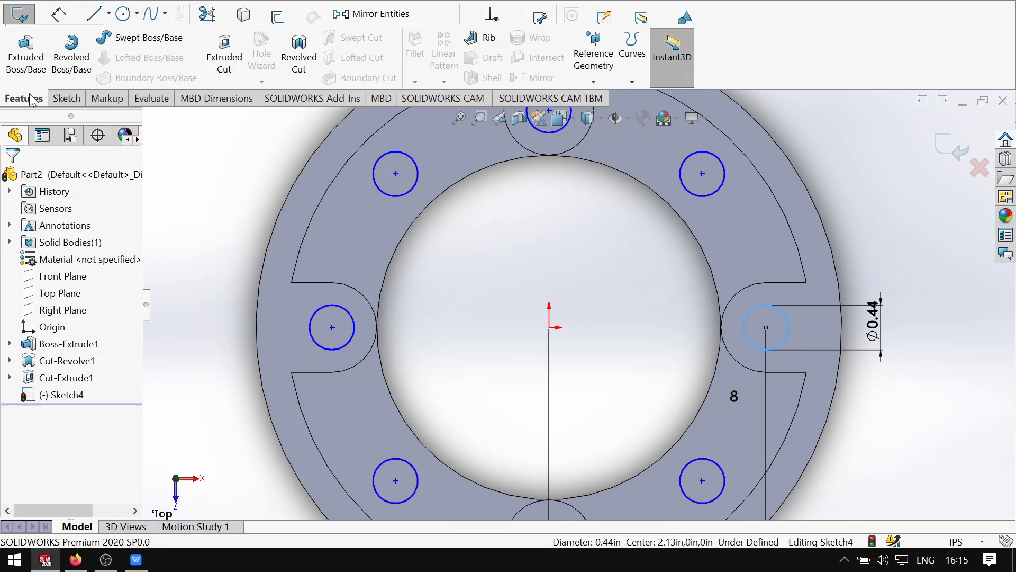
pyautogui.click(226, 65)
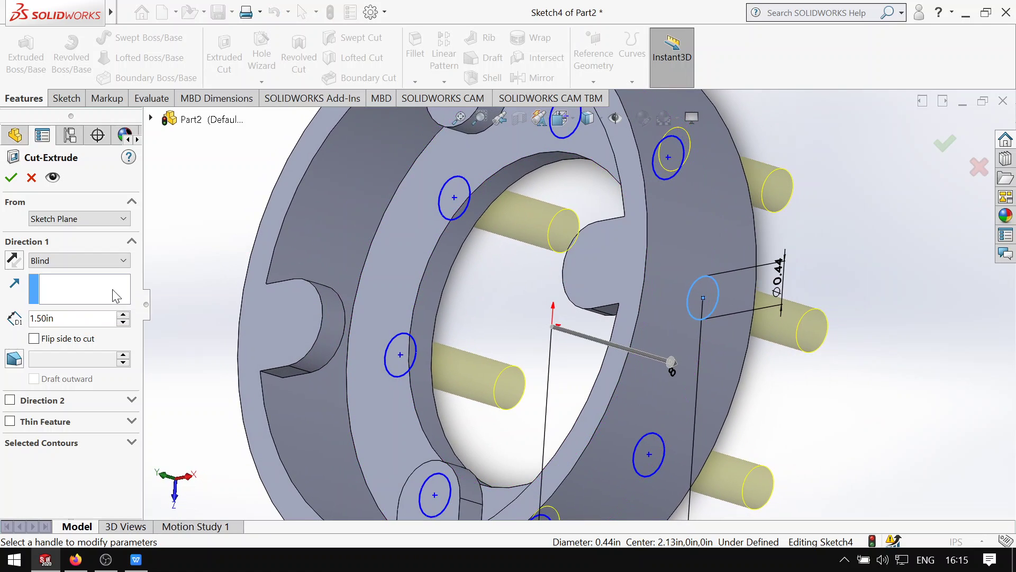
pyautogui.click(14, 260)
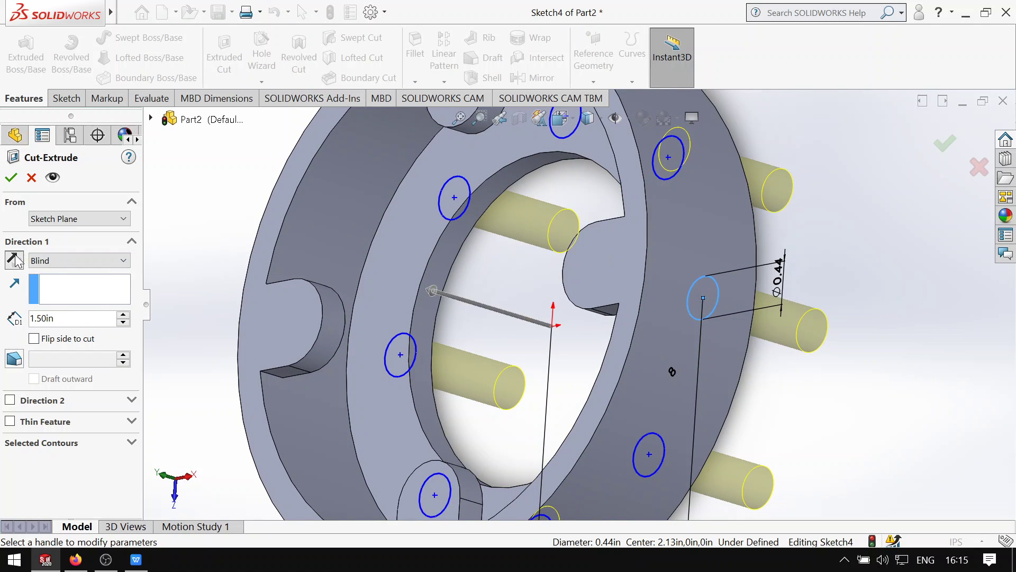
pyautogui.click(122, 219)
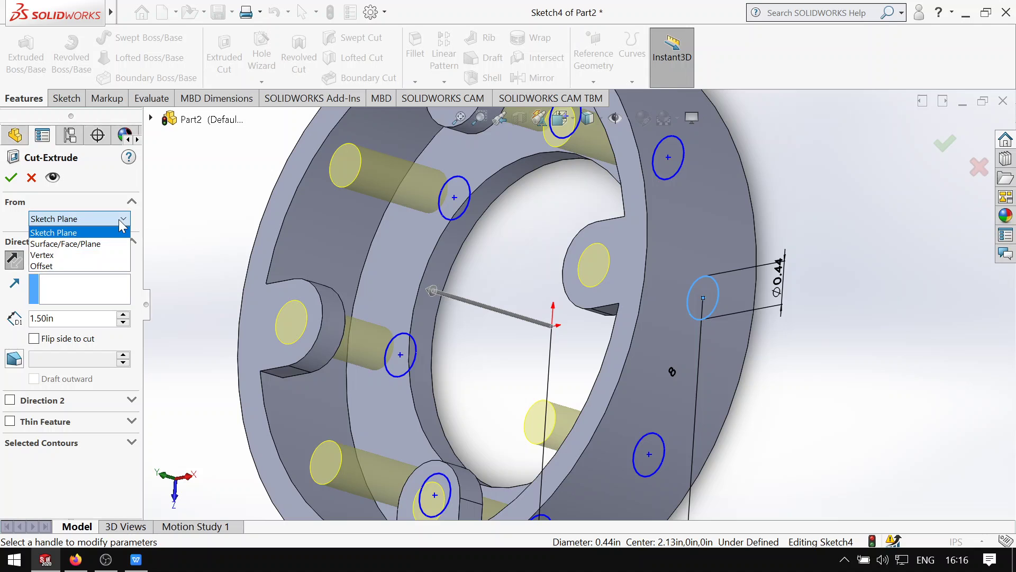
pyautogui.click(121, 222)
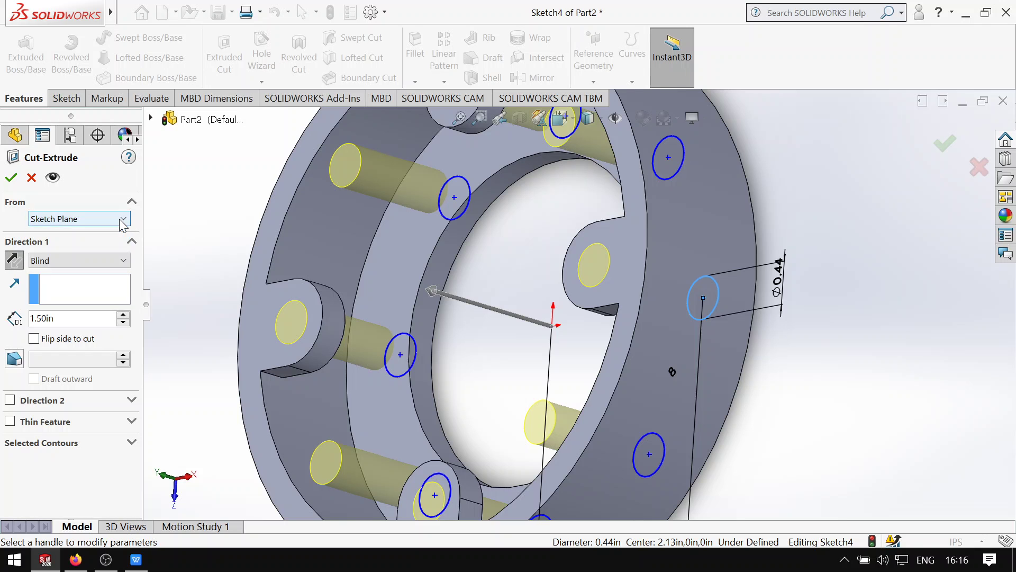
pyautogui.click(124, 315)
pyautogui.scroll(3, 463, 291)
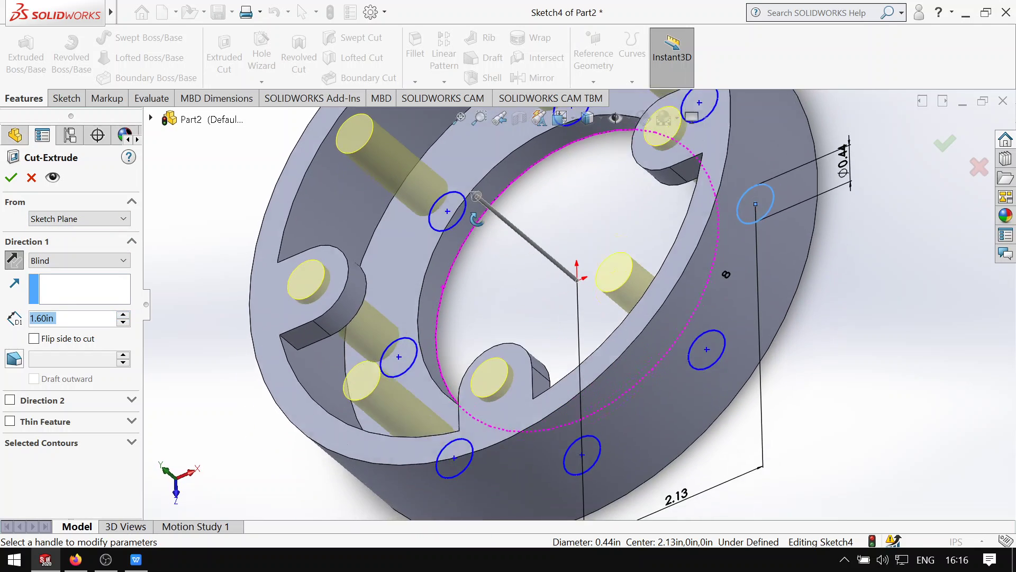
pyautogui.scroll(3, 484, 202)
pyautogui.scroll(-3, 556, 190)
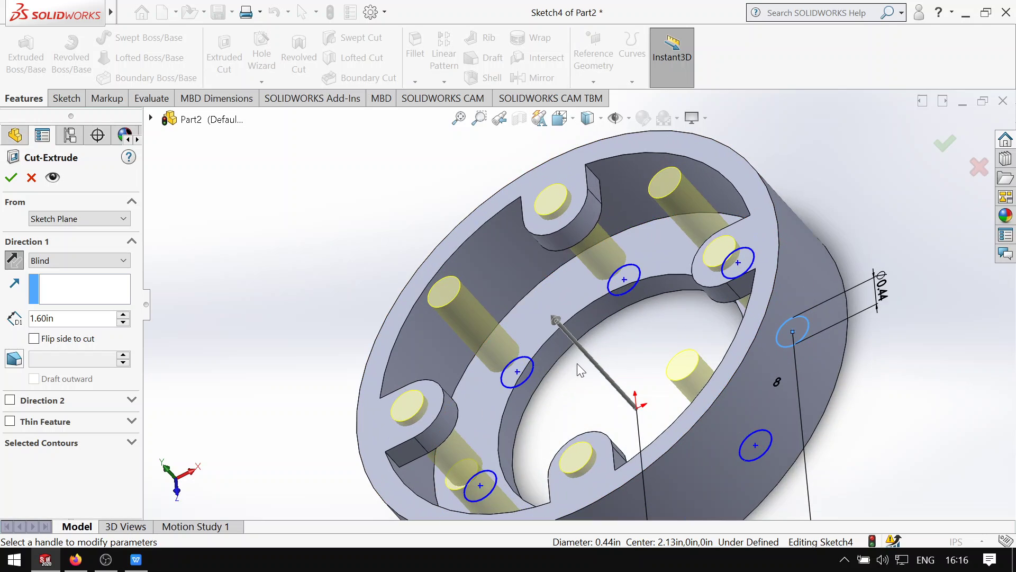
pyautogui.press('Return')
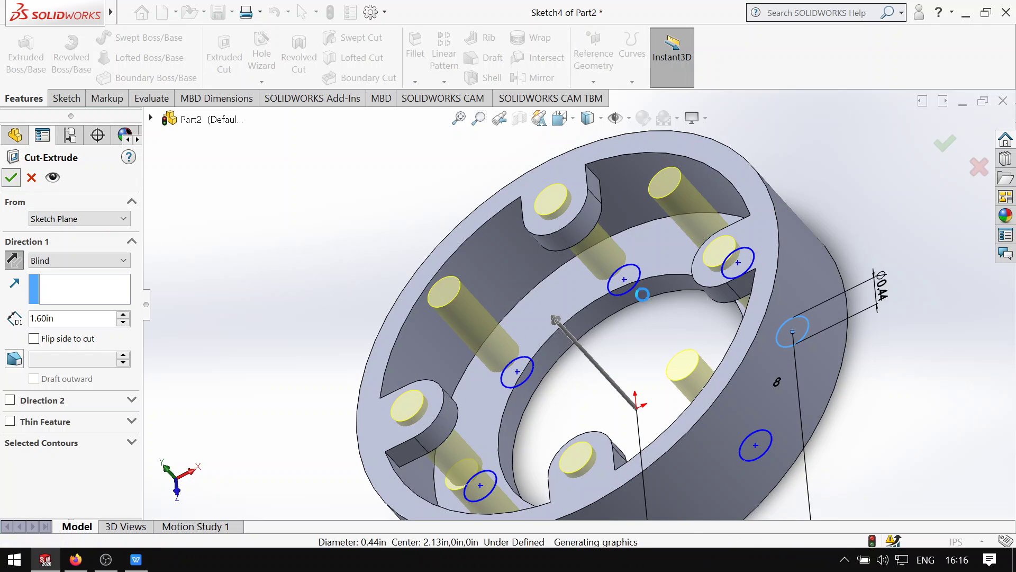
# - Orbit and zoom to fit to inspect the eight holes, then bring up Assignment.pdf
pyautogui.moveTo(692, 333); pyautogui.dragTo(712, 316, button='middle')
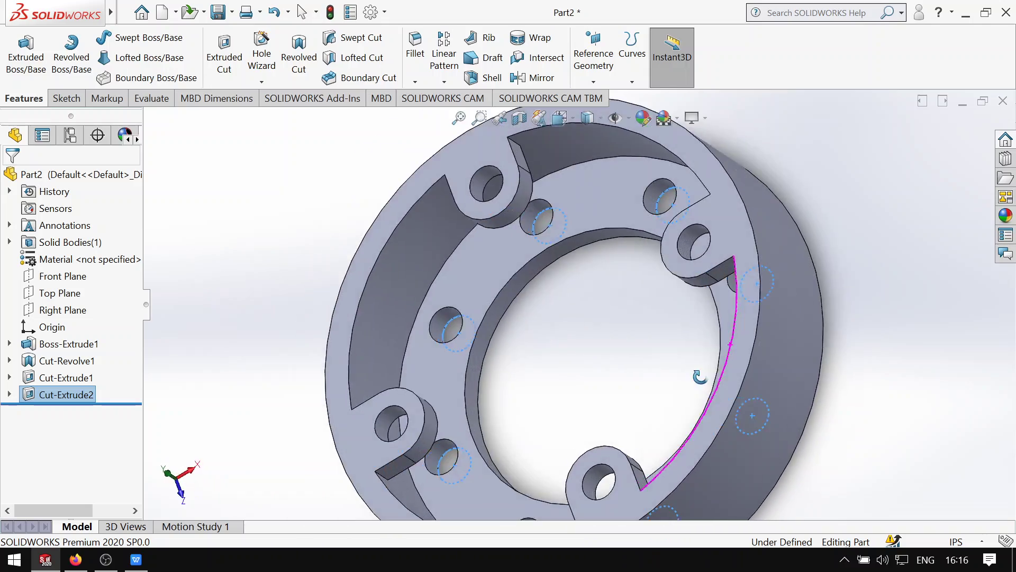
pyautogui.scroll(-2, 537, 292)
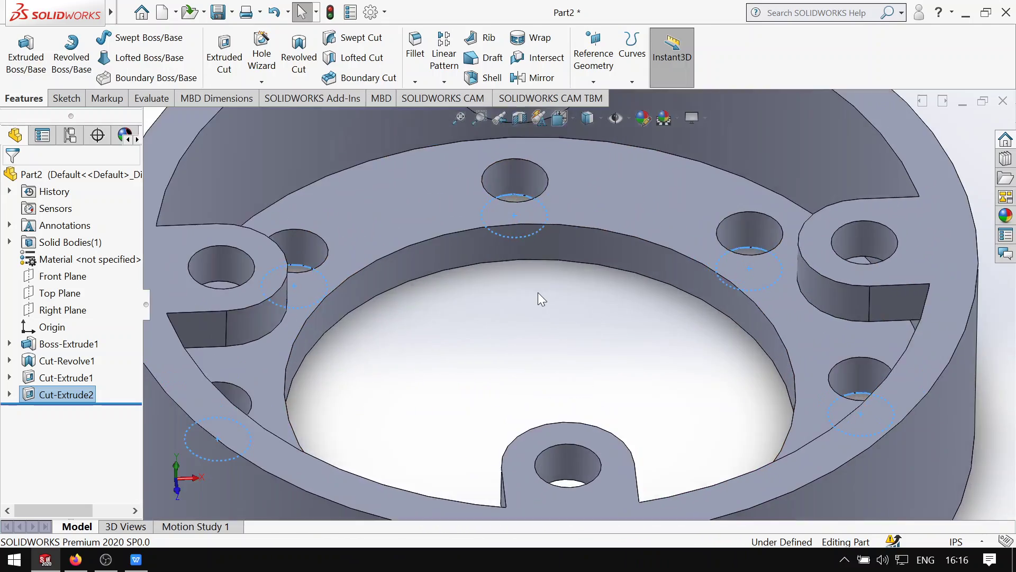
pyautogui.press('f')
pyautogui.moveTo(611, 317); pyautogui.dragTo(596, 312, button='middle')
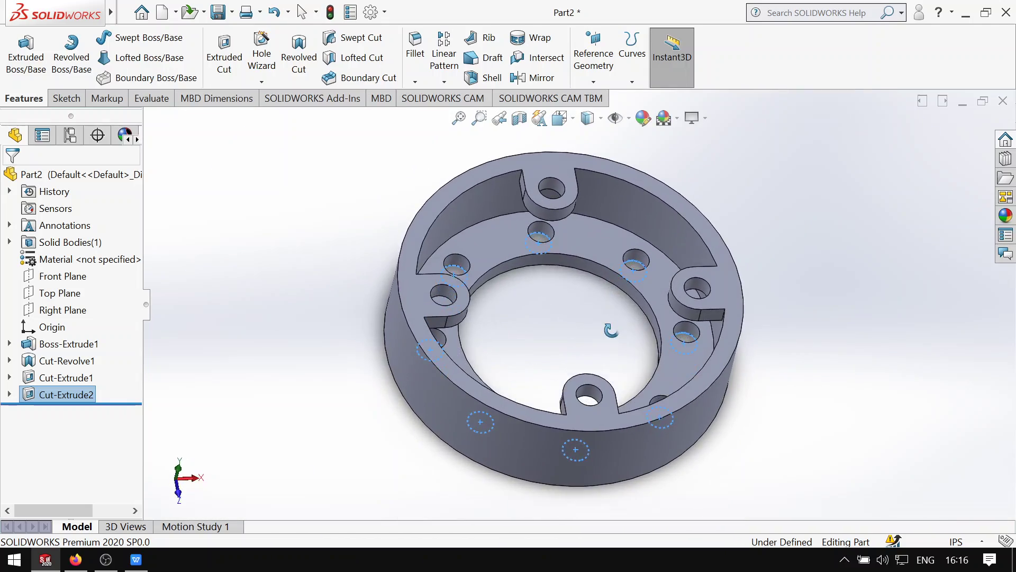
pyautogui.scroll(-3, 595, 314)
pyautogui.hotkey('ctrl', '7')
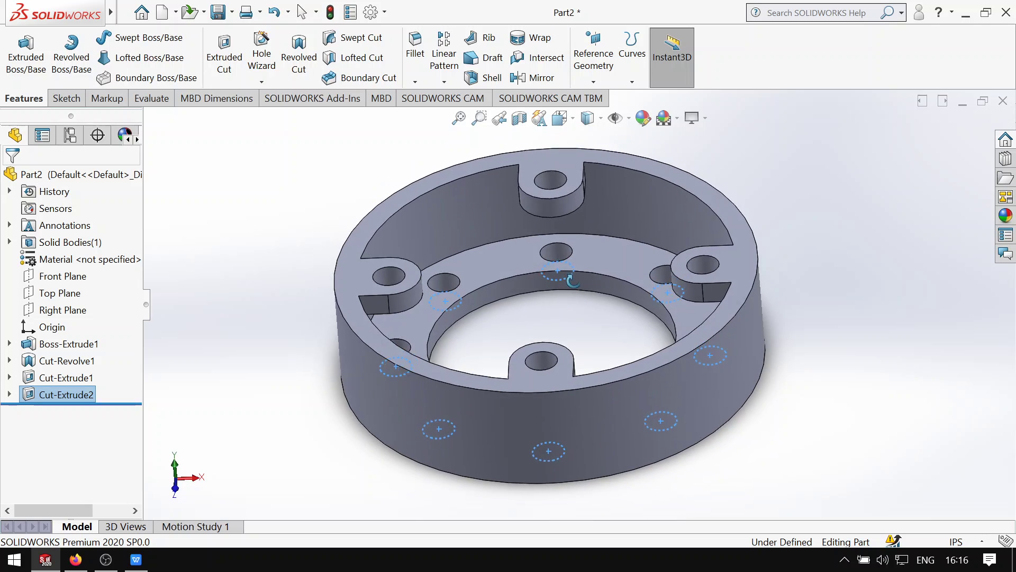
pyautogui.click(134, 565)
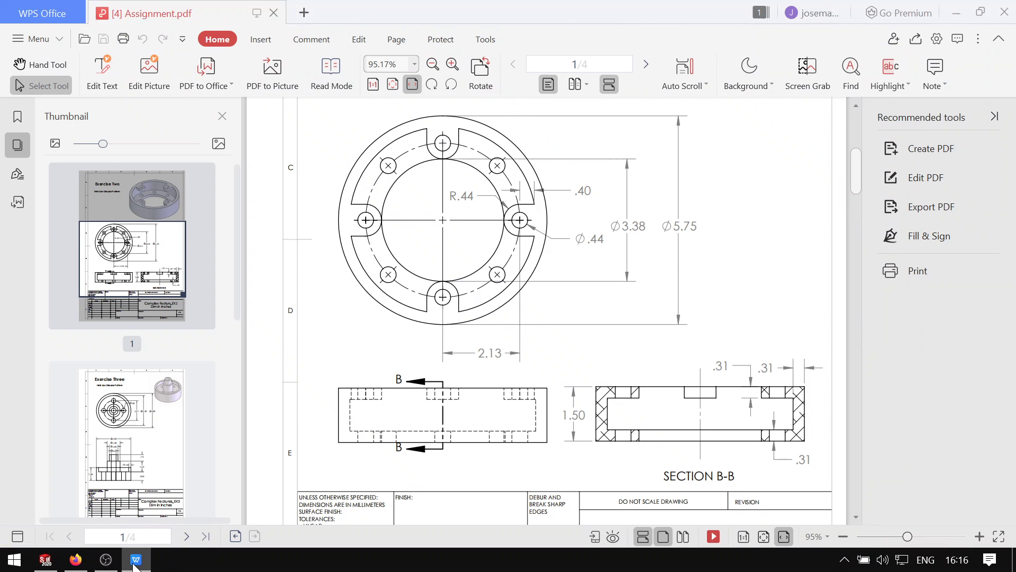
# - Compare the Exercise Two picture at the top of the PDF with the orbited ring model
pyautogui.scroll(3, 444, 368)
pyautogui.scroll(2, 445, 368)
pyautogui.click(136, 560)
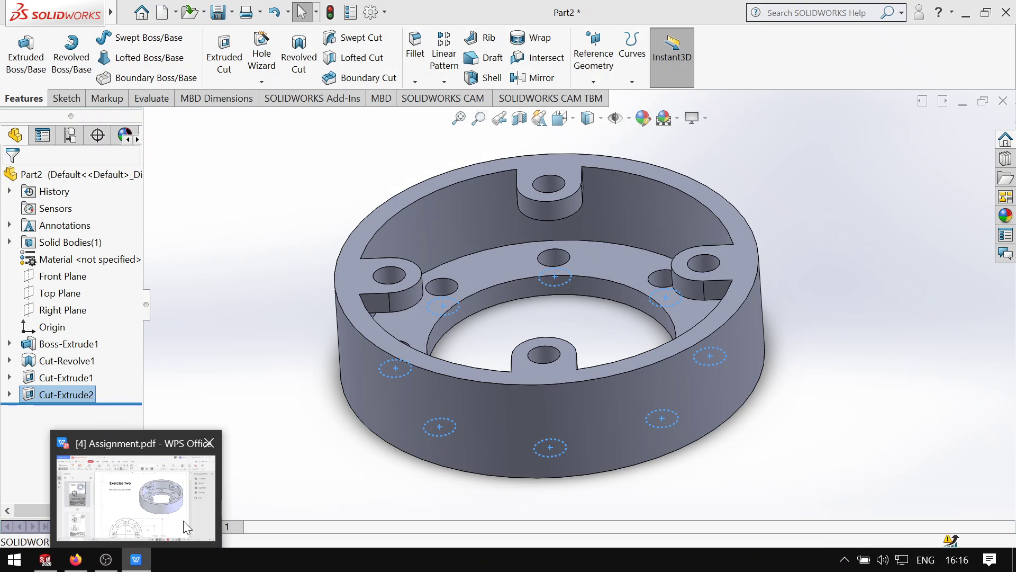
pyautogui.moveTo(566, 281); pyautogui.dragTo(565, 259, button='middle')
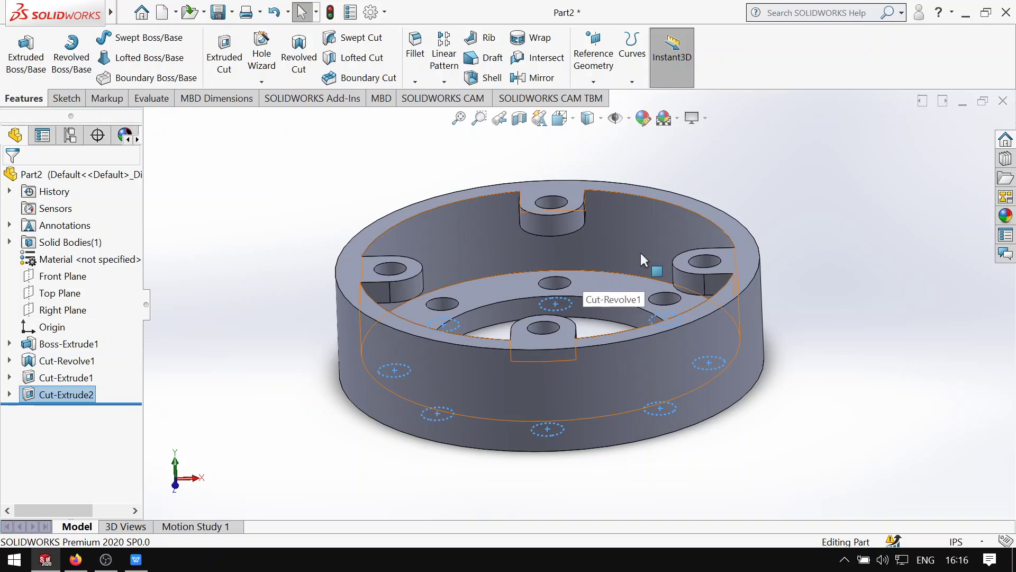
pyautogui.click(142, 562)
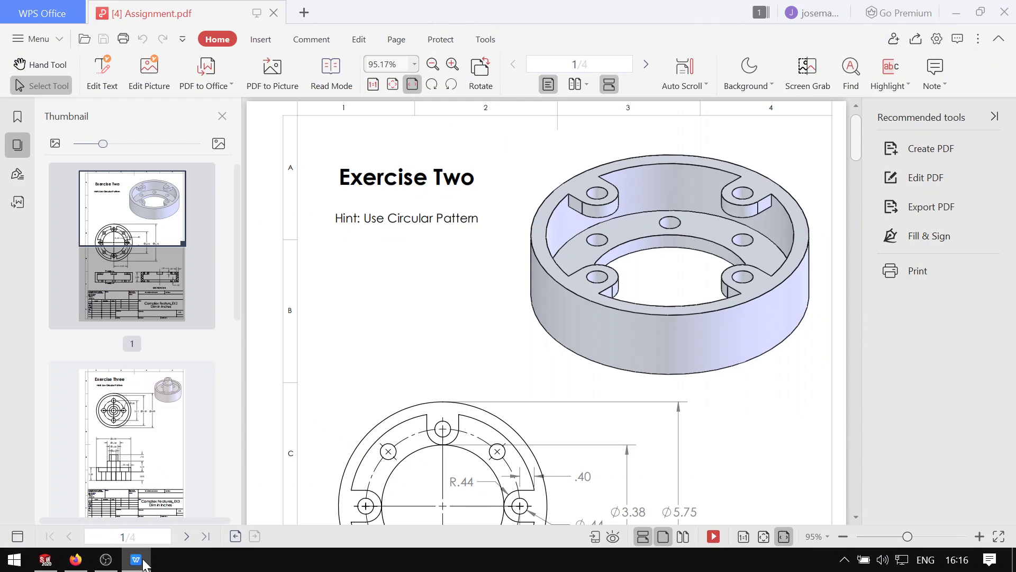
pyautogui.click(143, 563)
pyautogui.moveTo(510, 401)
pyautogui.mouseDown(button='middle')
pyautogui.moveTo(548, 412)
pyautogui.moveTo(578, 395)
pyautogui.moveTo(562, 412)
pyautogui.mouseUp(button='middle')
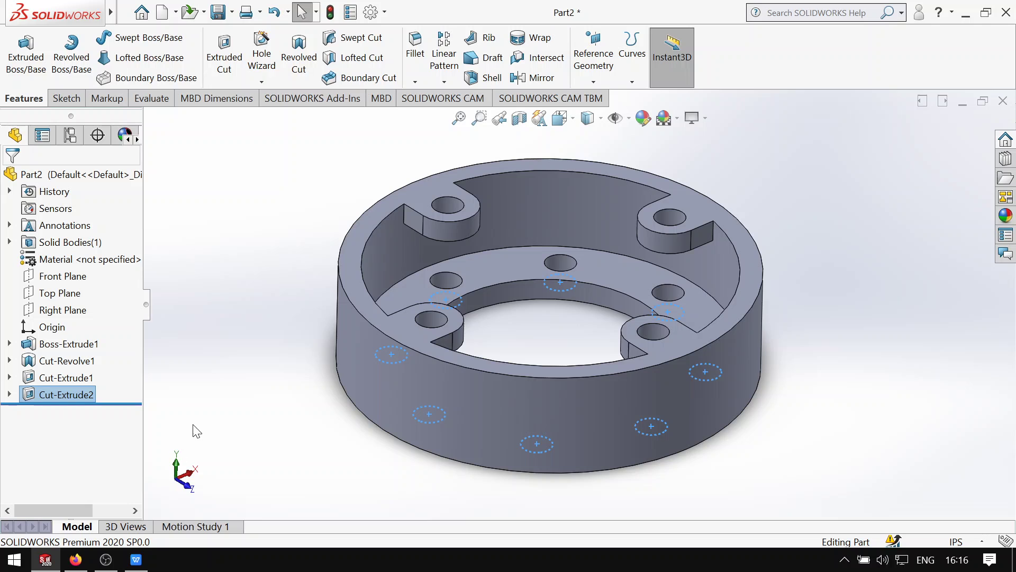
pyautogui.click(141, 560)
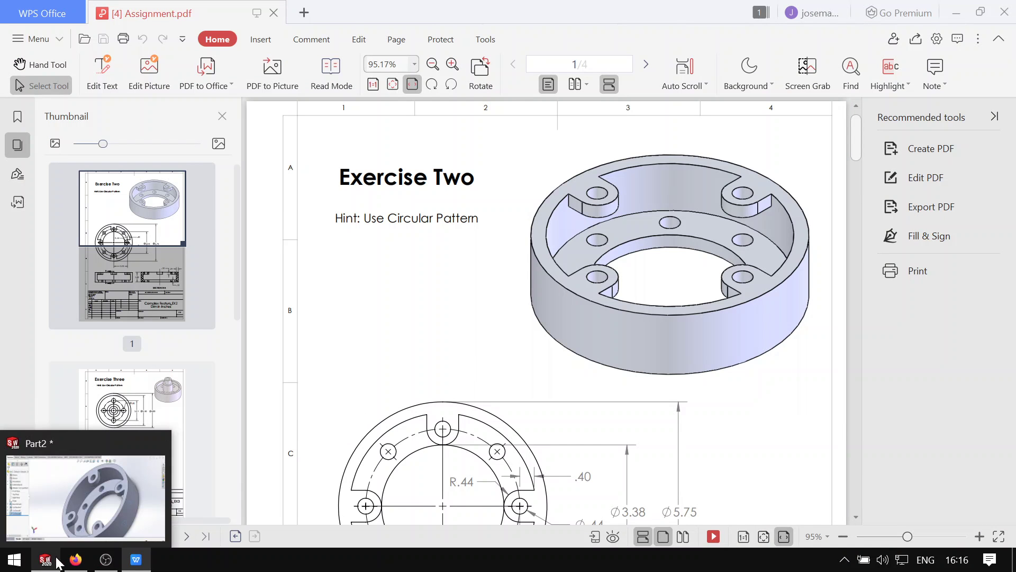
pyautogui.click(105, 559)
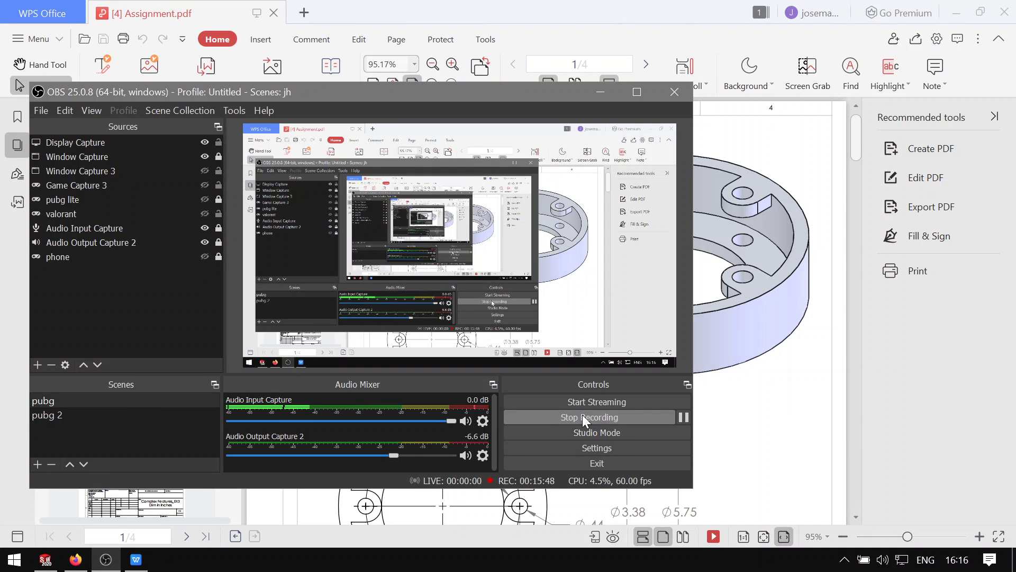